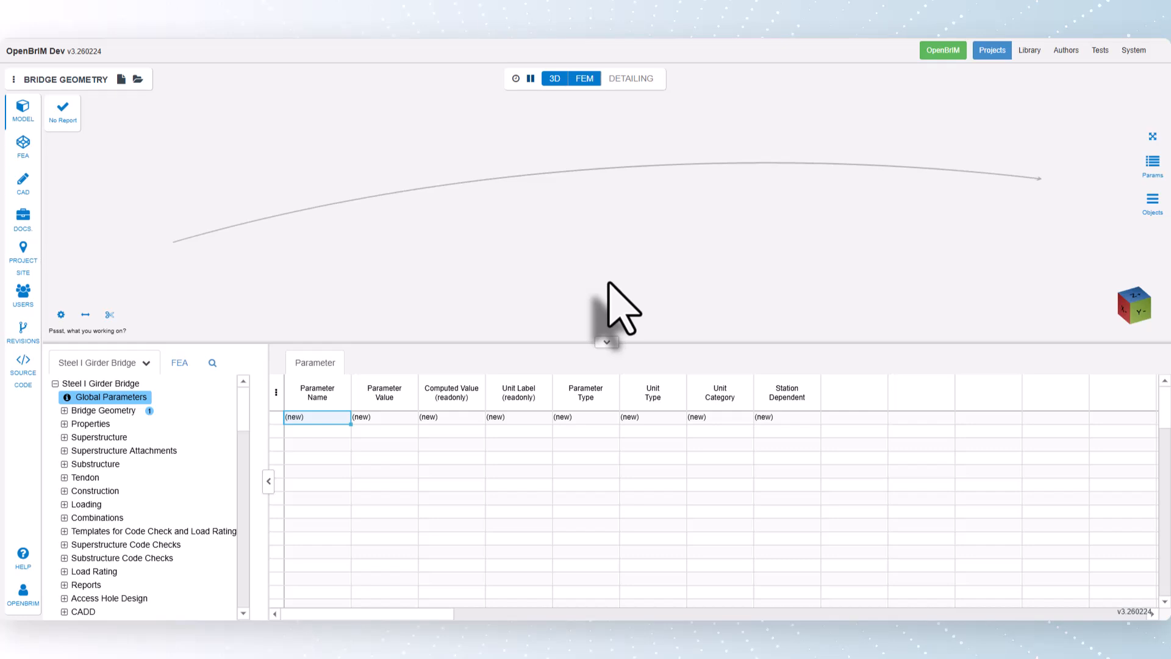
# Step: Create a bridge alignment entry that references ALIGNMENT1 and show its bridge info
pyautogui.click(64, 411)
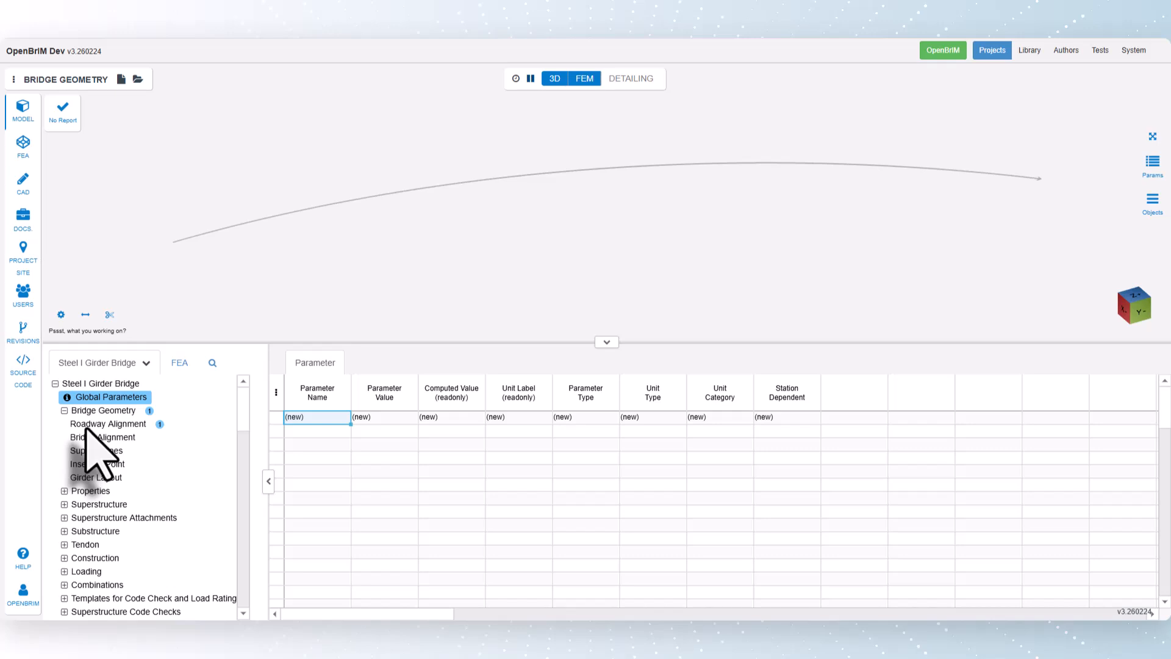
pyautogui.click(97, 437)
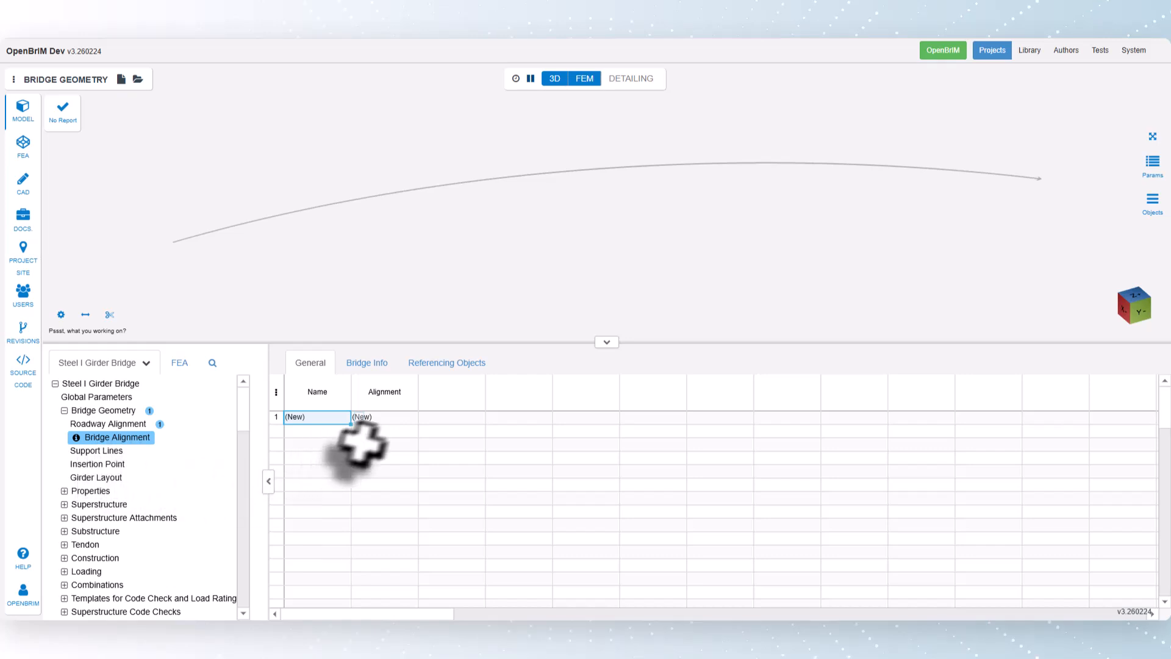
pyautogui.click(390, 417)
pyautogui.click(426, 418)
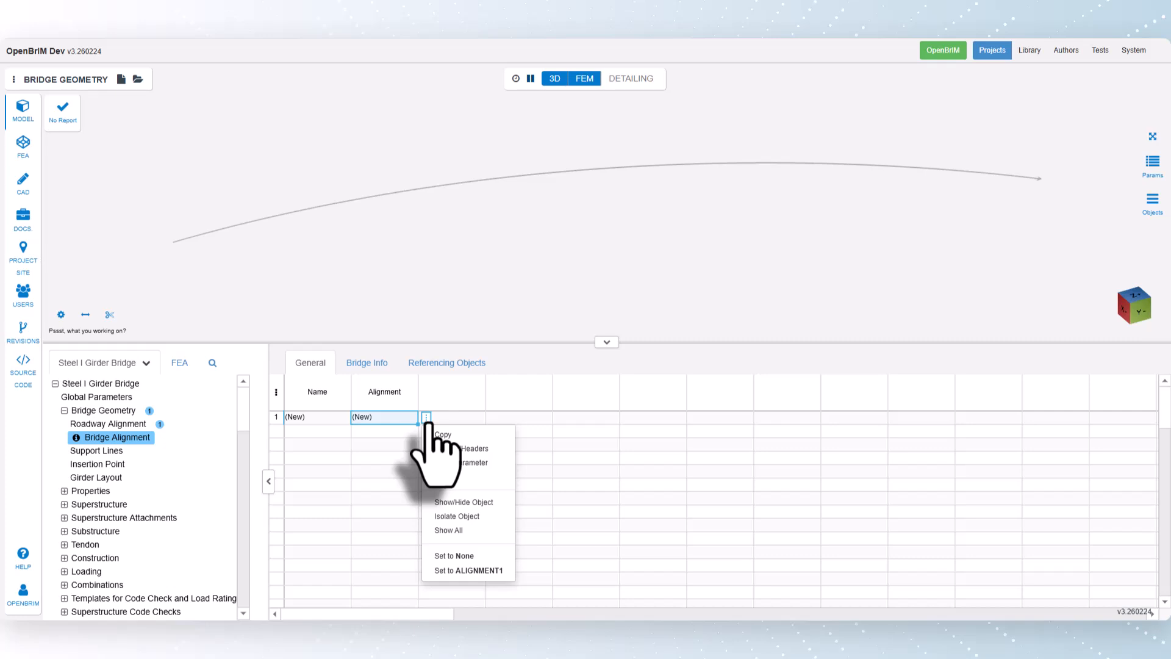
pyautogui.click(487, 571)
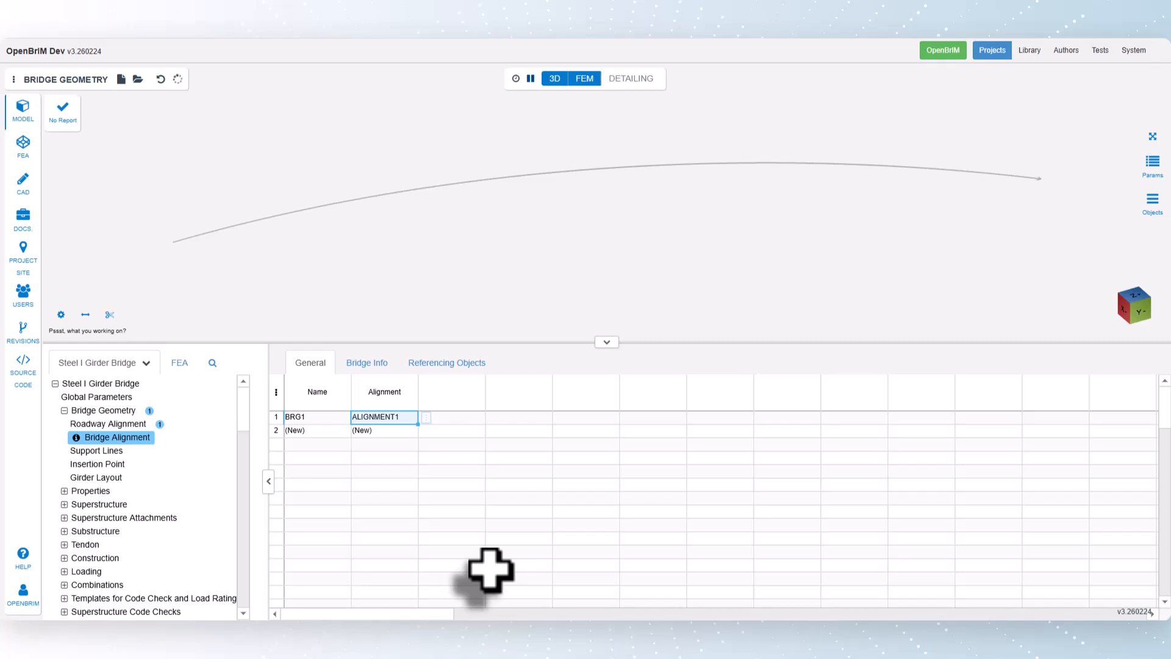
pyautogui.click(368, 364)
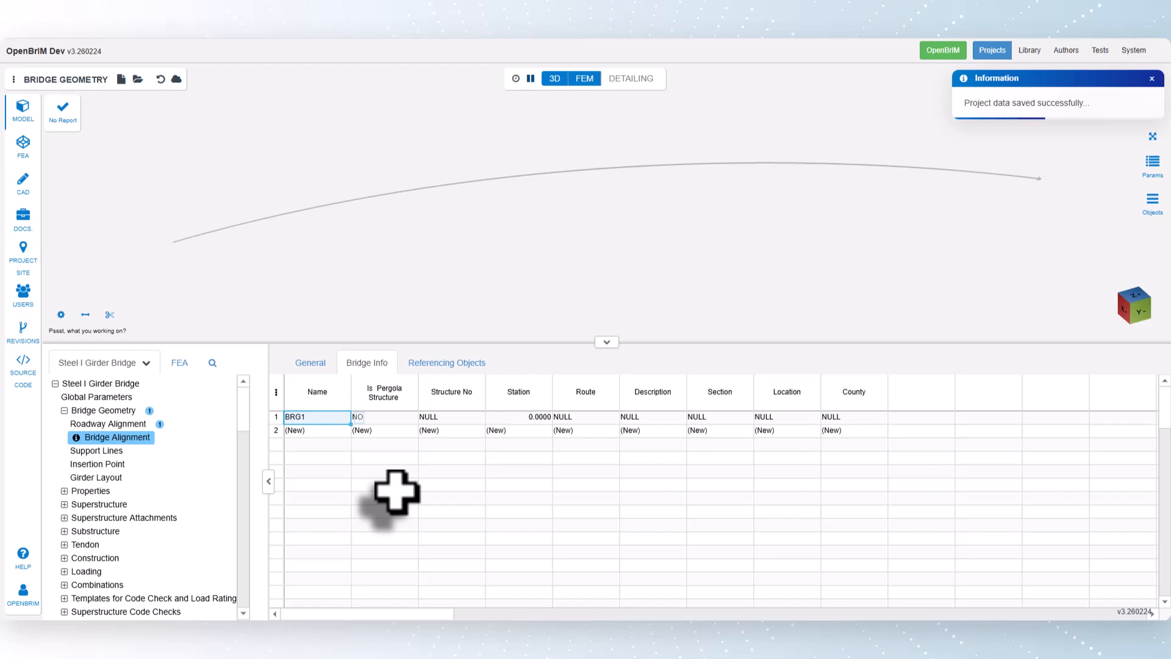
# Step: Add a support line on bridge BRG1 and name it Abutment1, keeping its default skew angle and transverse offset
pyautogui.click(98, 451)
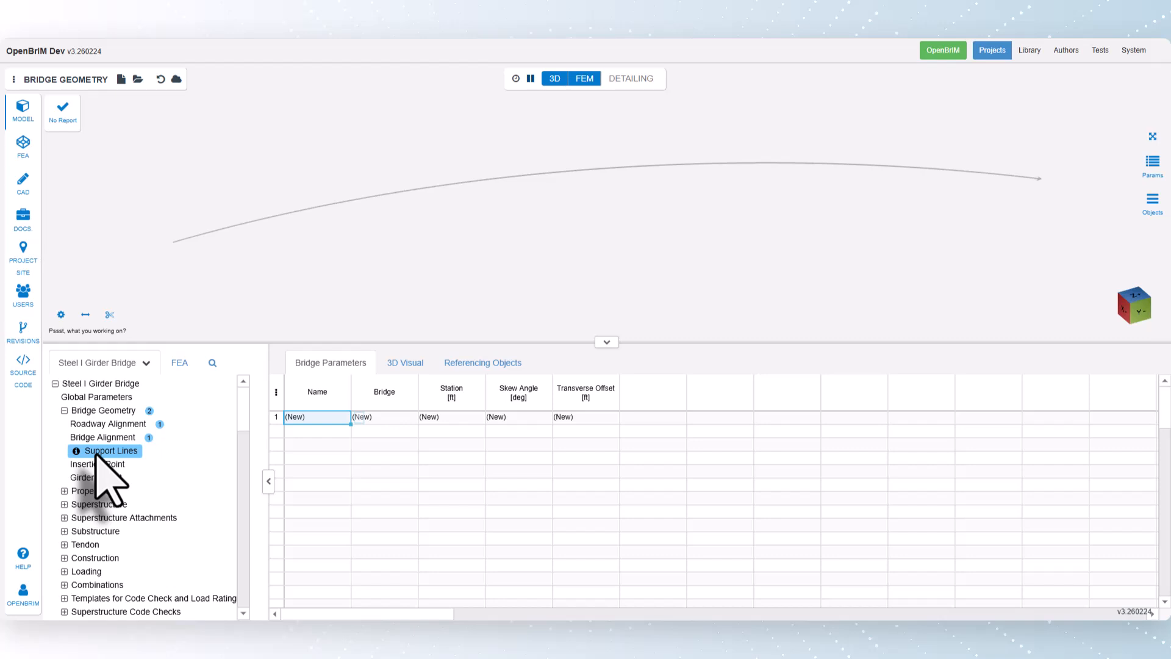
pyautogui.click(384, 420)
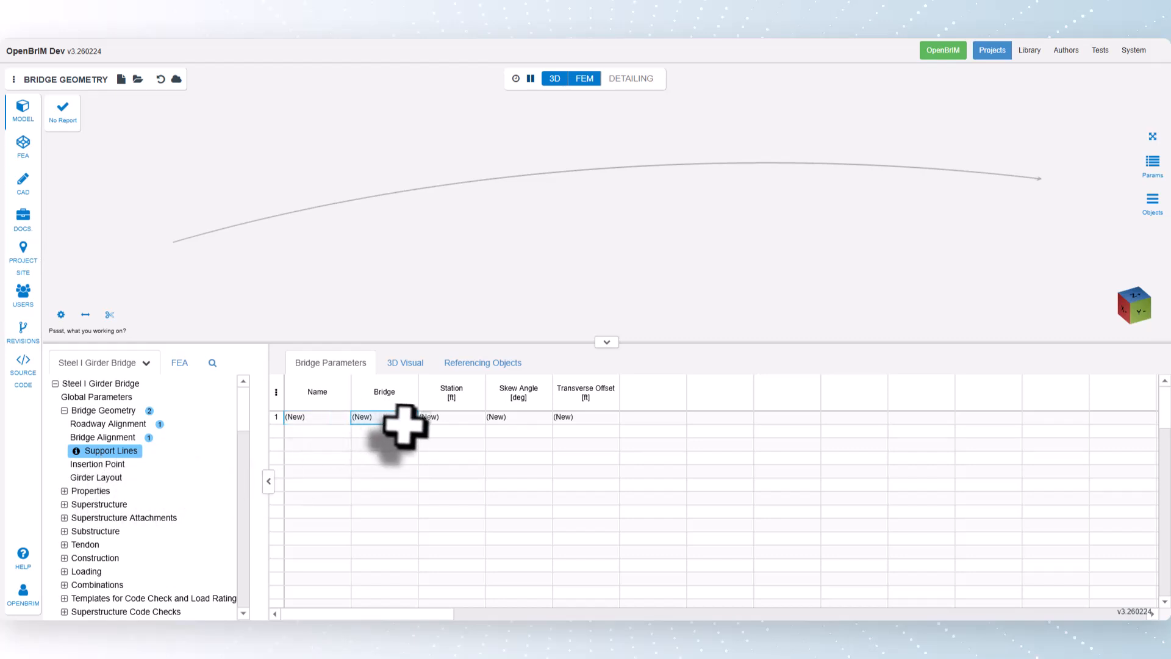
pyautogui.click(426, 418)
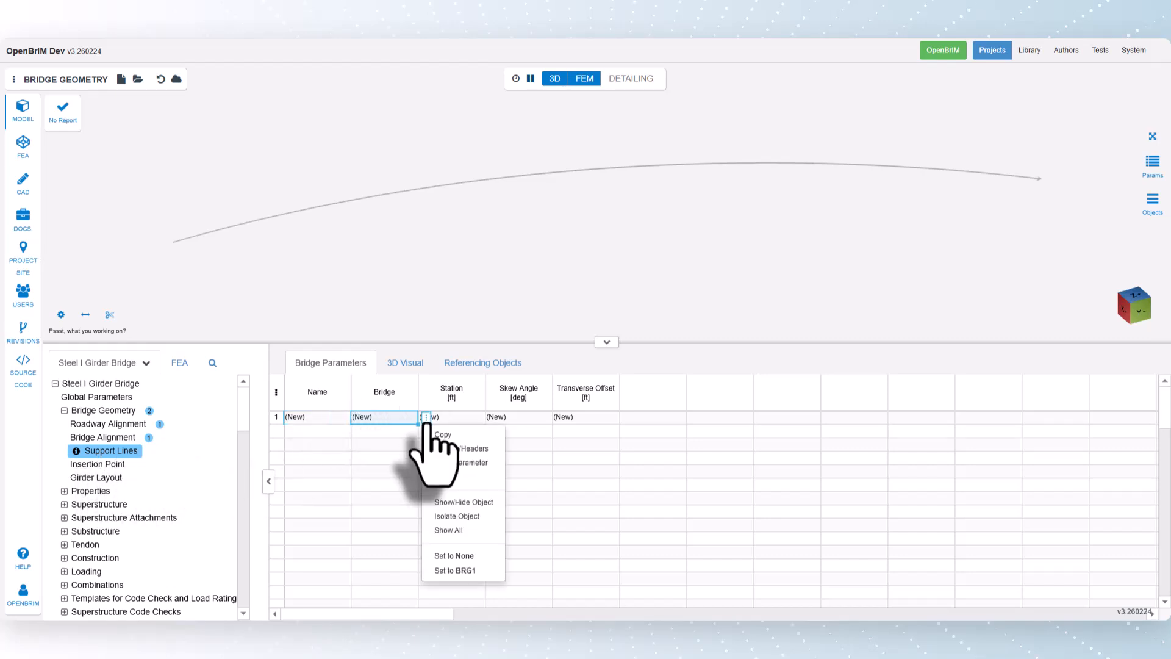
pyautogui.click(456, 571)
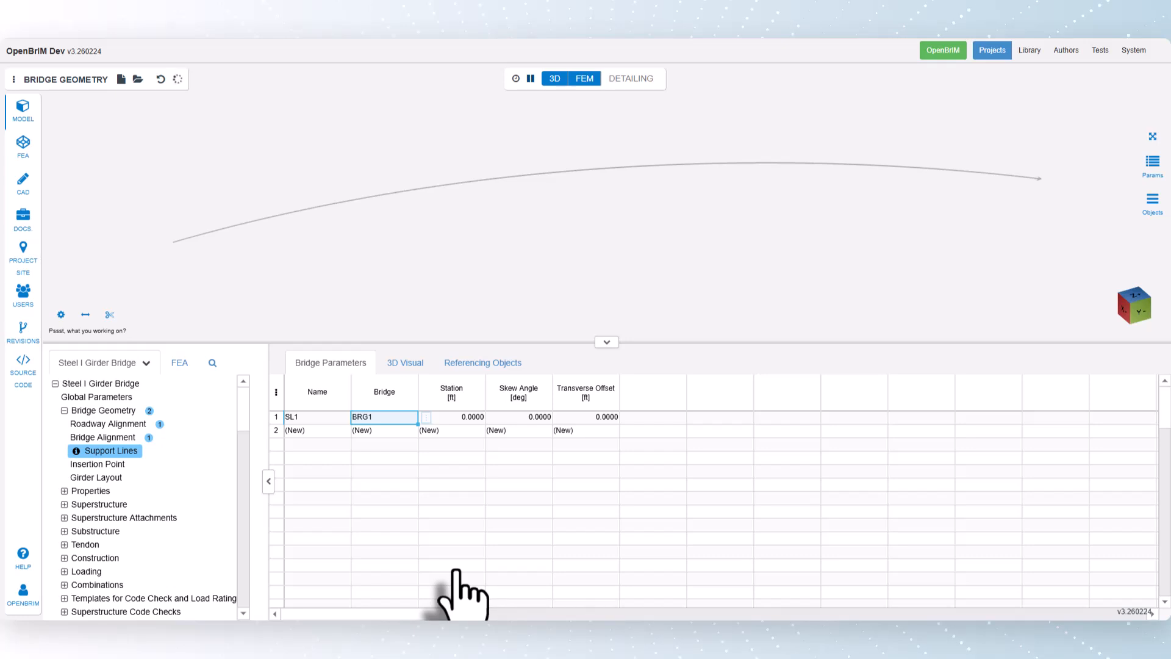
pyautogui.click(315, 418)
pyautogui.write('Abutm')
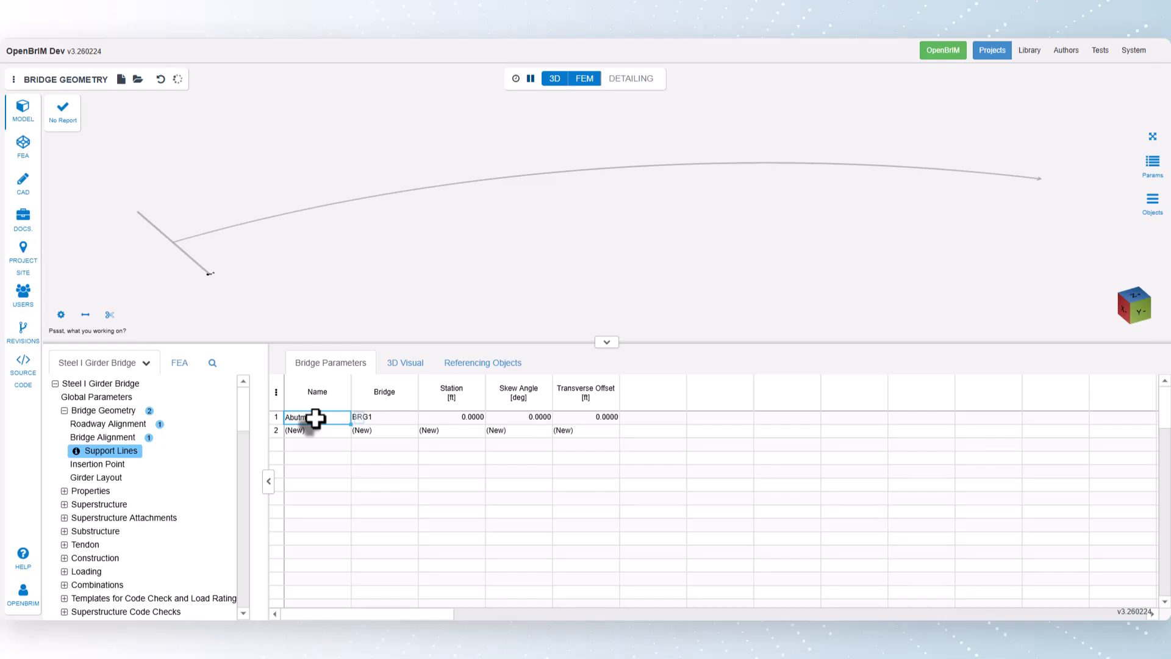
pyautogui.write('ent1')
pyautogui.press('Return')
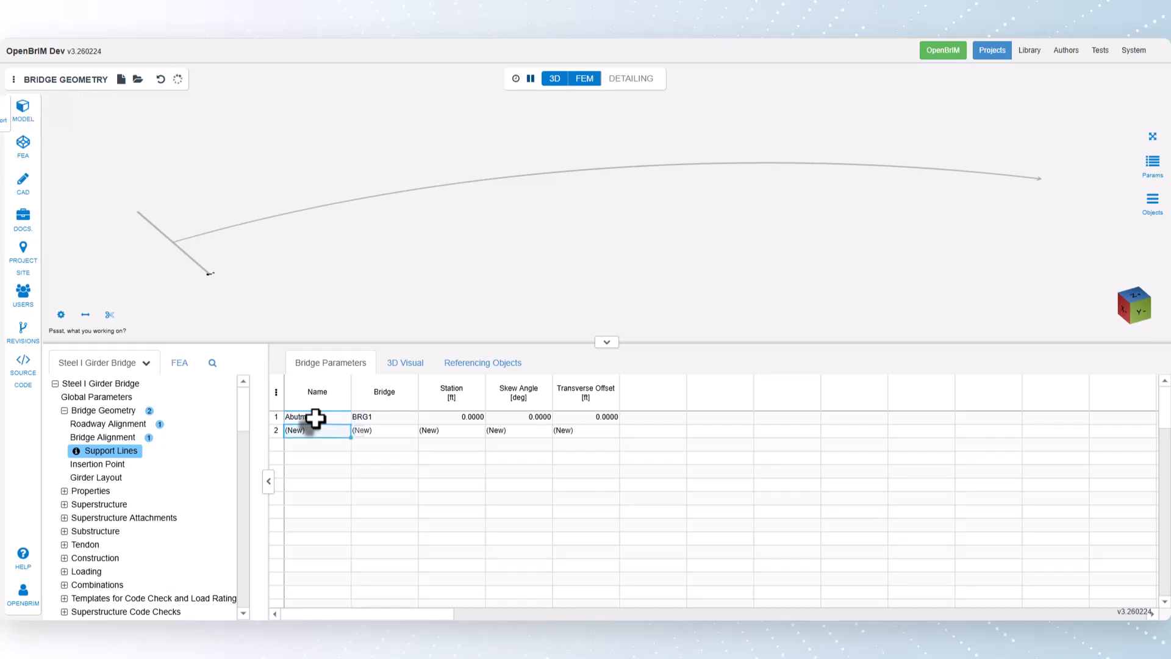
pyautogui.click(506, 419)
pyautogui.click(600, 418)
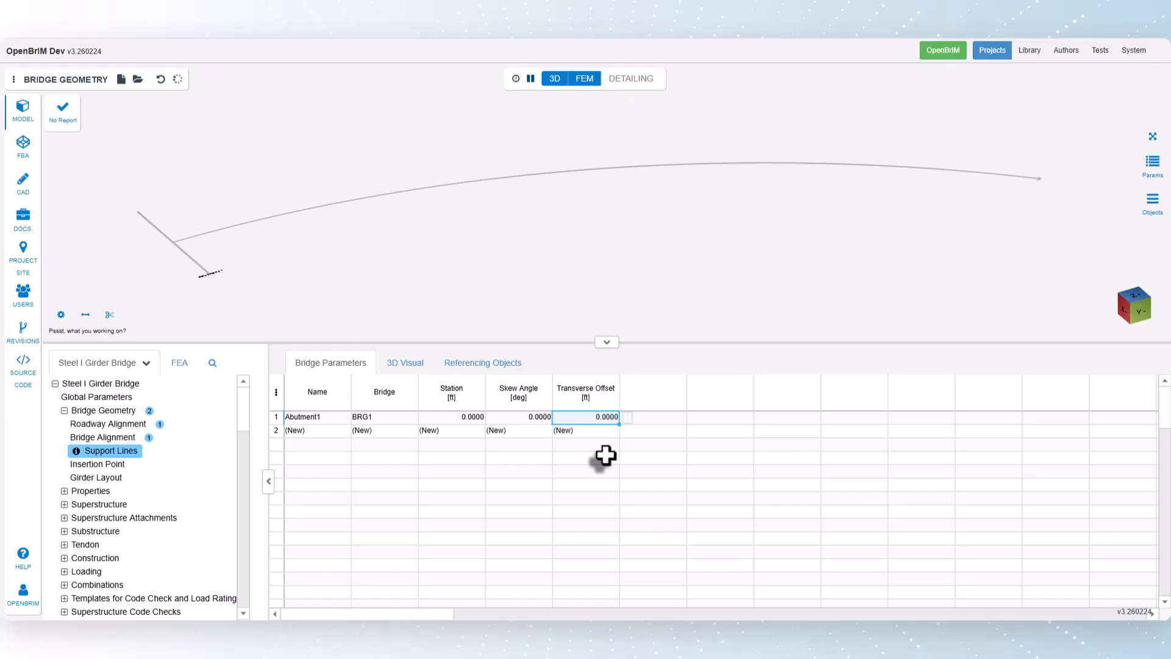
# Step: Add a second support line at station 160 ft and name it Pier1
pyautogui.click(471, 431)
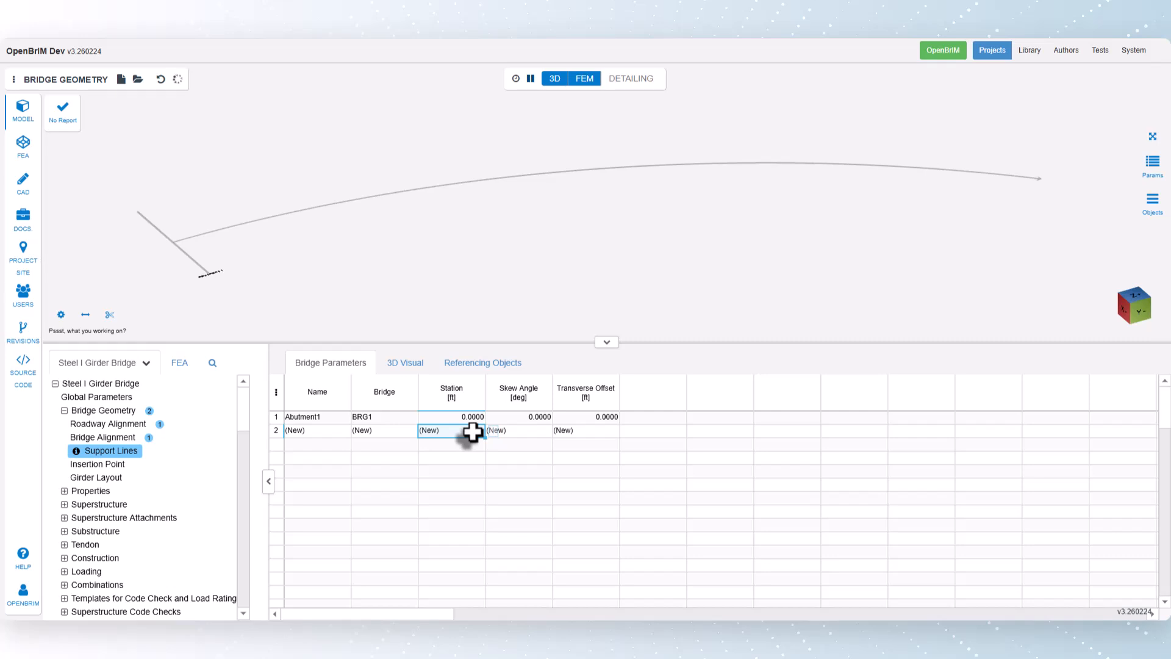
pyautogui.write('160')
pyautogui.press('Return')
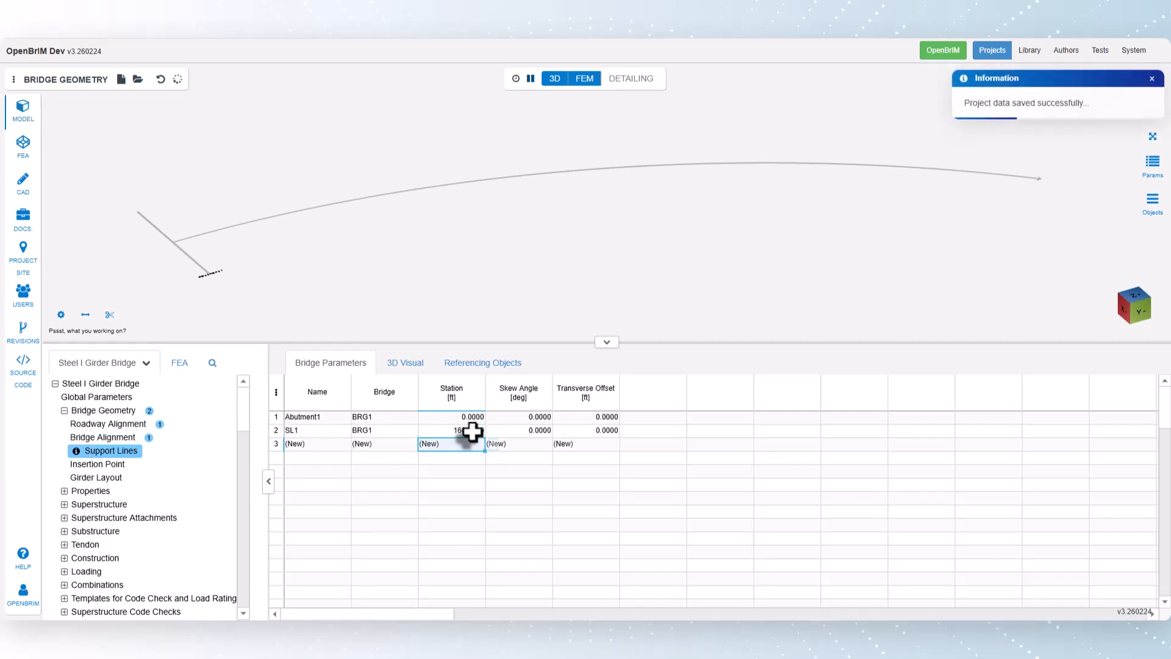
pyautogui.click(300, 431)
pyautogui.write('Pier1')
pyautogui.press('Return')
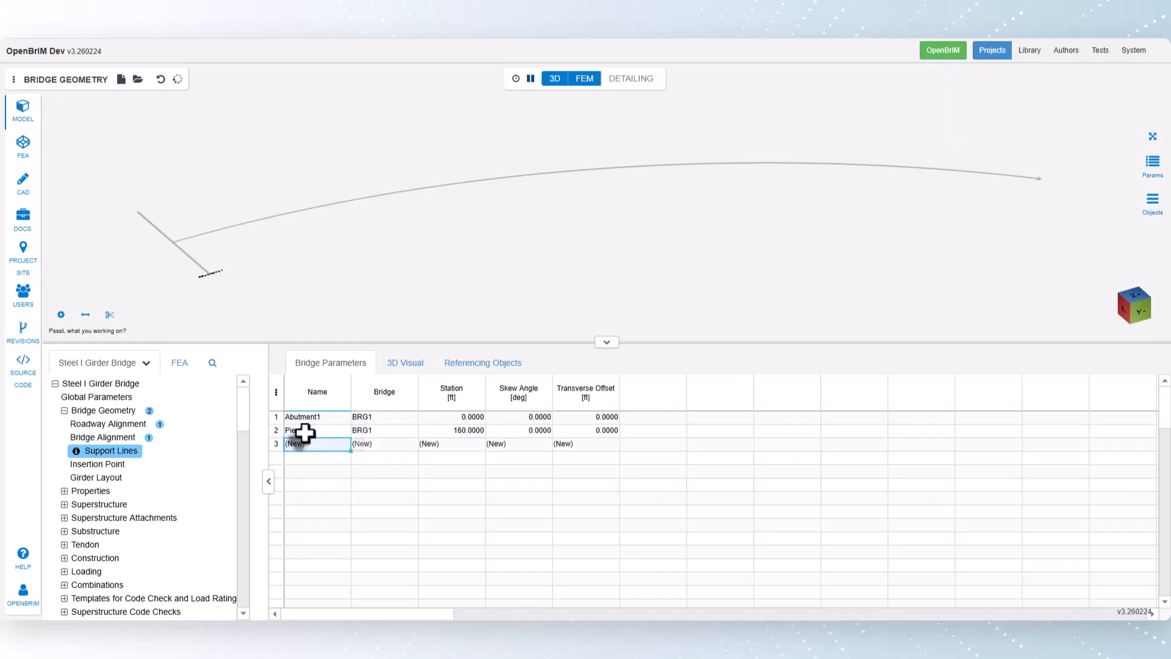
# Step: Add a third support line named Pier2 at station 370 ft
pyautogui.write('Pier2')
pyautogui.press('Return')
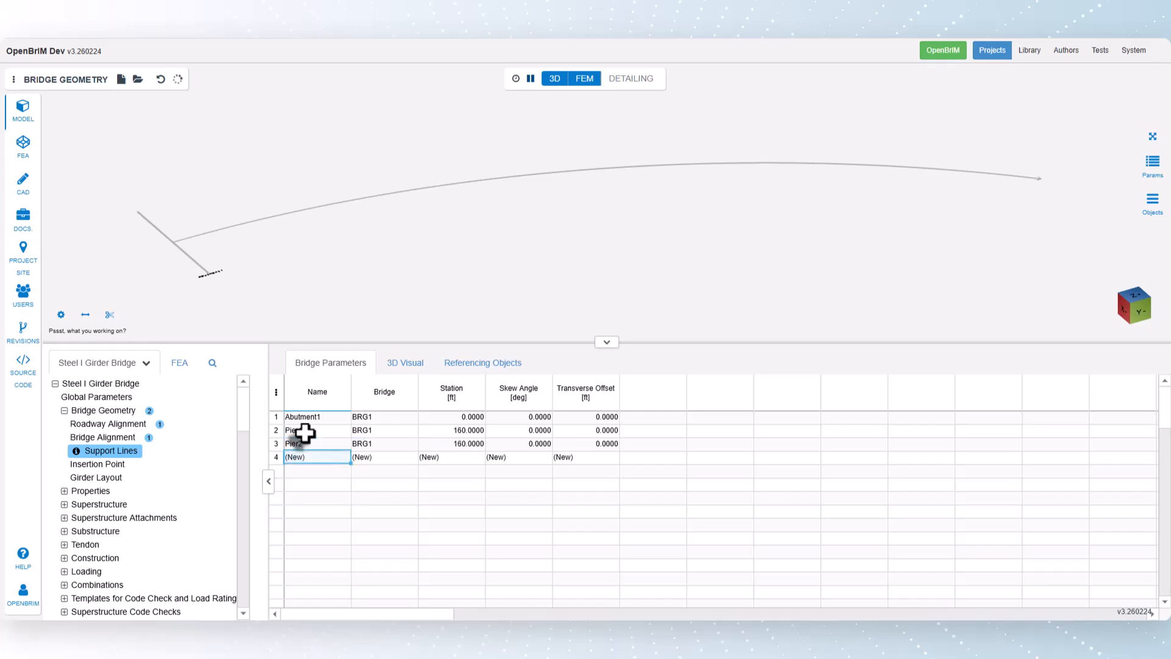
pyautogui.click(437, 444)
pyautogui.write('370')
pyautogui.press('Return')
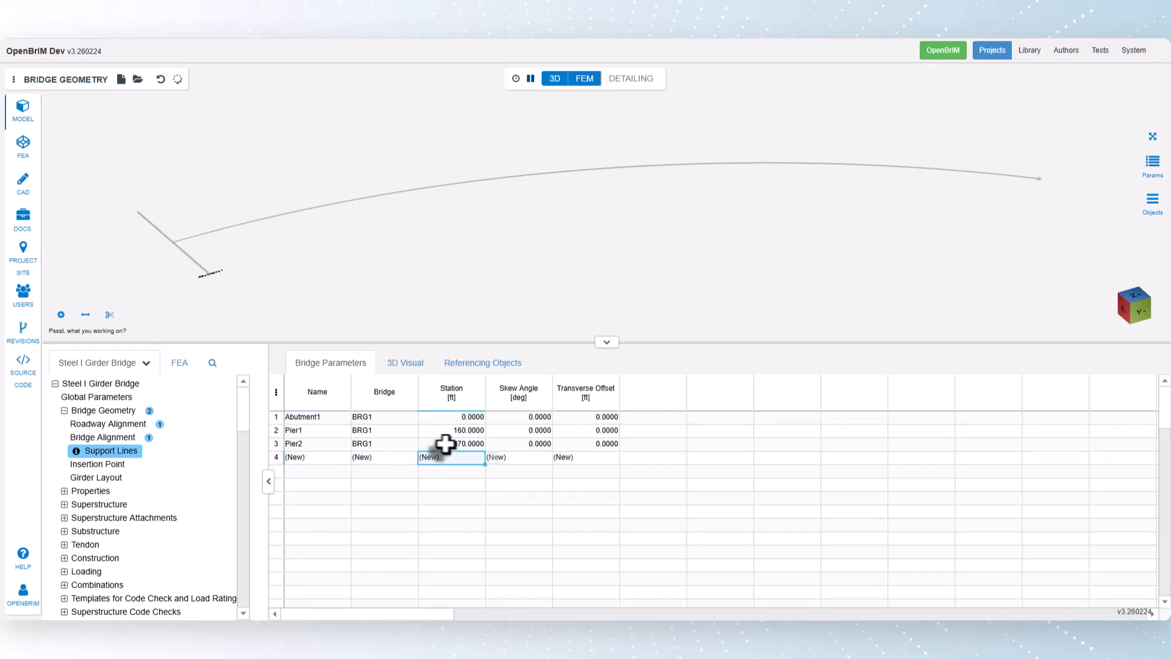
# Step: Add a fourth support line named Abutment2 at station 530 ft and show the support lines' 3D visual settings
pyautogui.click(309, 457)
pyautogui.write('Abutment2')
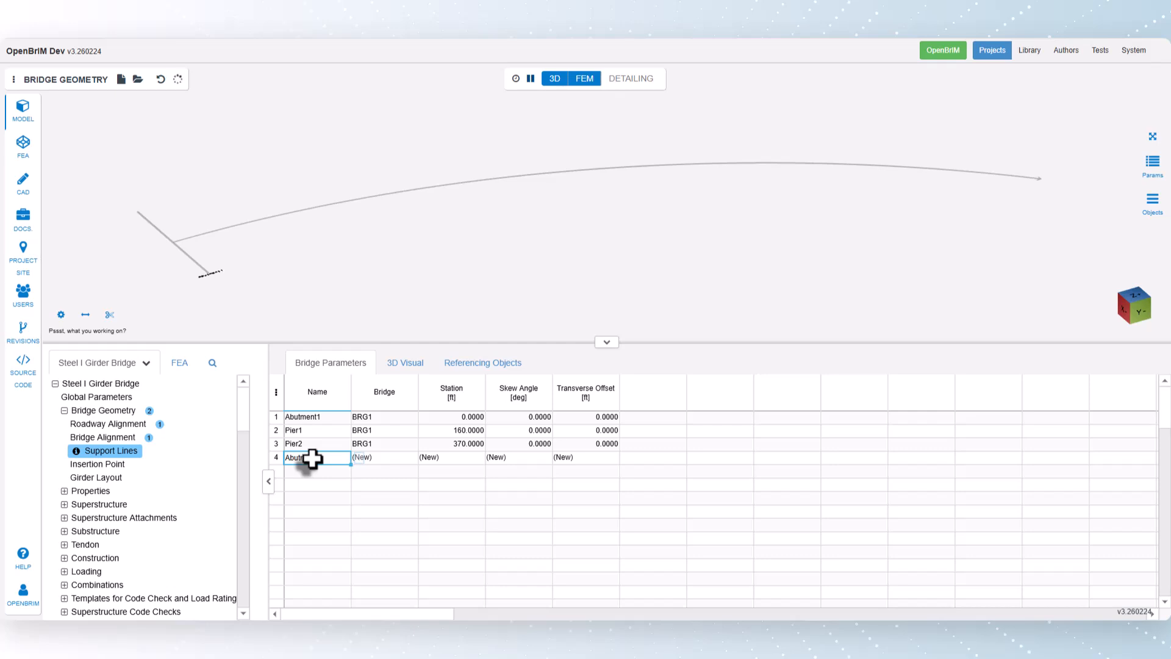
pyautogui.press('Return')
pyautogui.click(451, 457)
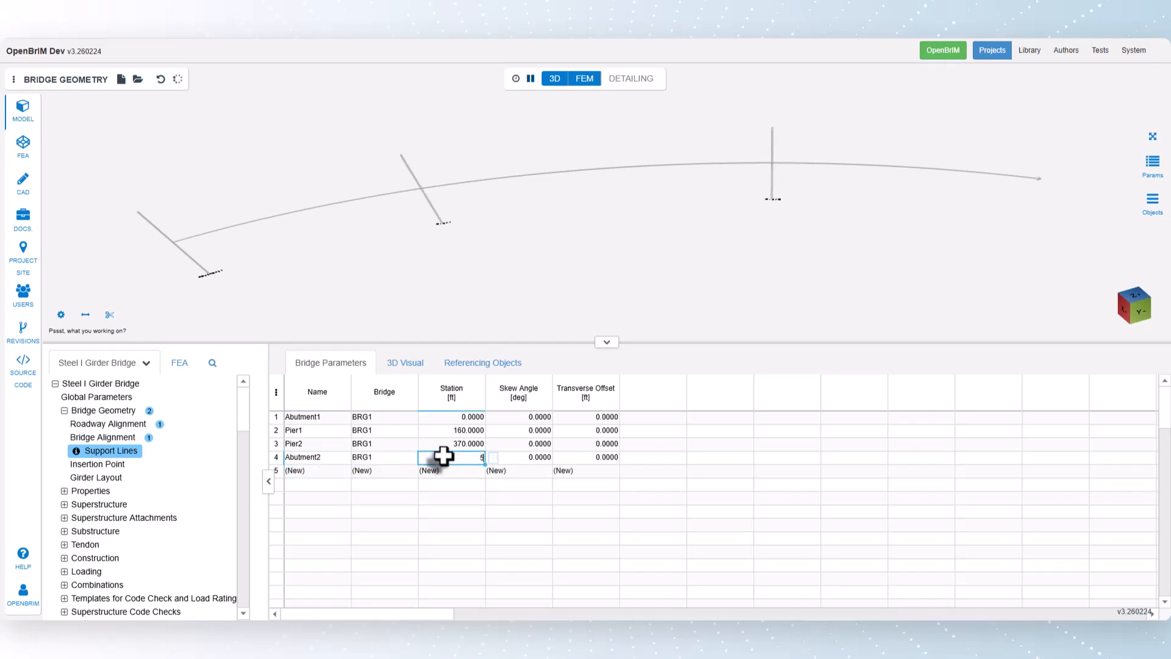
pyautogui.write('530')
pyautogui.press('Return')
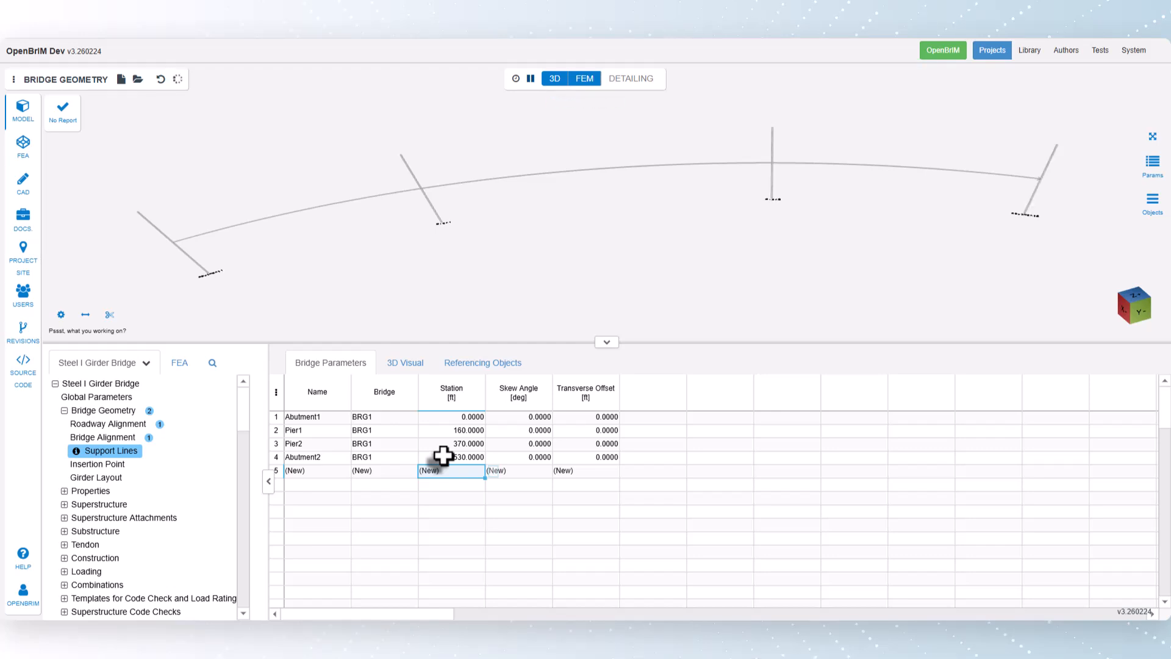
pyautogui.click(401, 365)
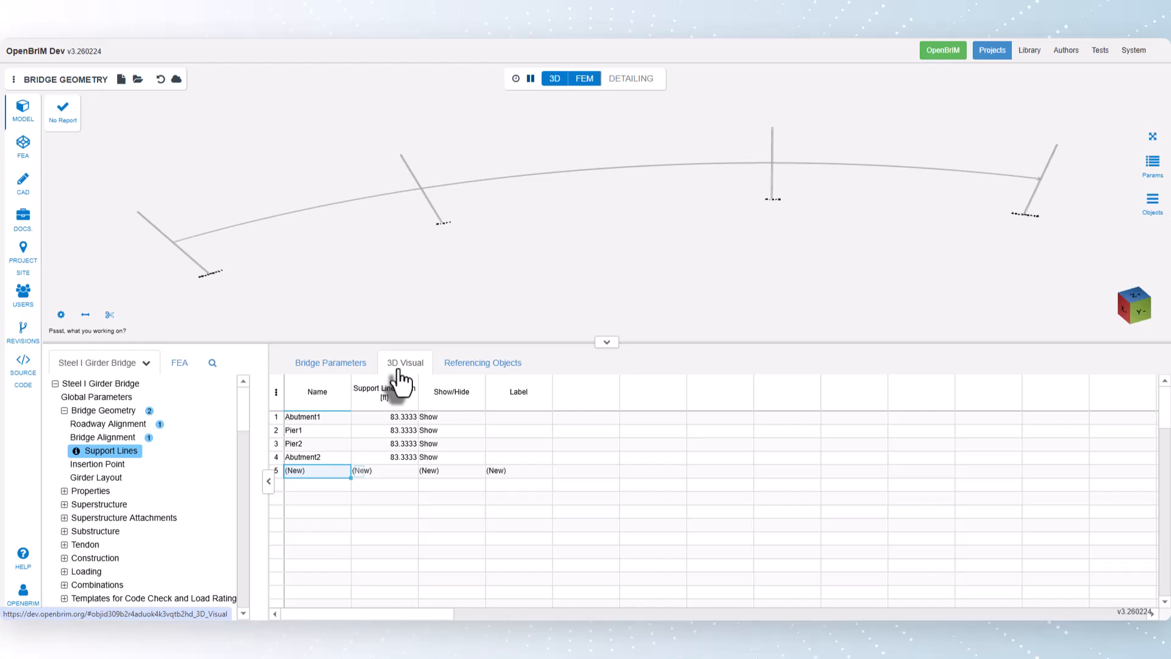
# Step: Create the first insertion point at Abutment1 with a transverse offset of 16.5 ft
pyautogui.click(92, 464)
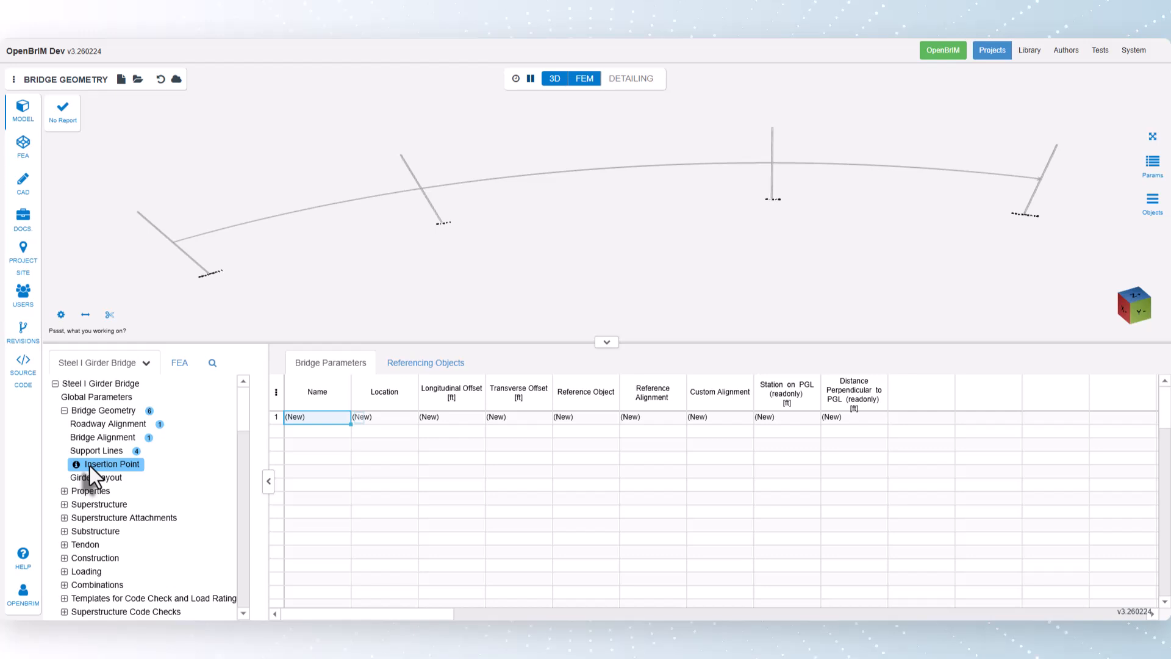
pyautogui.click(379, 417)
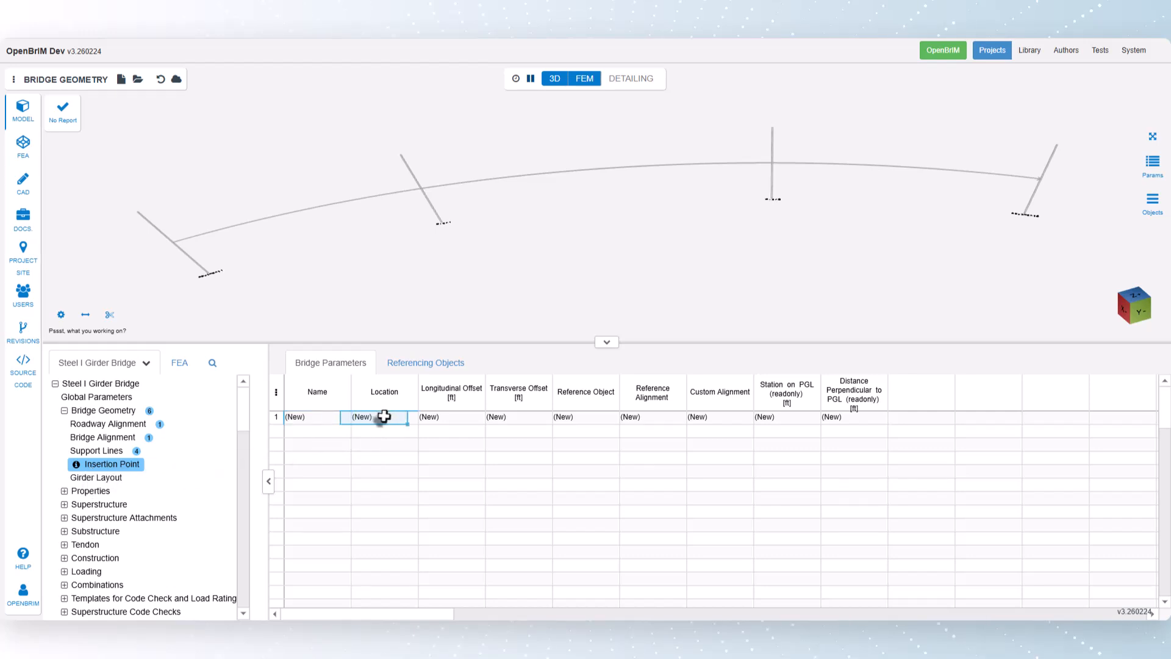
pyautogui.rightClick(426, 420)
pyautogui.click(463, 568)
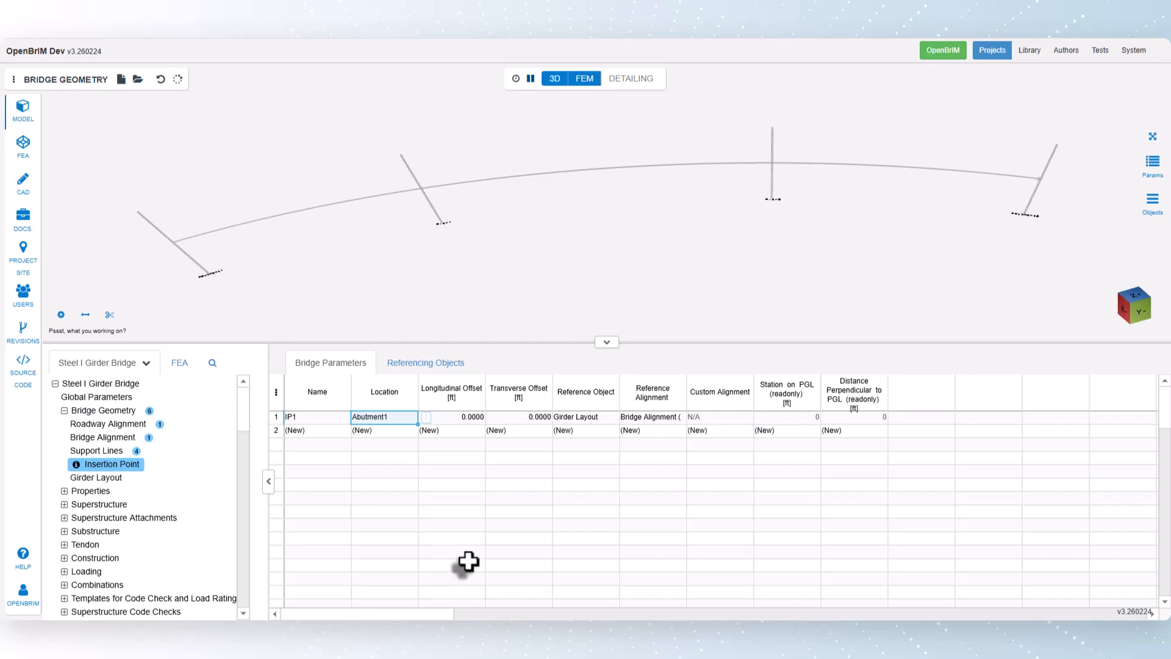
pyautogui.click(534, 418)
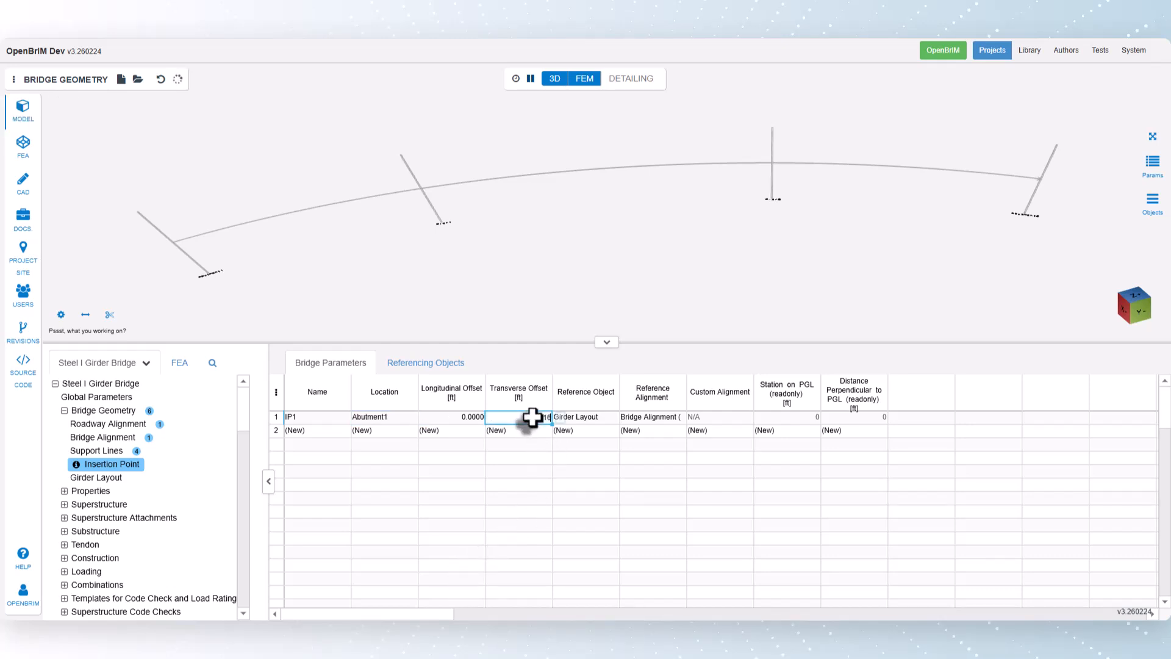
pyautogui.press('Return')
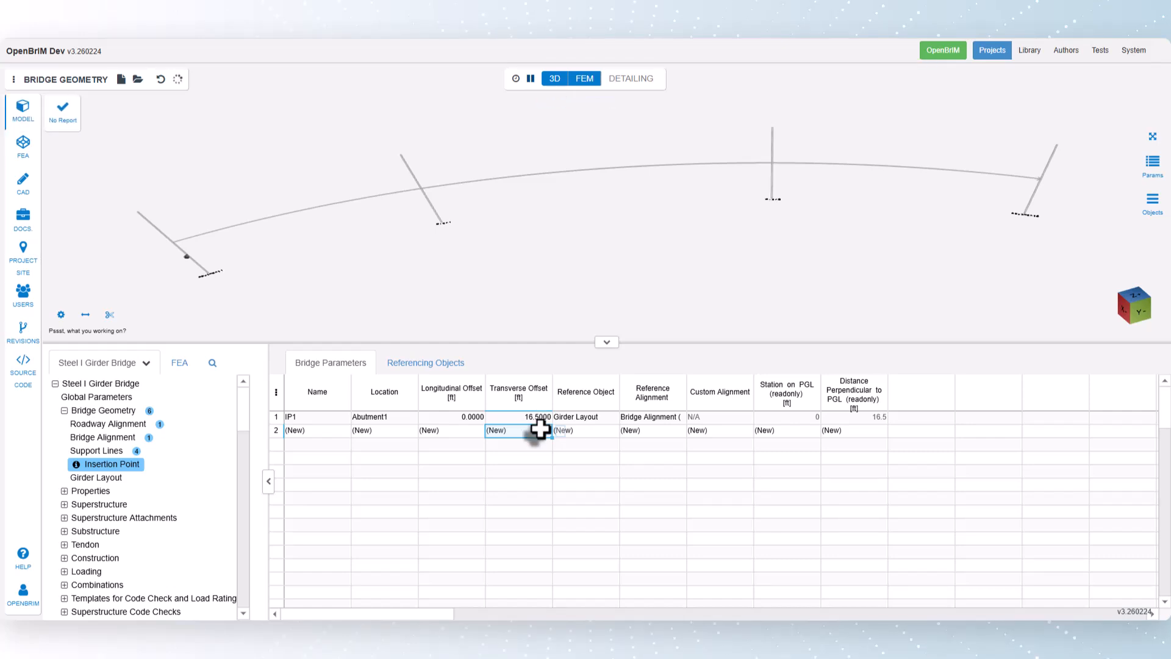
# Step: Add three more insertion points at Abutment1 with transverse offsets of 5.5, -5.5 and -16.5 ft
pyautogui.write('5.5')
pyautogui.press('Return')
pyautogui.write('-5.')
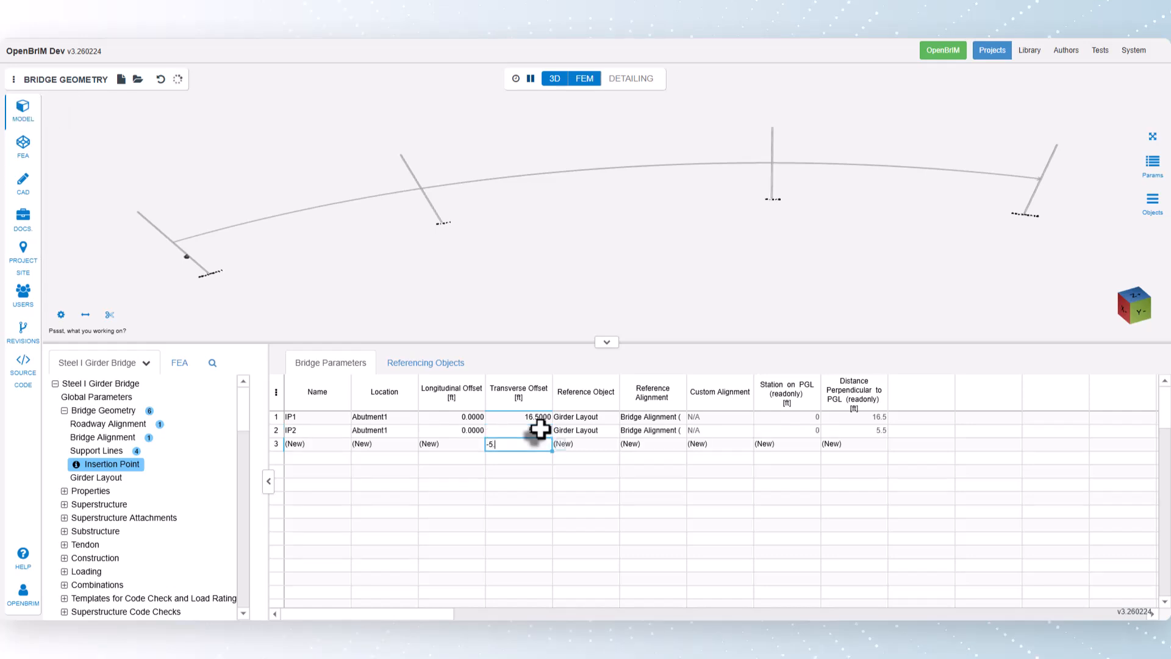
pyautogui.write('5')
pyautogui.press('Return')
pyautogui.write('-1')
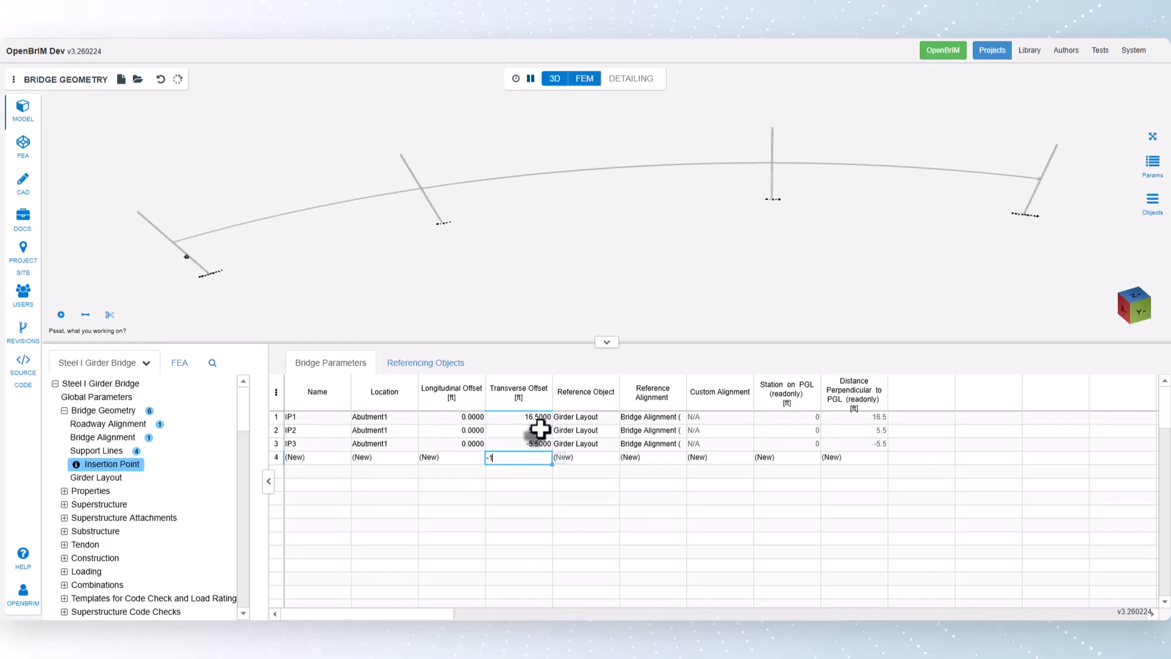
pyautogui.write('6.5')
pyautogui.press('Return')
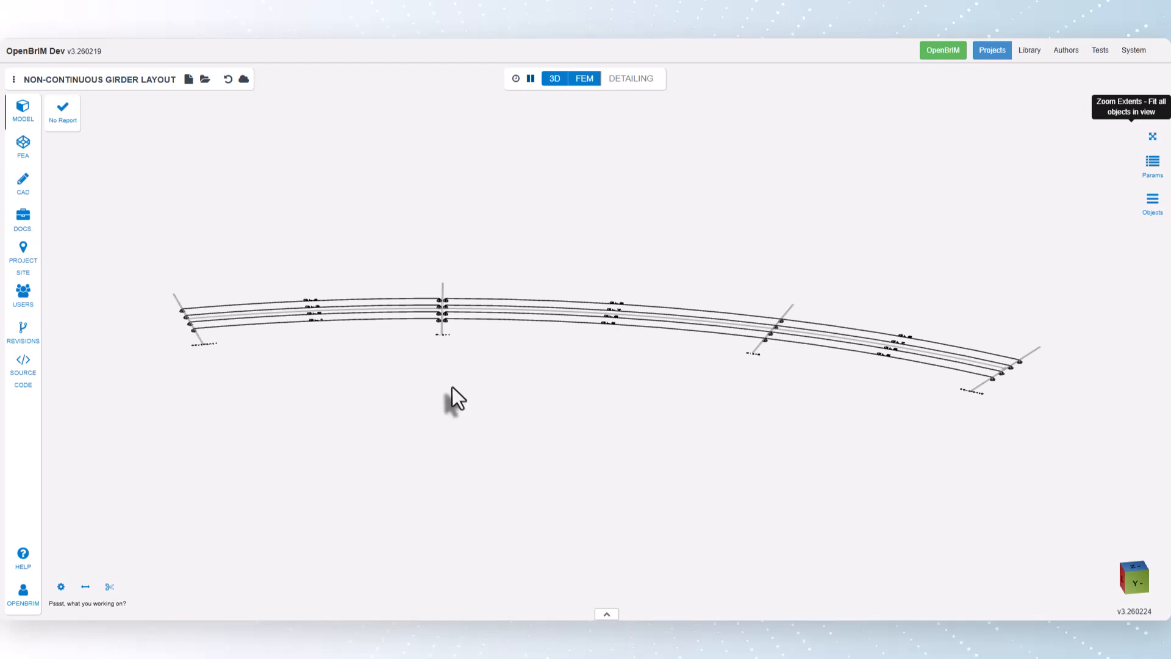
# Step: Examine the girder ends at Pier1 in the 3D model and the longitudinal offsets of the Pier1 insertion points
pyautogui.scroll(10, 450, 384)
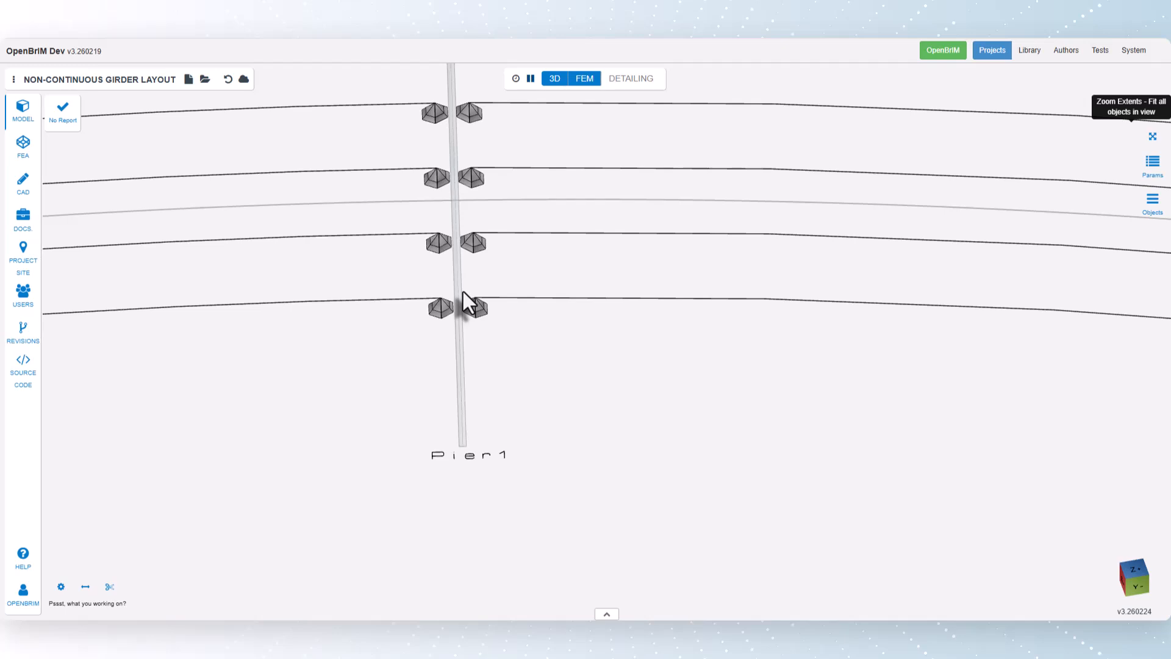
pyautogui.scroll(-6, 511, 369)
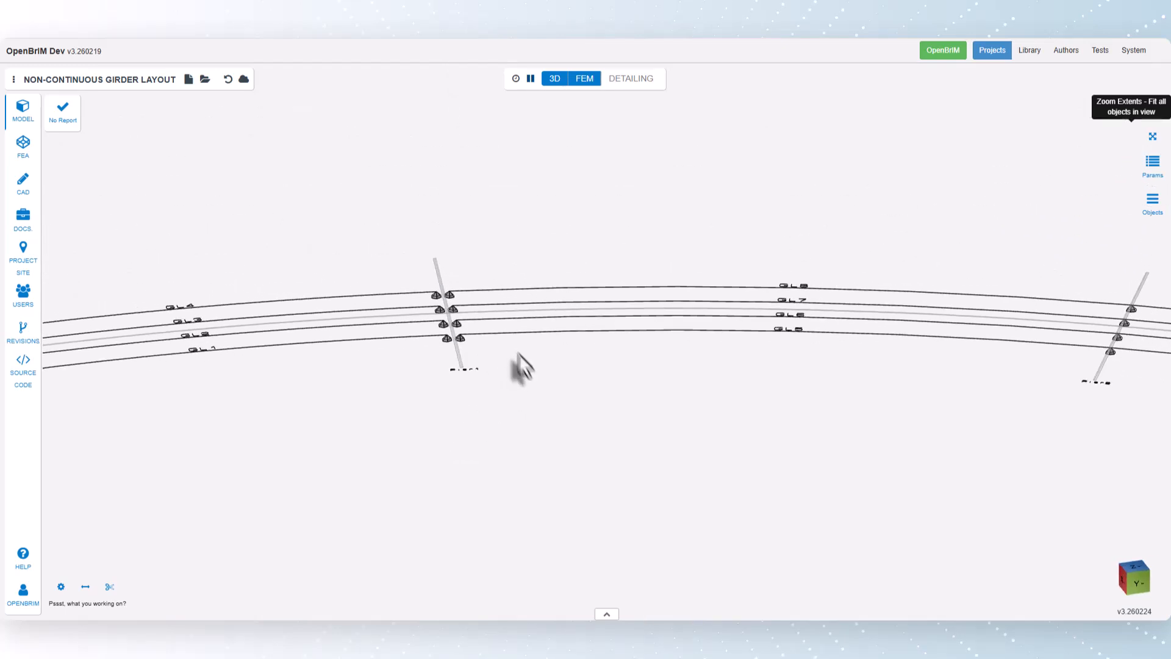
pyautogui.click(606, 614)
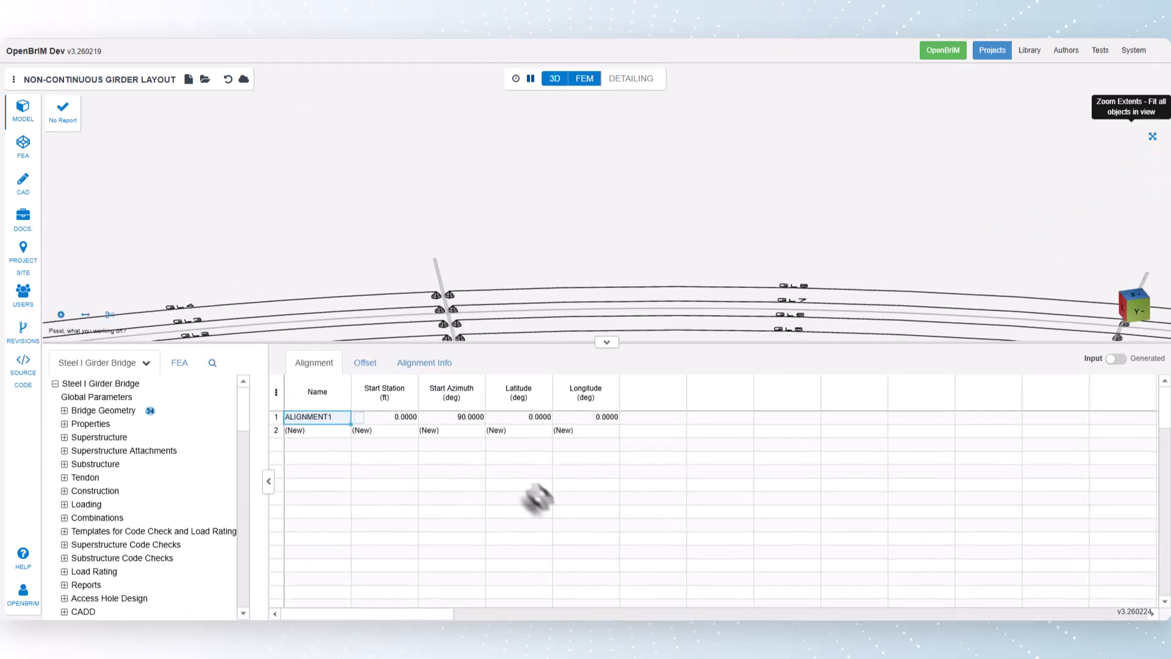
pyautogui.click(64, 410)
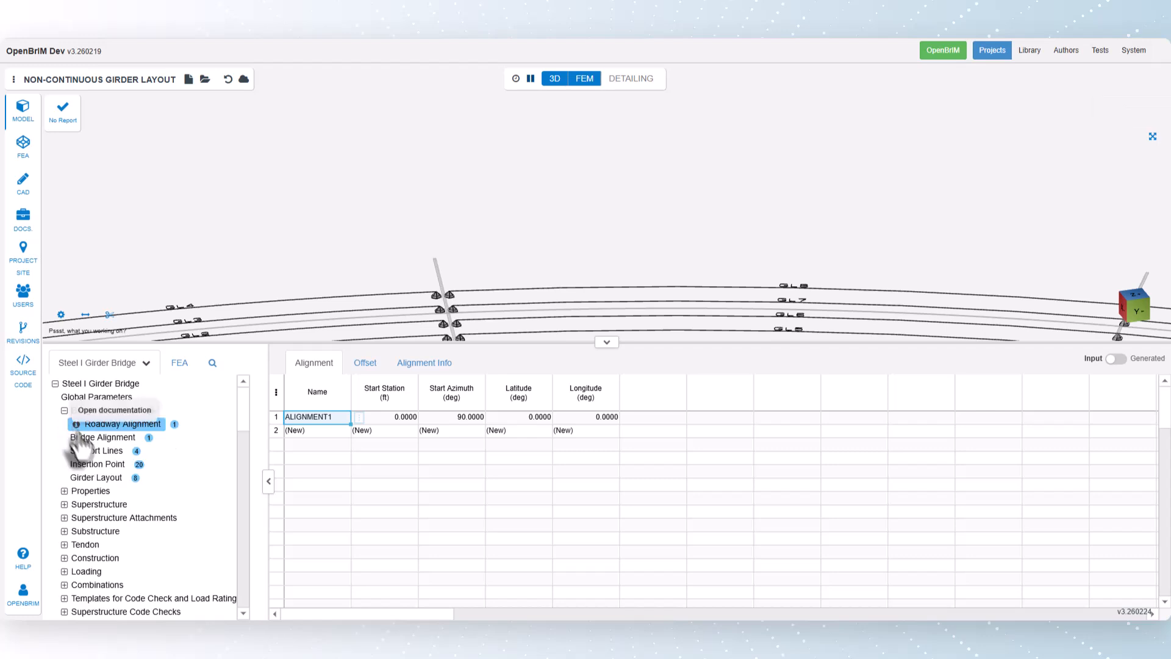
pyautogui.click(101, 465)
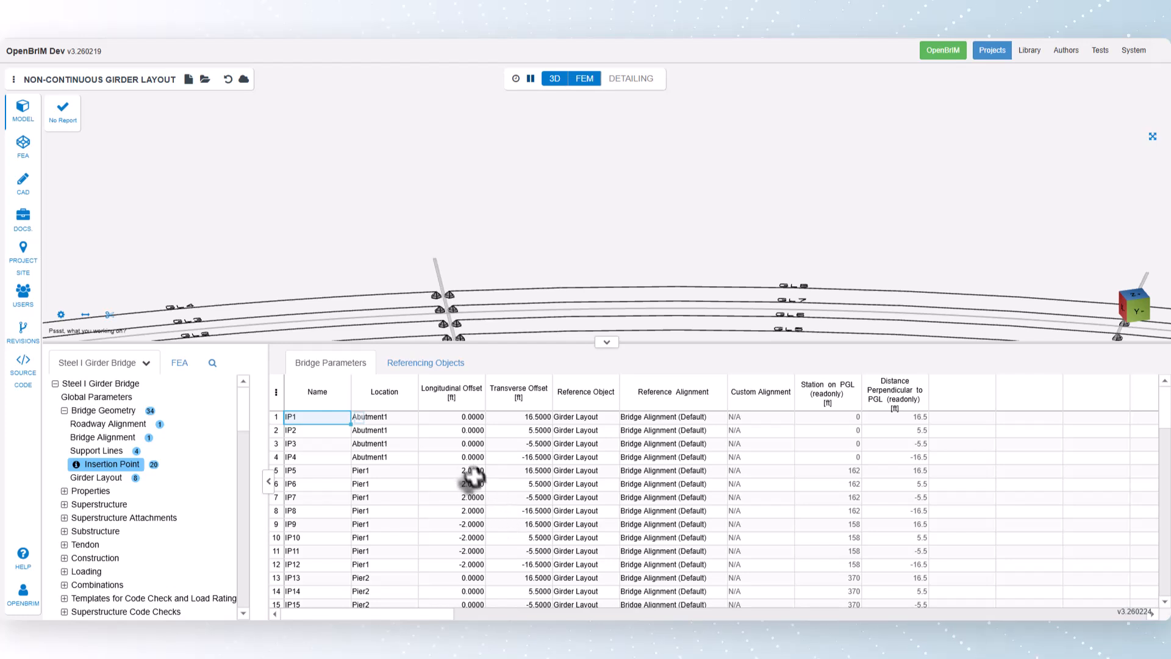
pyautogui.moveTo(467, 473); pyautogui.dragTo(469, 564)
pyautogui.scroll(5, 510, 246)
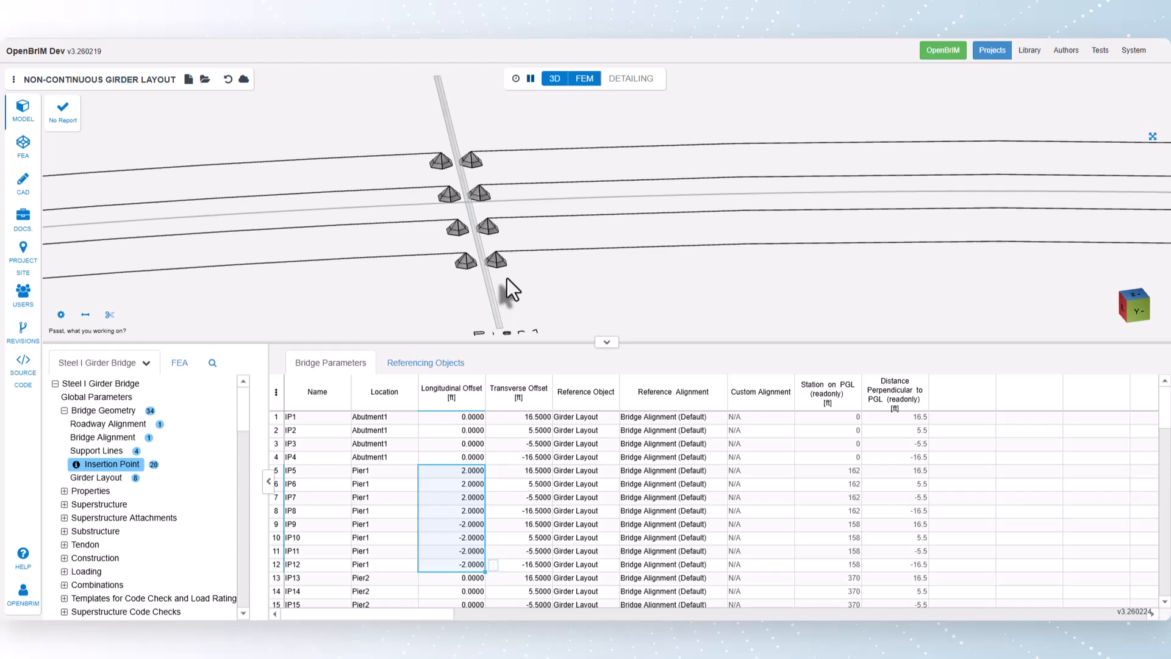
# Step: Add a fifth insertion point to the bridge geometry project with its location set to Pier1
pyautogui.scroll(-10, 510, 278)
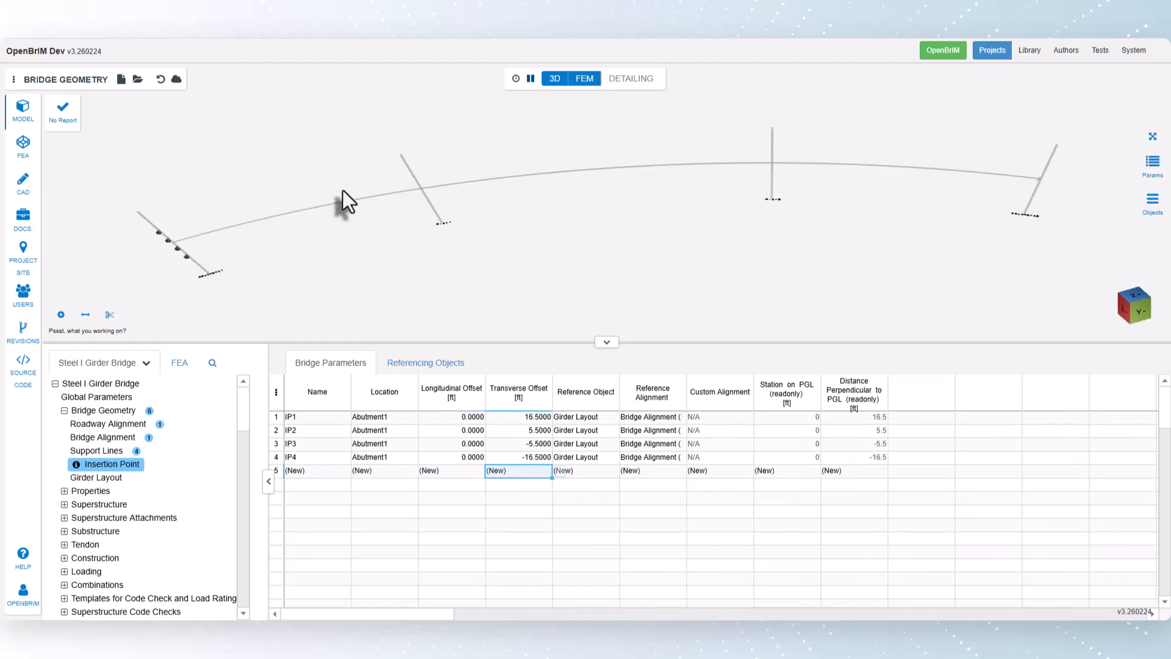
pyautogui.click(393, 471)
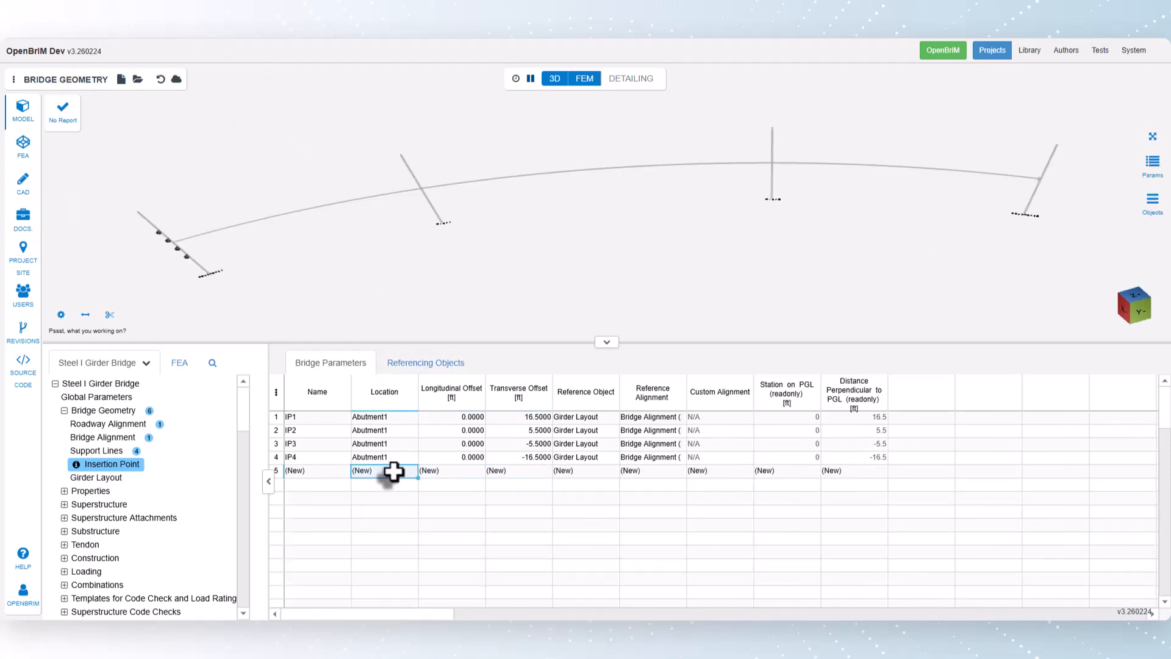
pyautogui.click(426, 472)
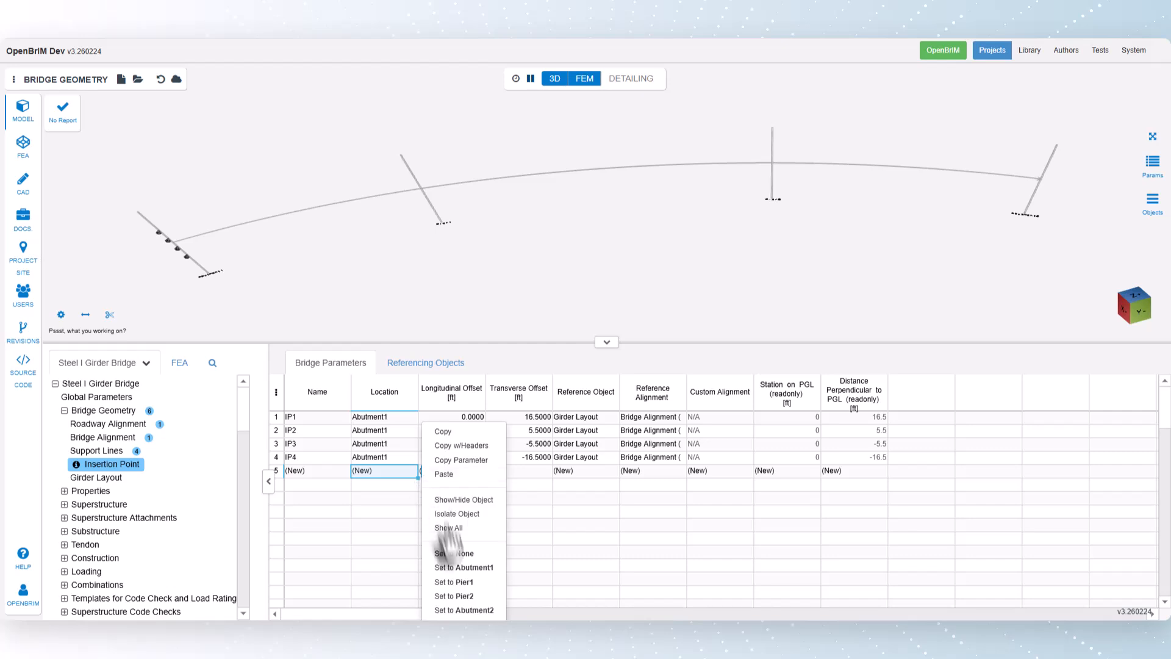
pyautogui.click(461, 594)
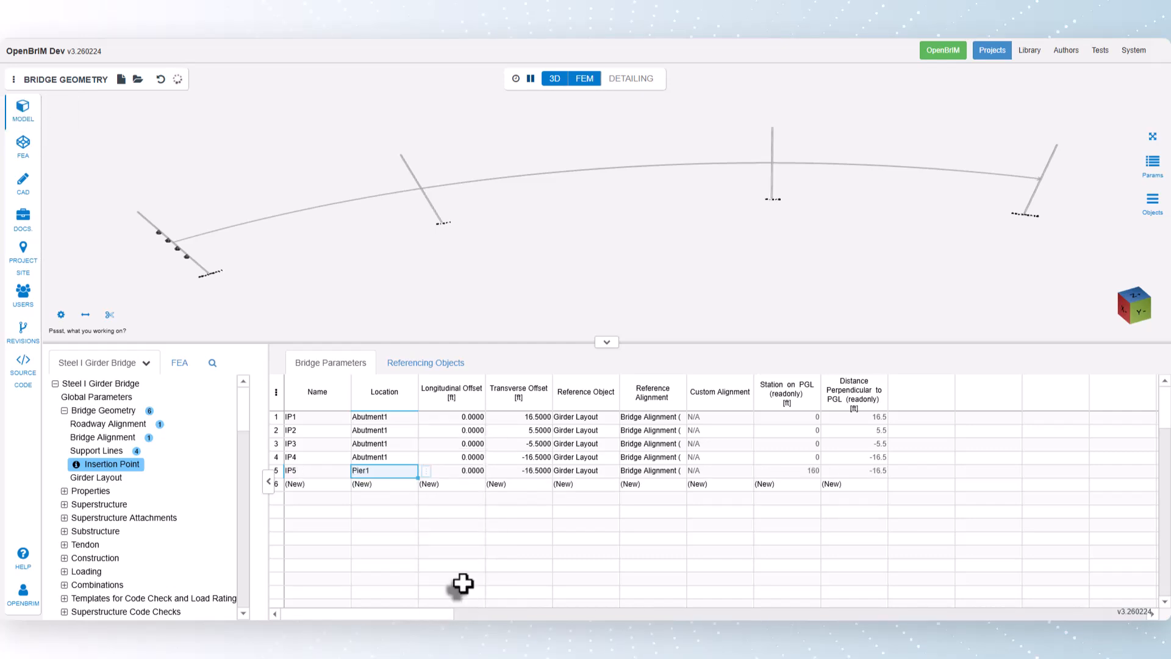
# Step: Copy the four Abutment1 transverse offsets and paste them starting at the Pier1 insertion point, giving Pier1 offsets of 16.5, 5.5, -5.5 and -16.5 ft
pyautogui.moveTo(530, 418); pyautogui.dragTo(530, 460)
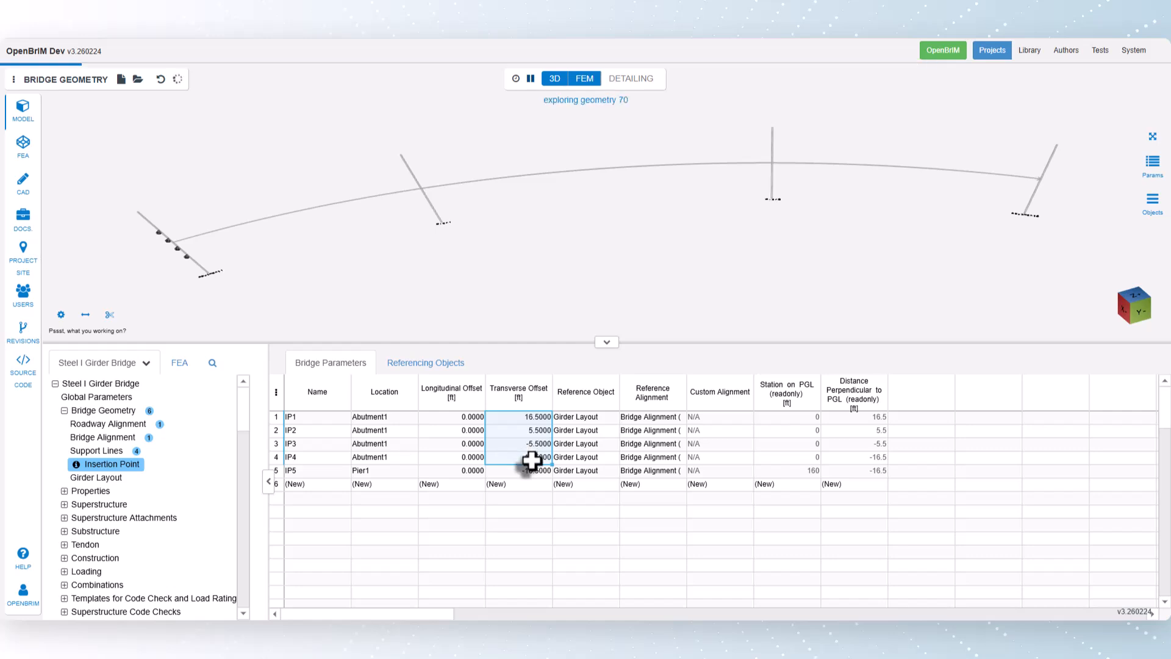
pyautogui.rightClick(537, 459)
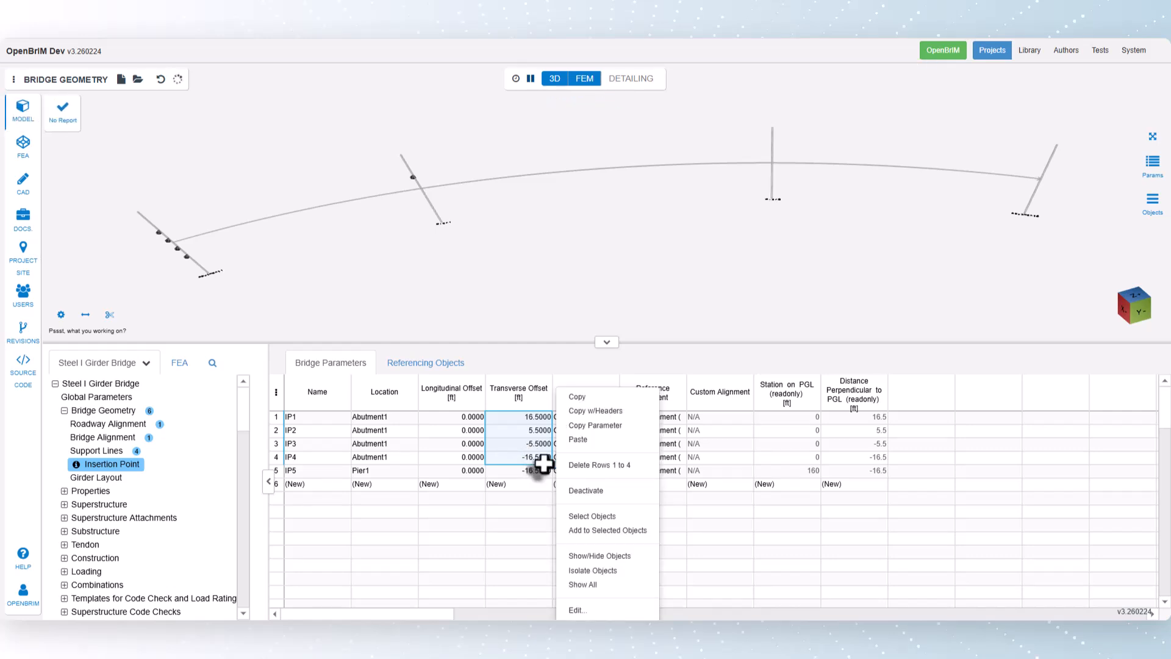
pyautogui.click(577, 397)
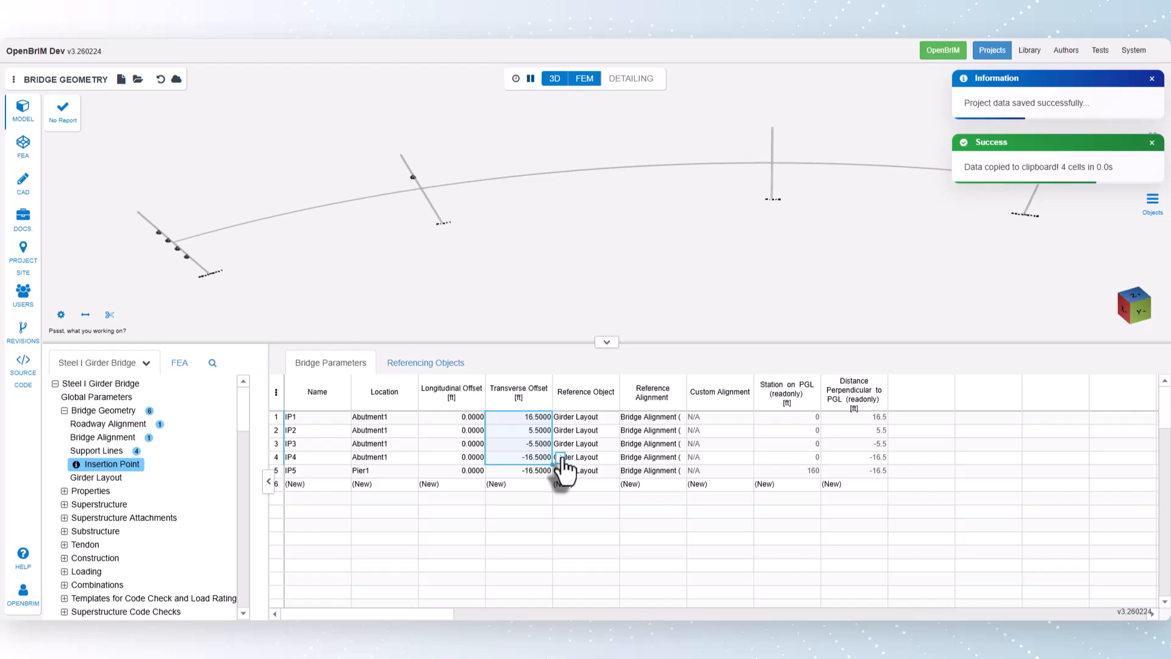
pyautogui.click(530, 470)
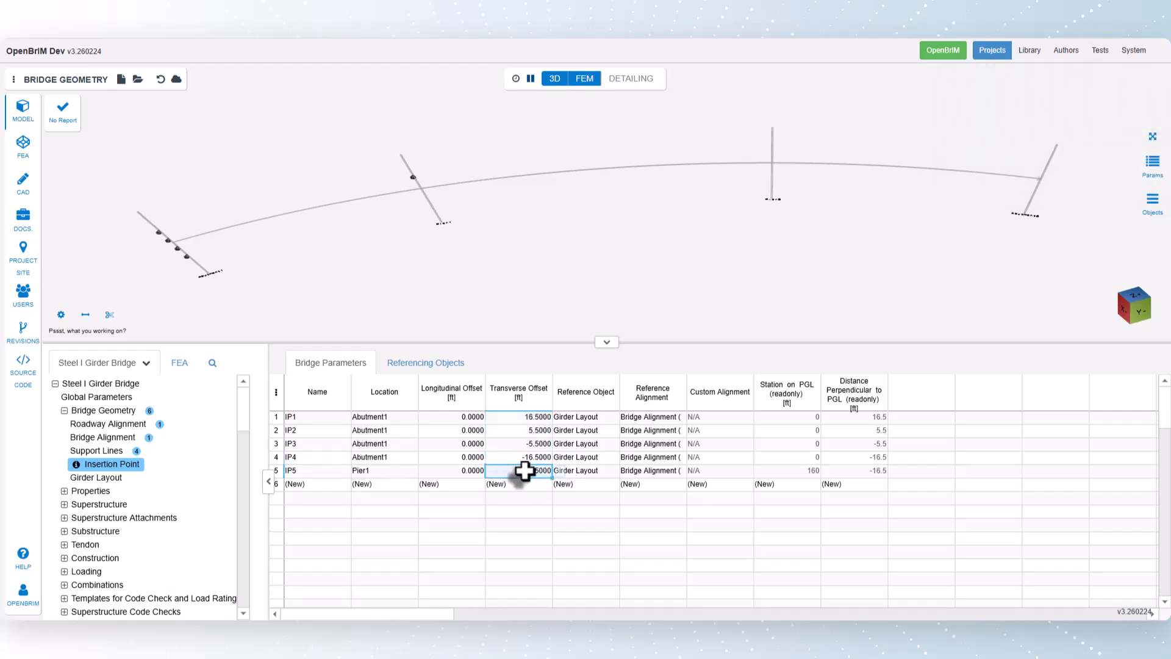
pyautogui.rightClick(516, 472)
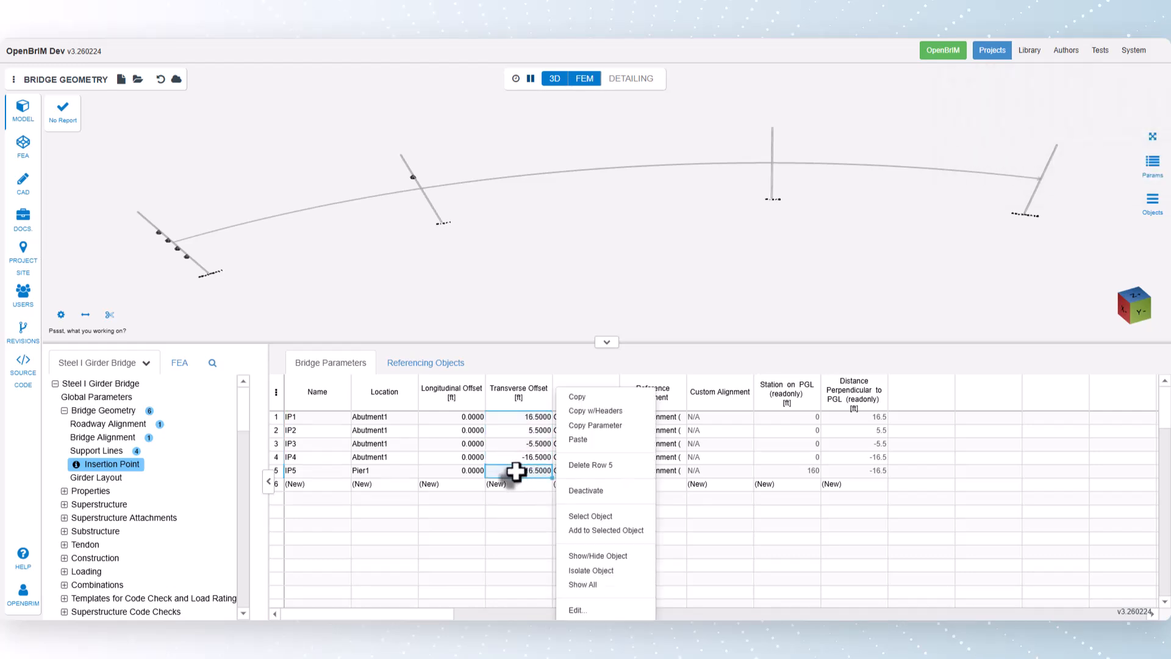
pyautogui.click(567, 439)
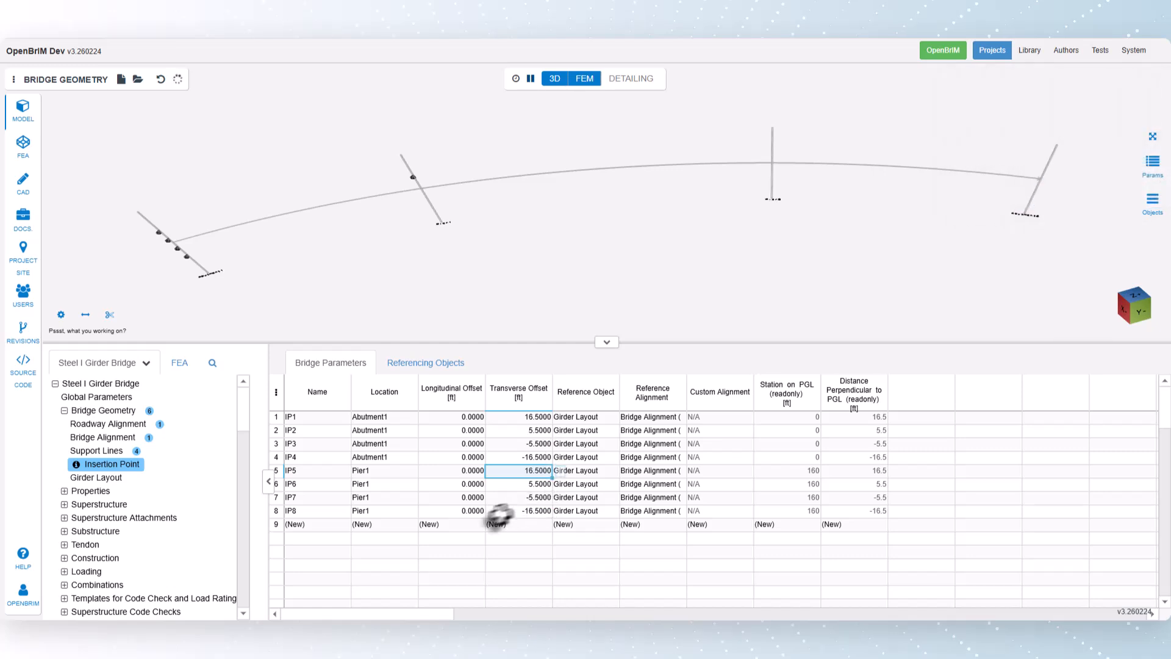
# Step: Add an insertion point at Pier2 and set its transverse offset to 0 ft
pyautogui.click(405, 527)
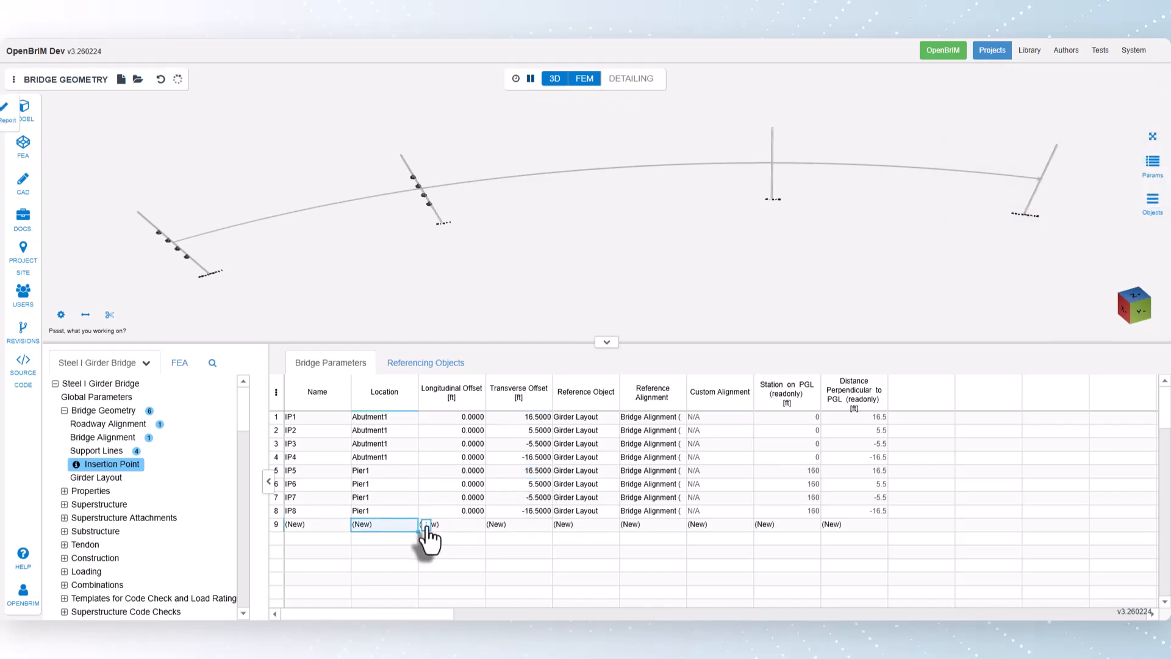
pyautogui.rightClick(427, 530)
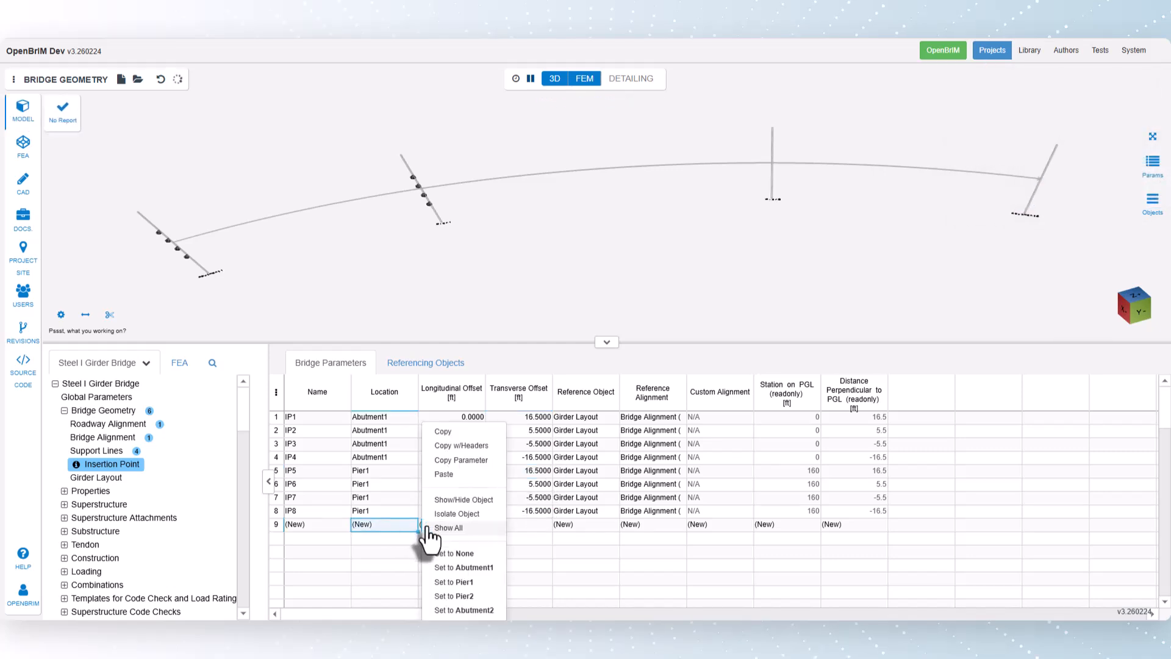
pyautogui.click(453, 596)
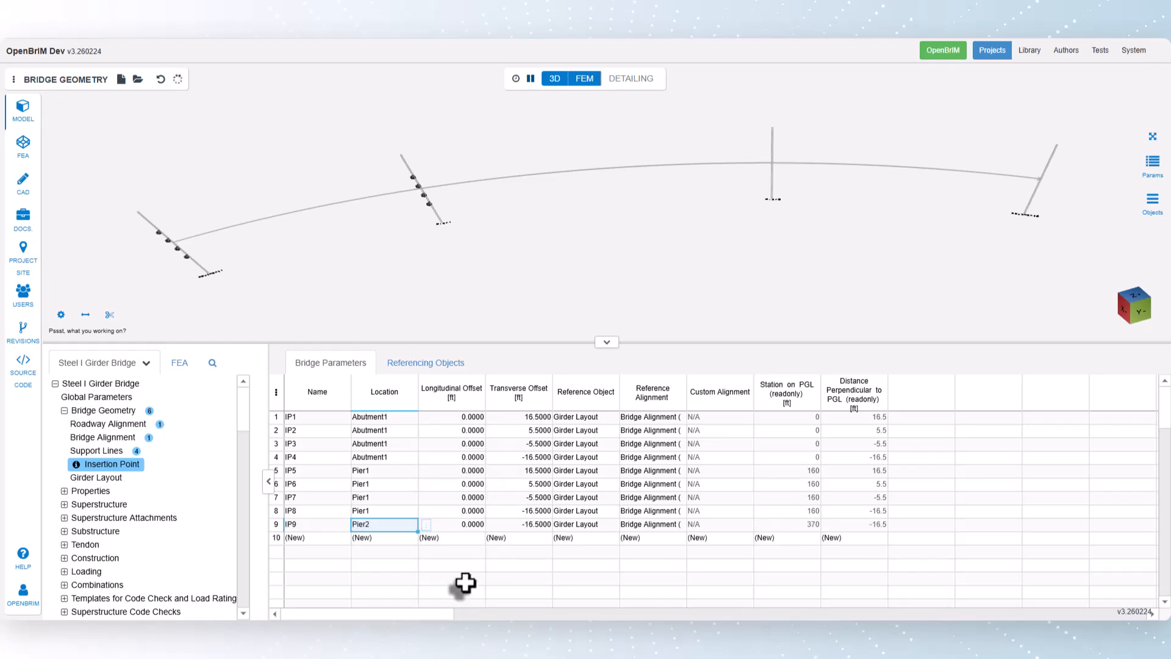
pyautogui.click(526, 525)
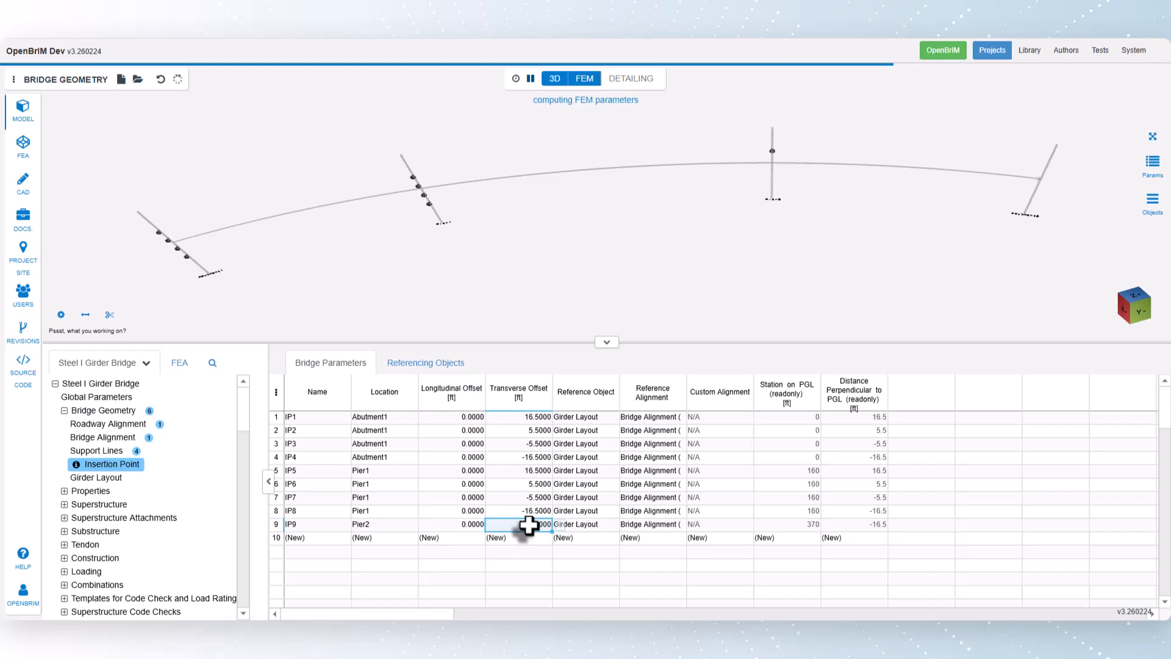
pyautogui.press('Return')
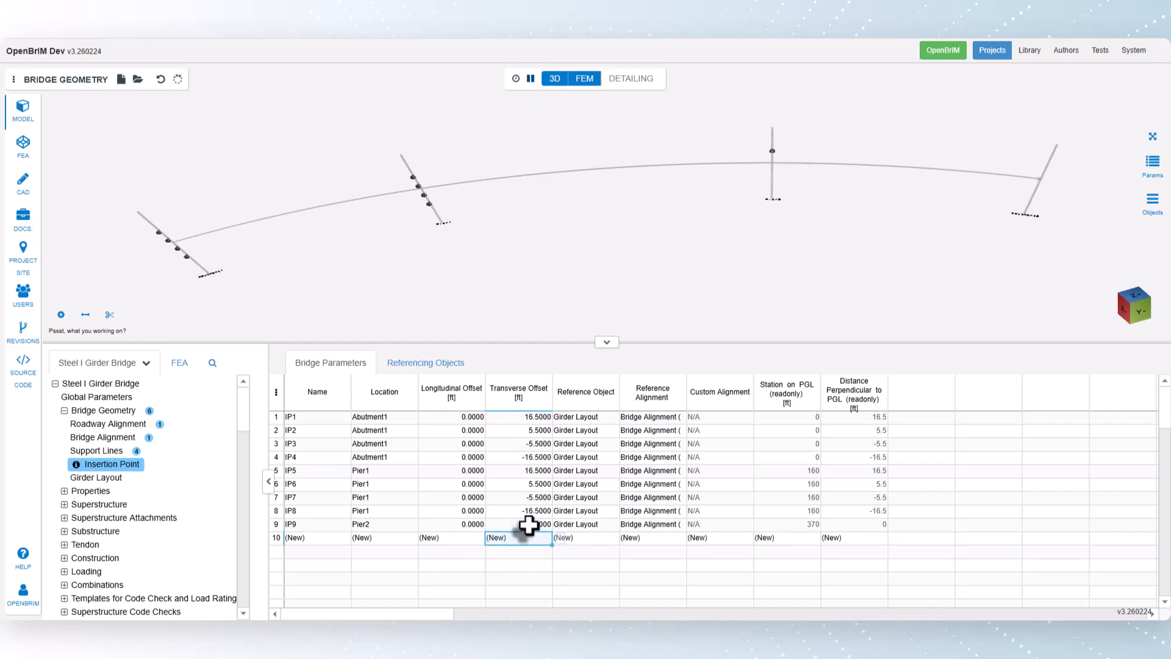
pyautogui.click(529, 525)
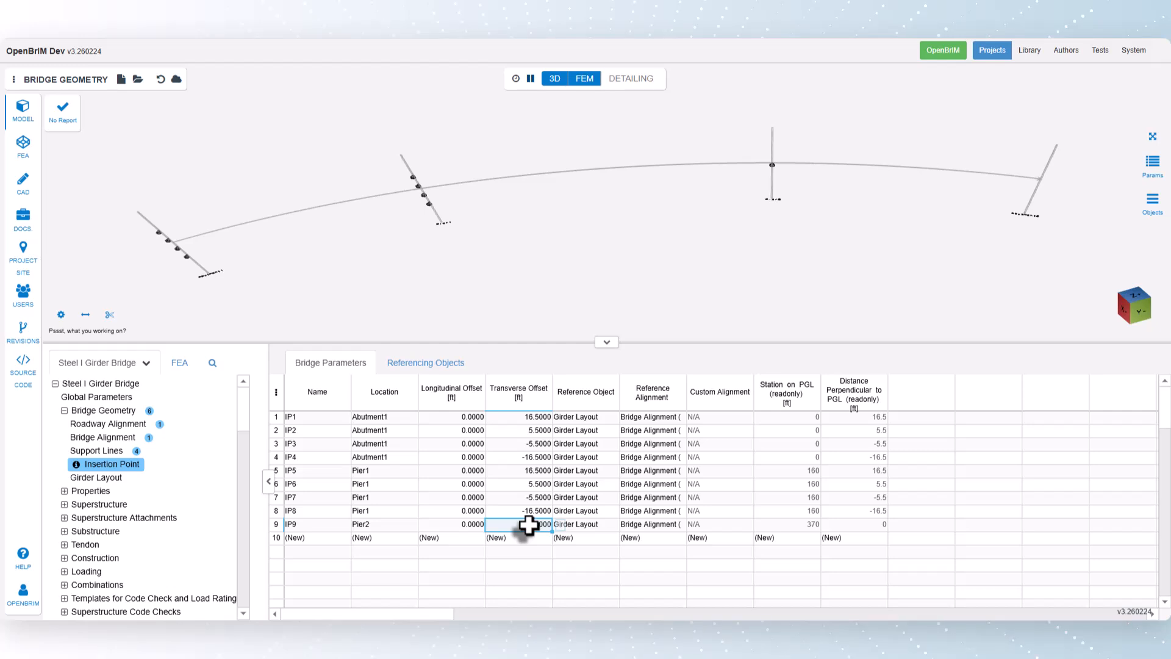
# Step: Set the skew angle of the Pier2 support line to 30 degrees
pyautogui.click(1133, 305)
pyautogui.scroll(3, 934, 236)
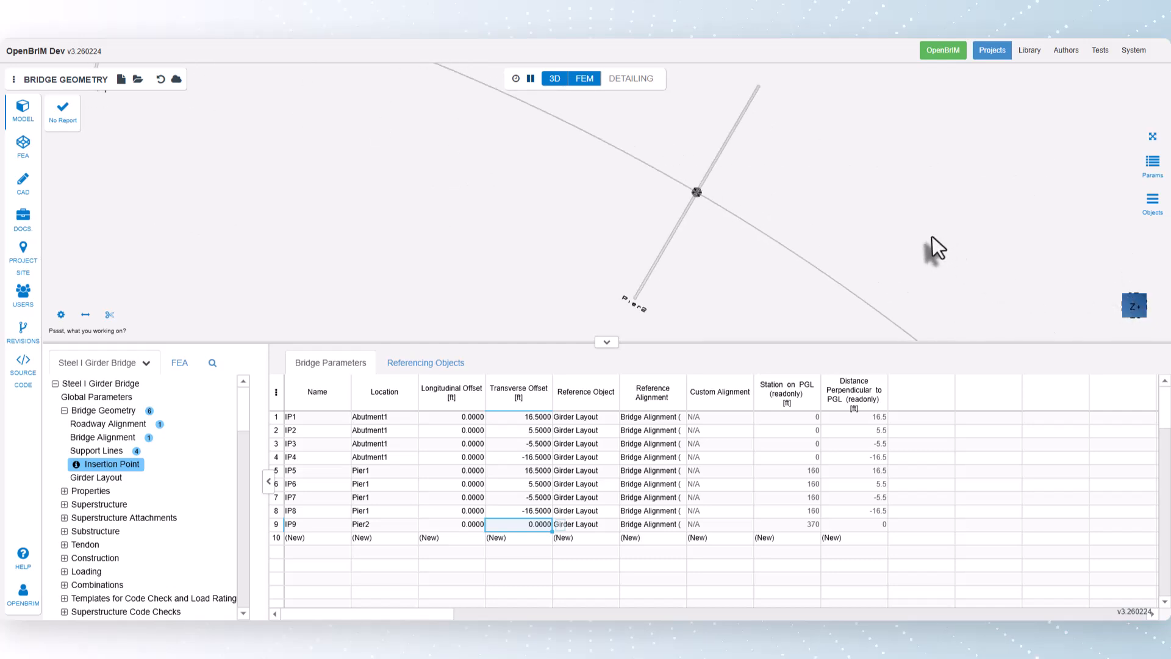
pyautogui.click(95, 451)
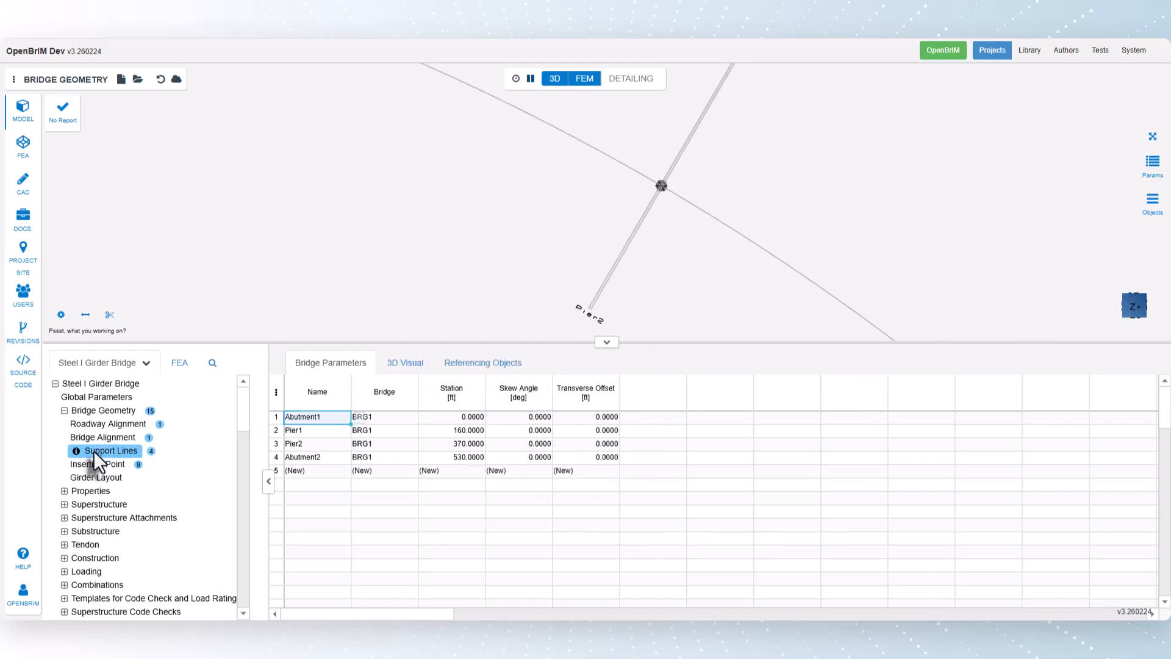
pyautogui.click(526, 444)
pyautogui.write('30')
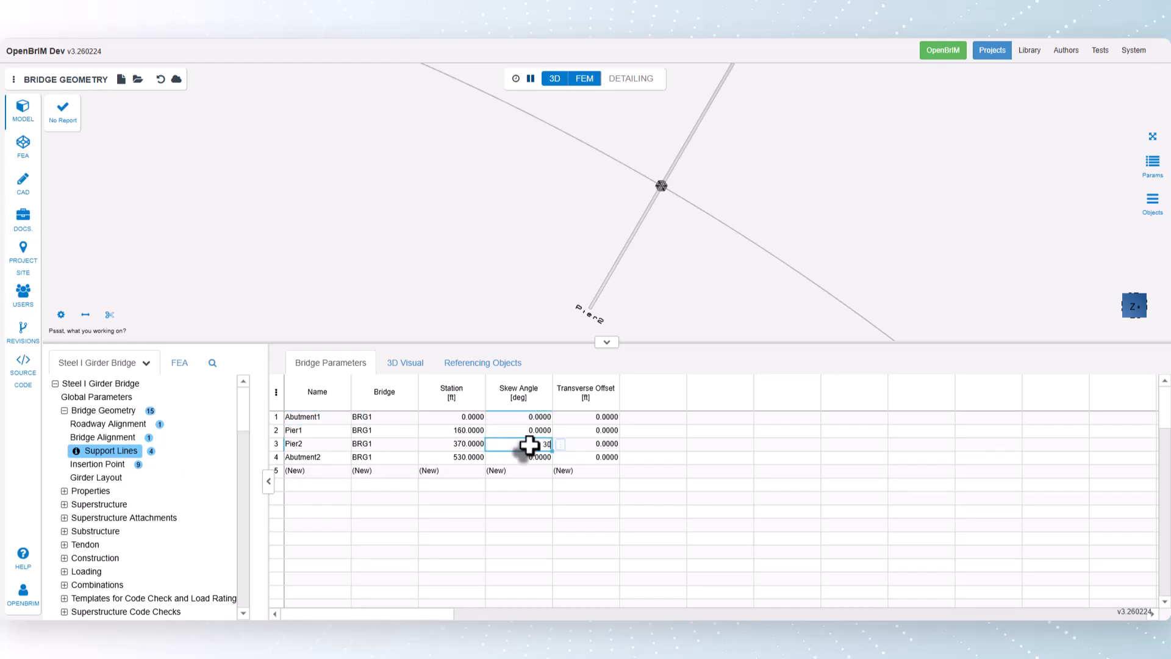
pyautogui.press('Return')
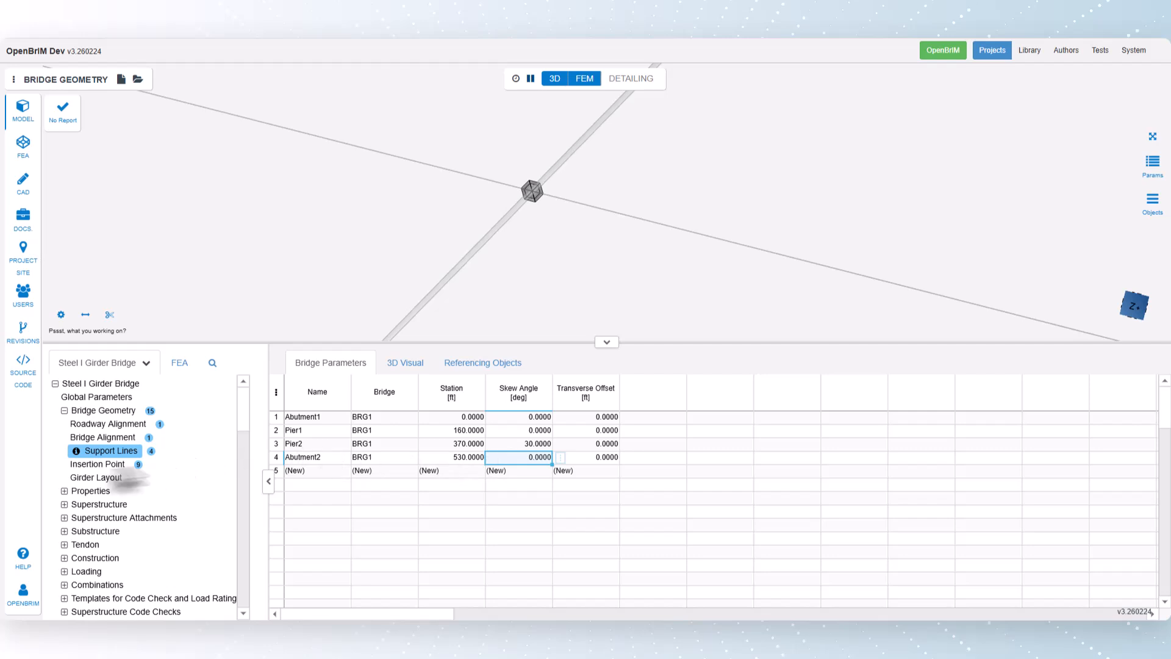
# Step: Add a second insertion point at Pier2 with a transverse offset of 10 ft
pyautogui.click(94, 465)
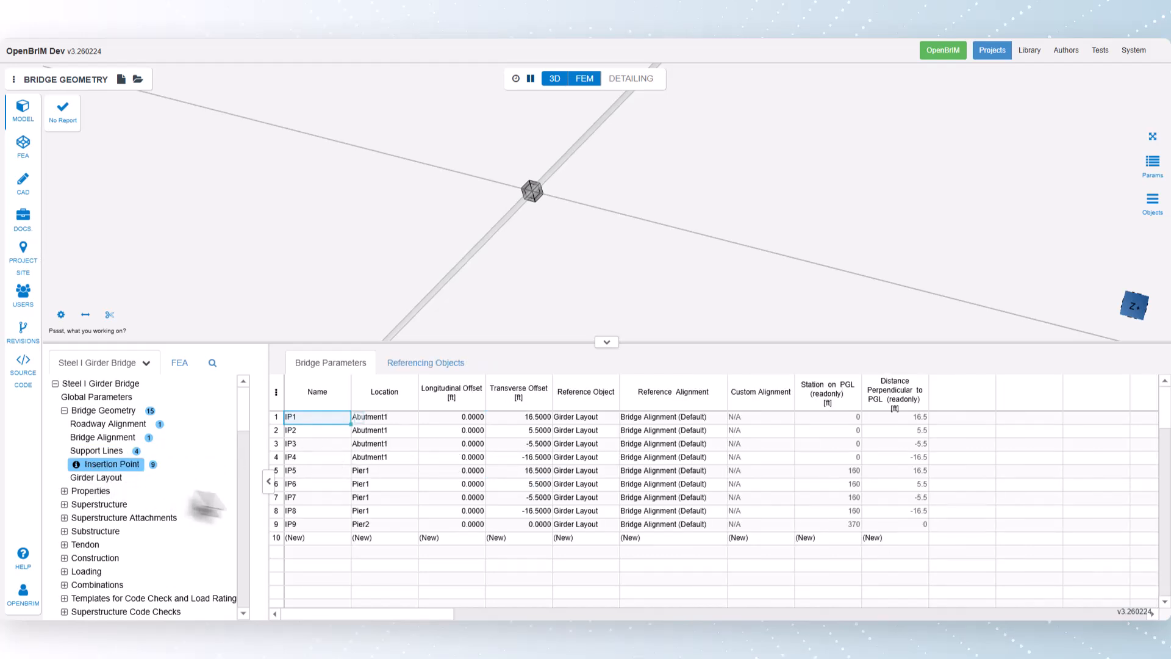
pyautogui.click(534, 538)
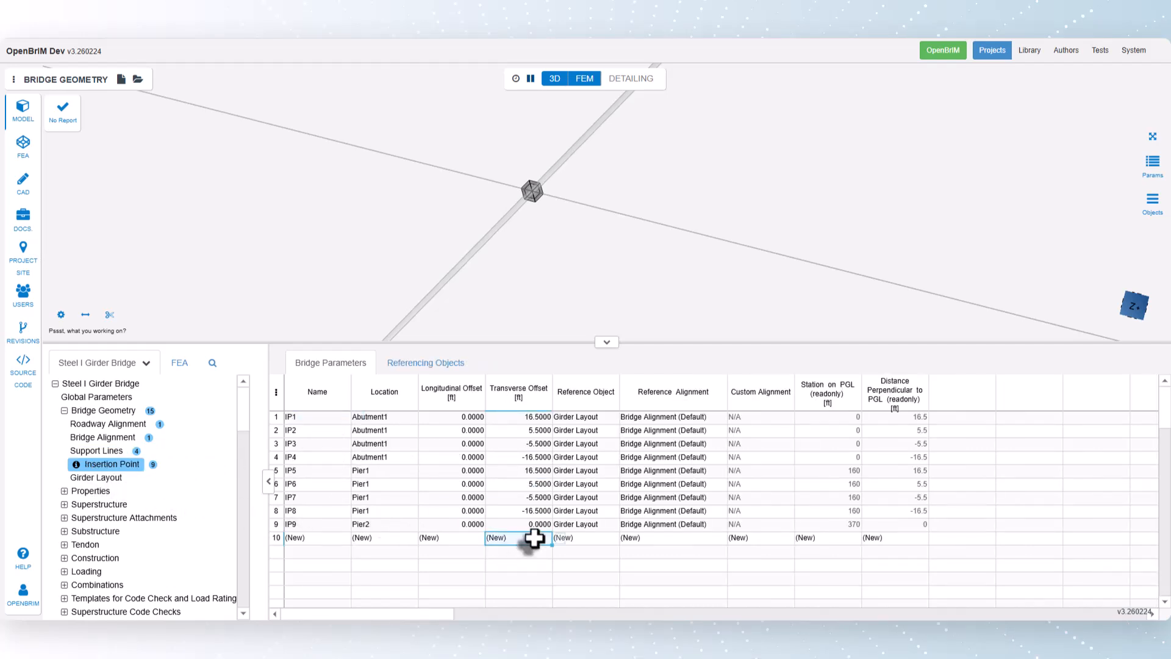
pyautogui.write('10')
pyautogui.press('Return')
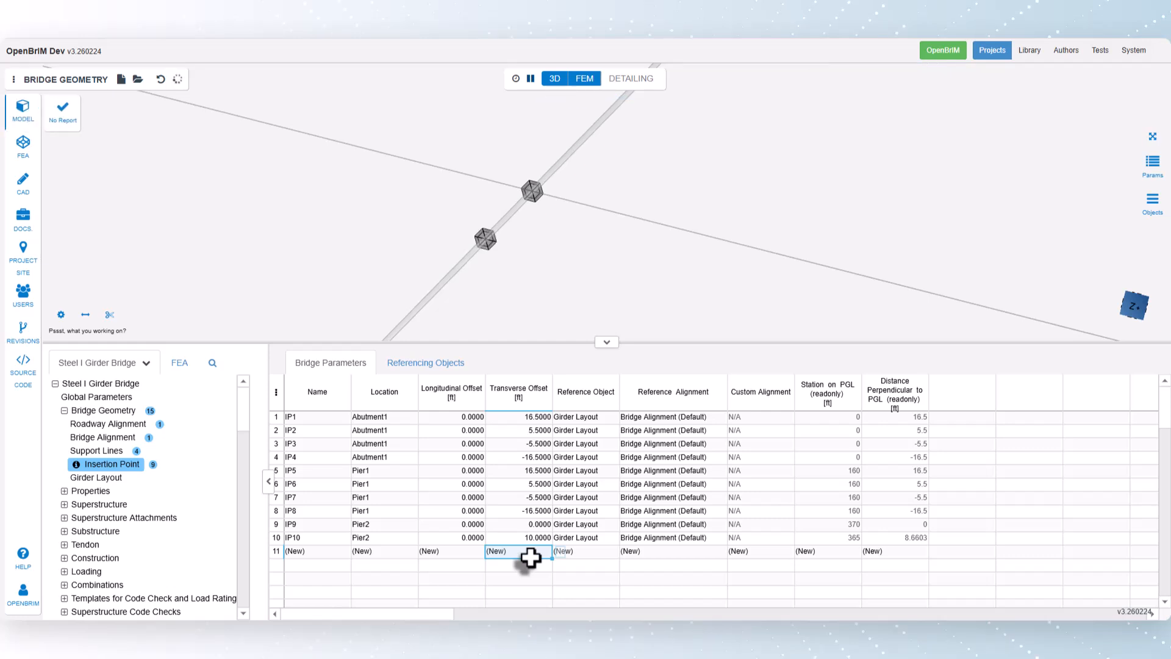
# Step: Measure the distance between the two Pier2 insertion points in the 3D model and close the results
pyautogui.click(85, 314)
pyautogui.click(530, 189)
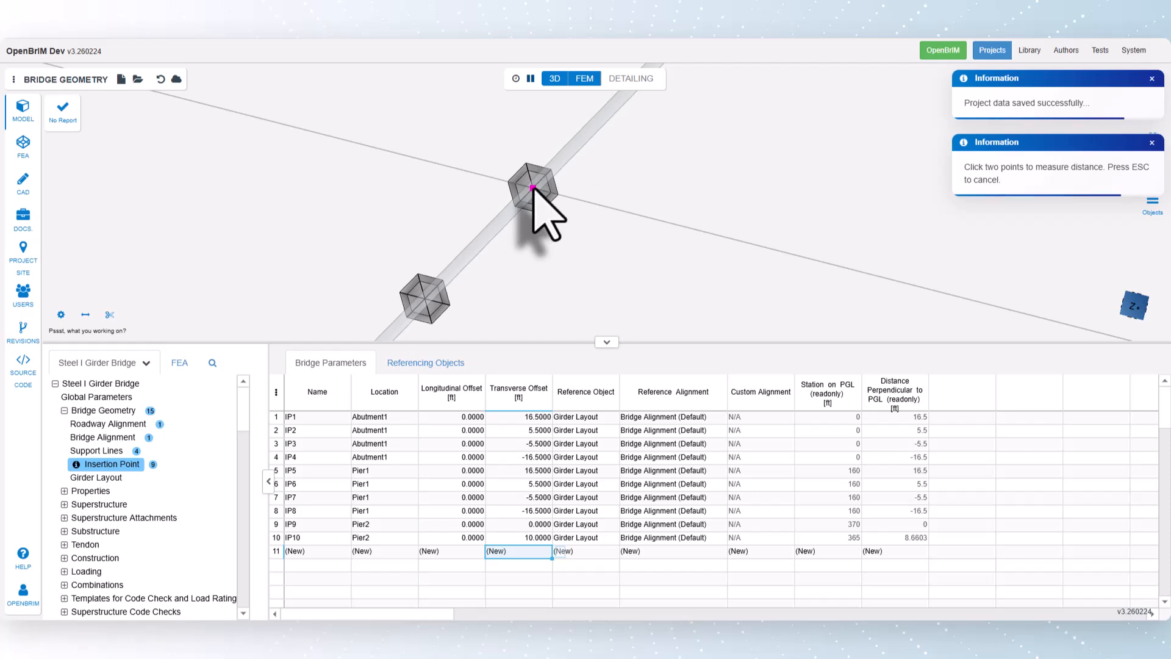
pyautogui.click(424, 298)
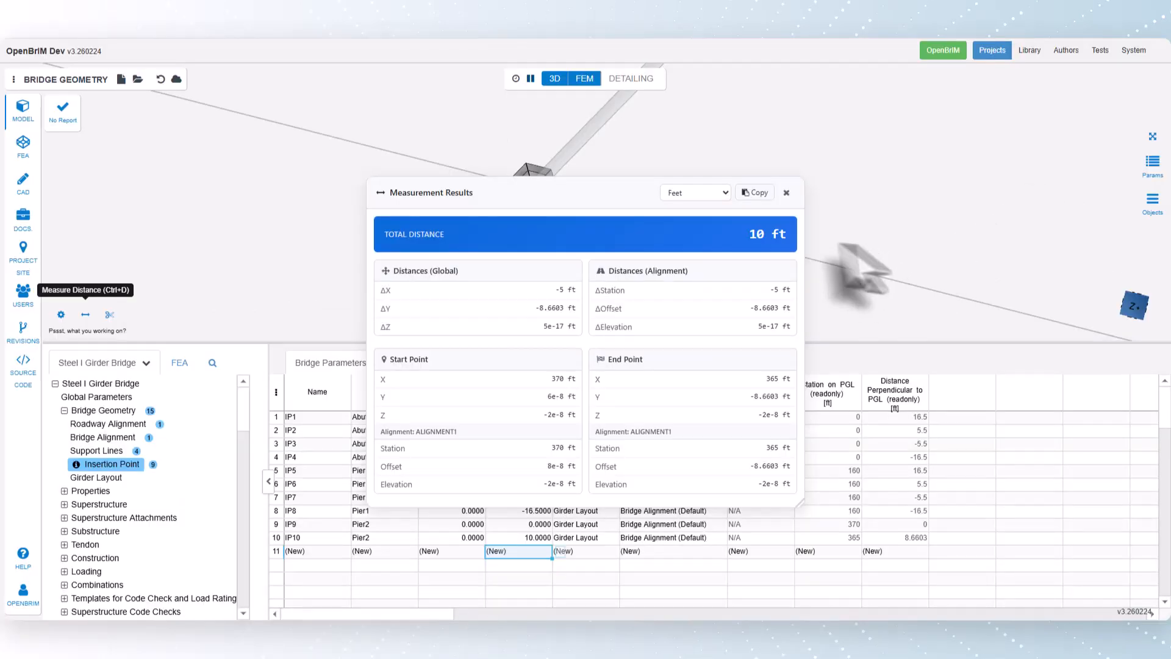
pyautogui.click(787, 193)
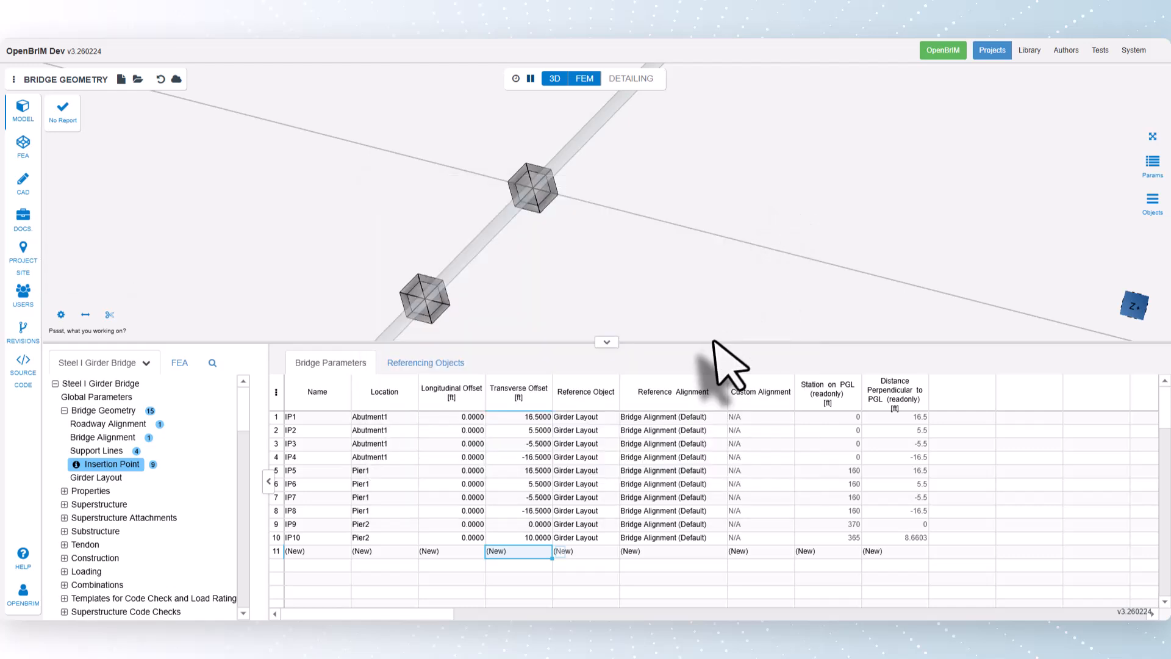
# Step: Add a third Pier2 insertion point with a longitudinal offset of 5 ft, keeping the 10 ft transverse offset
pyautogui.click(467, 552)
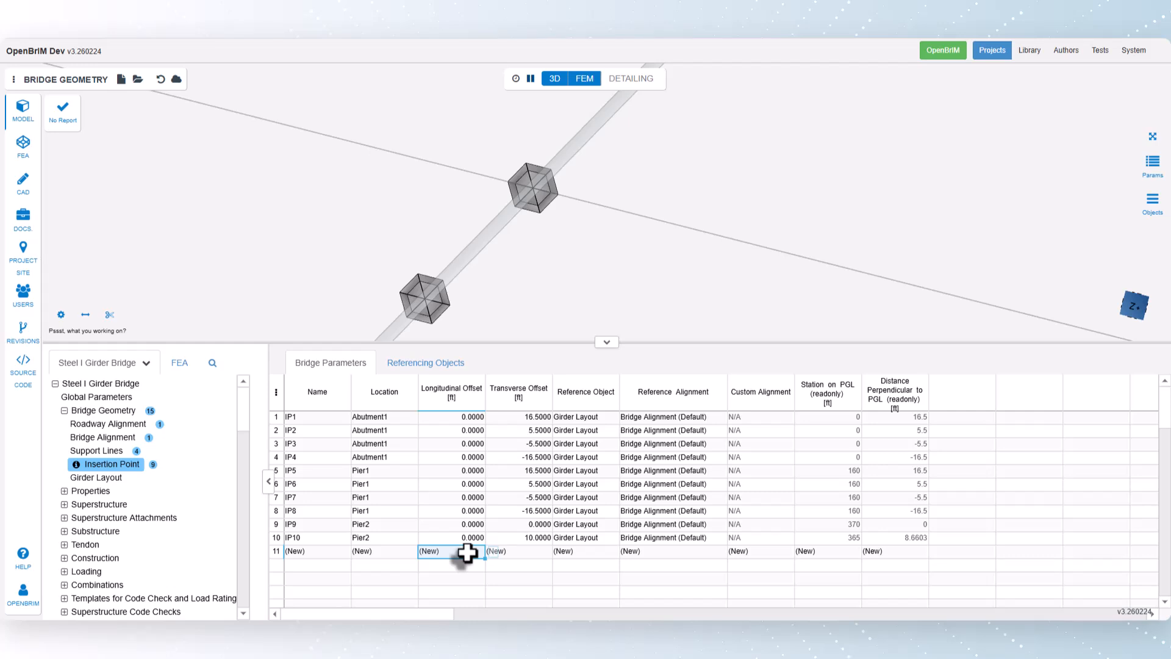
pyautogui.write('5')
pyautogui.press('Return')
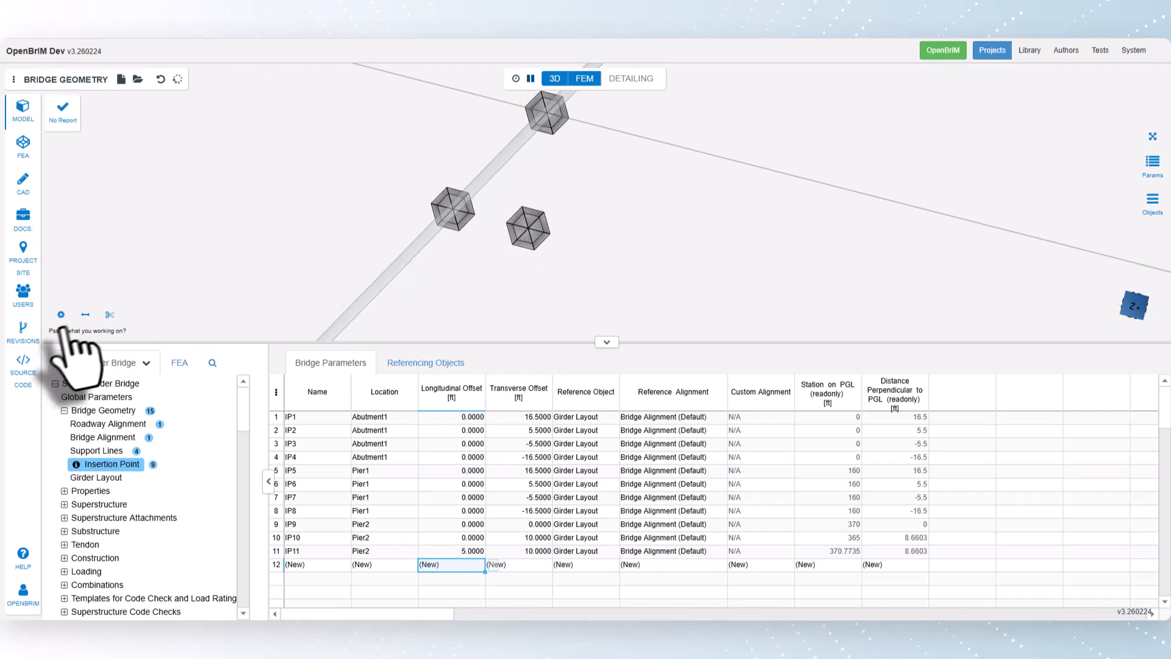
# Step: Measure the distance between the two Pier2 insertion points that share the 10 ft transverse offset and close the results
pyautogui.click(86, 314)
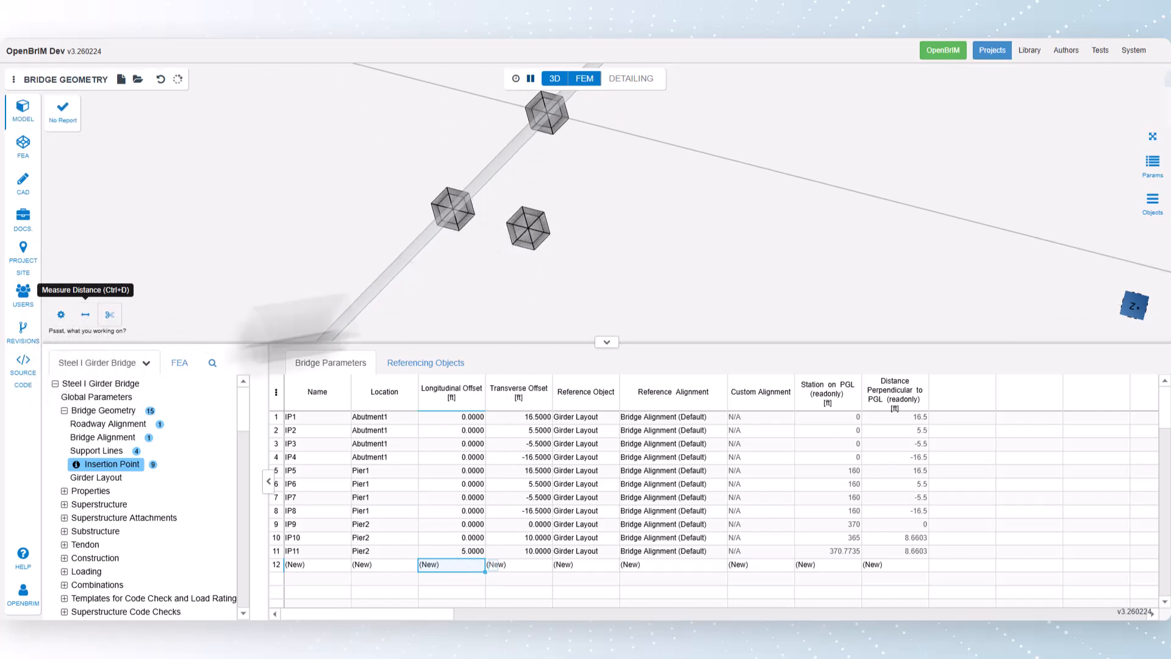
pyautogui.click(456, 224)
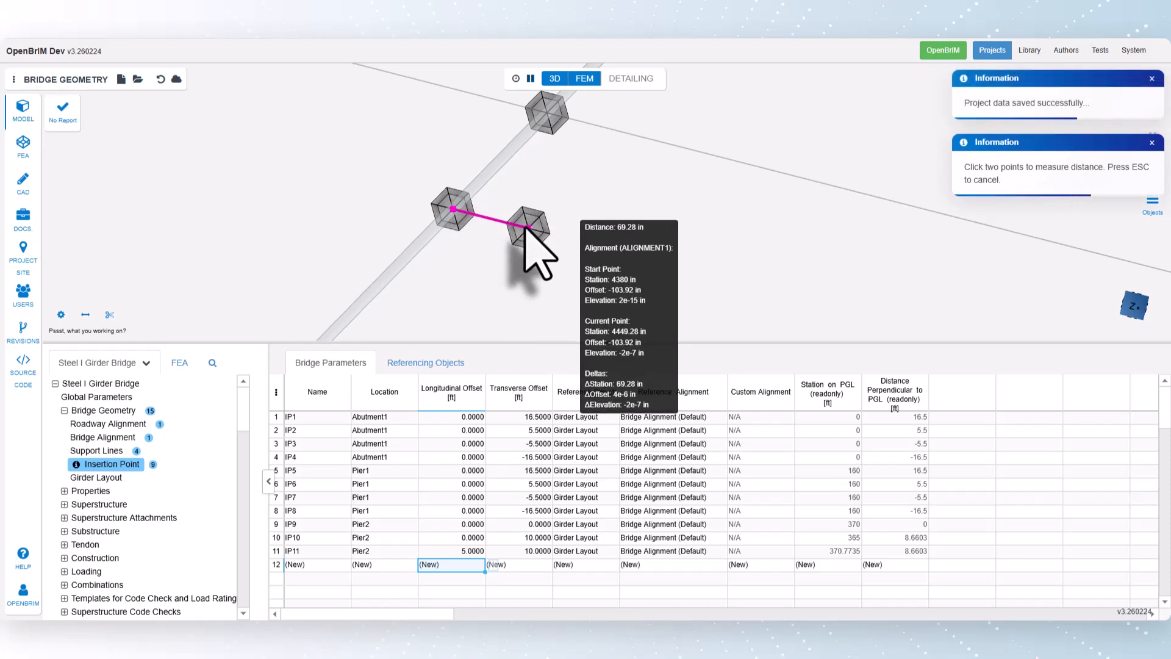
pyautogui.click(528, 228)
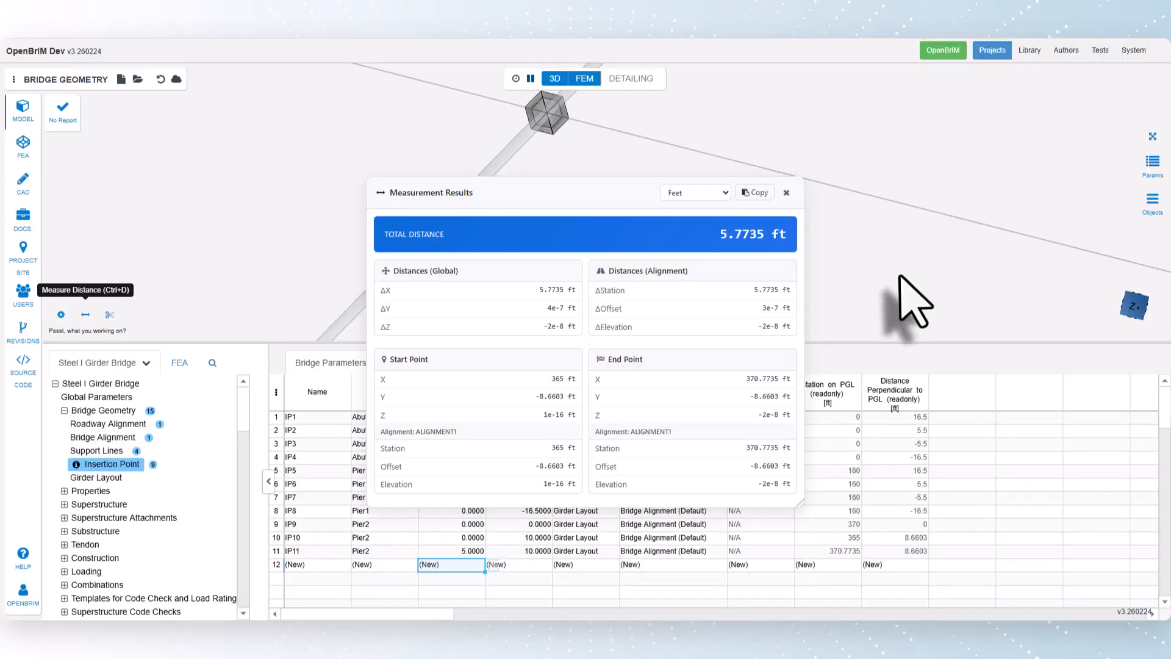
pyautogui.click(785, 194)
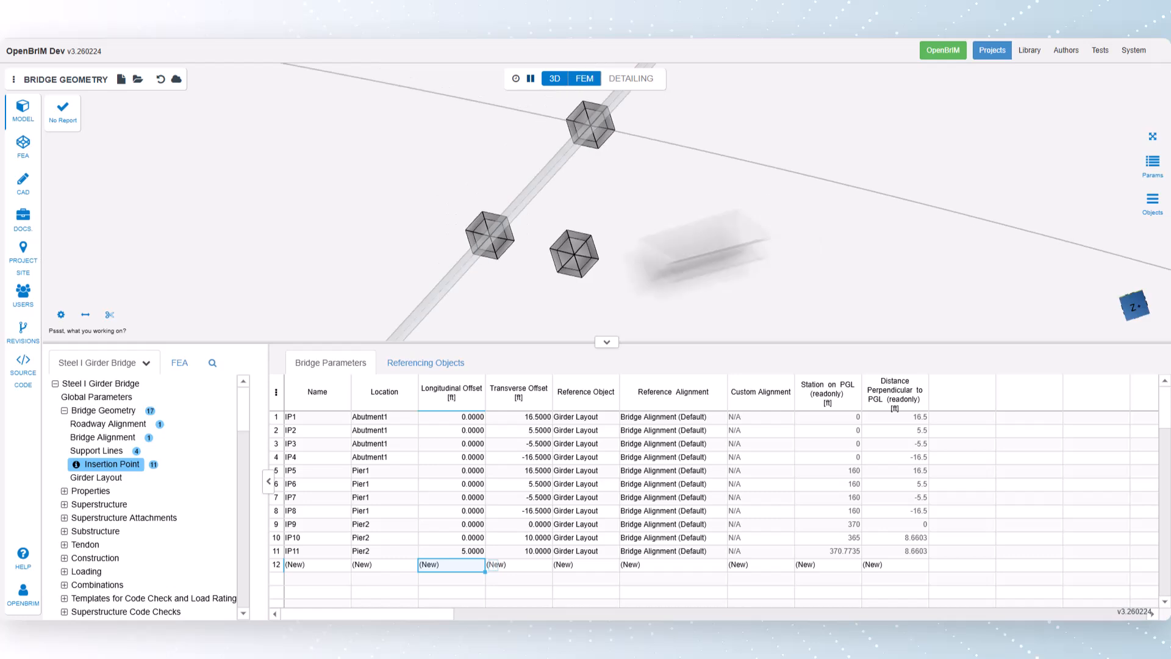
# Step: Reset the skew angle of the Pier2 support line to 0 degrees and show the insertion points table again
pyautogui.click(106, 450)
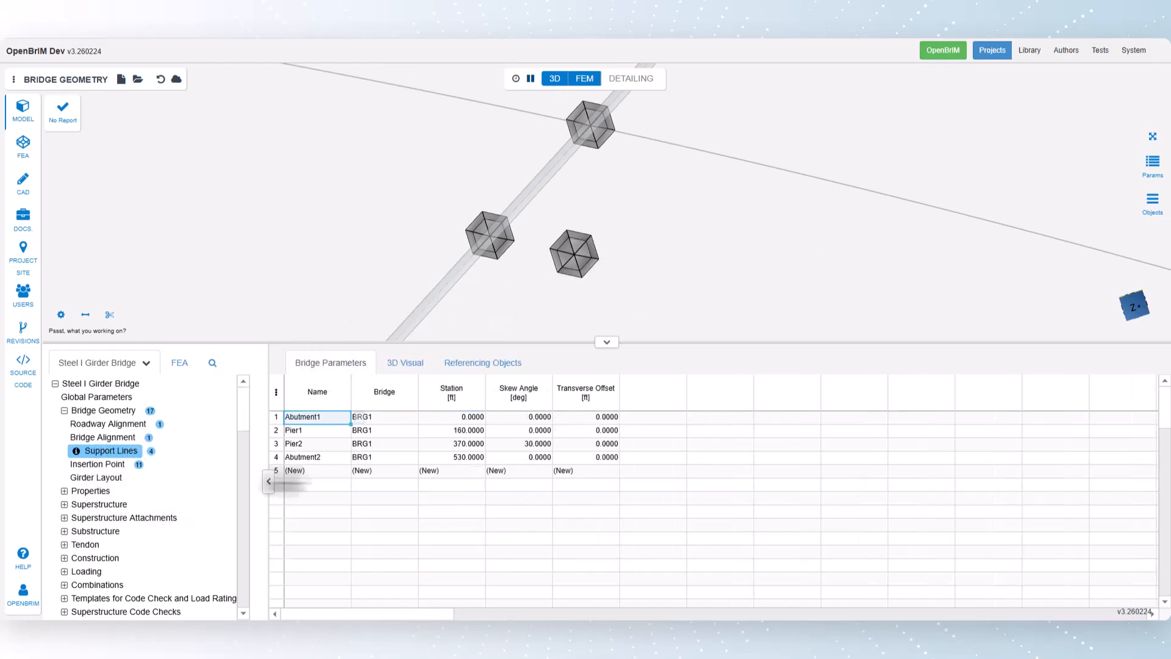
pyautogui.click(534, 444)
pyautogui.press('Return')
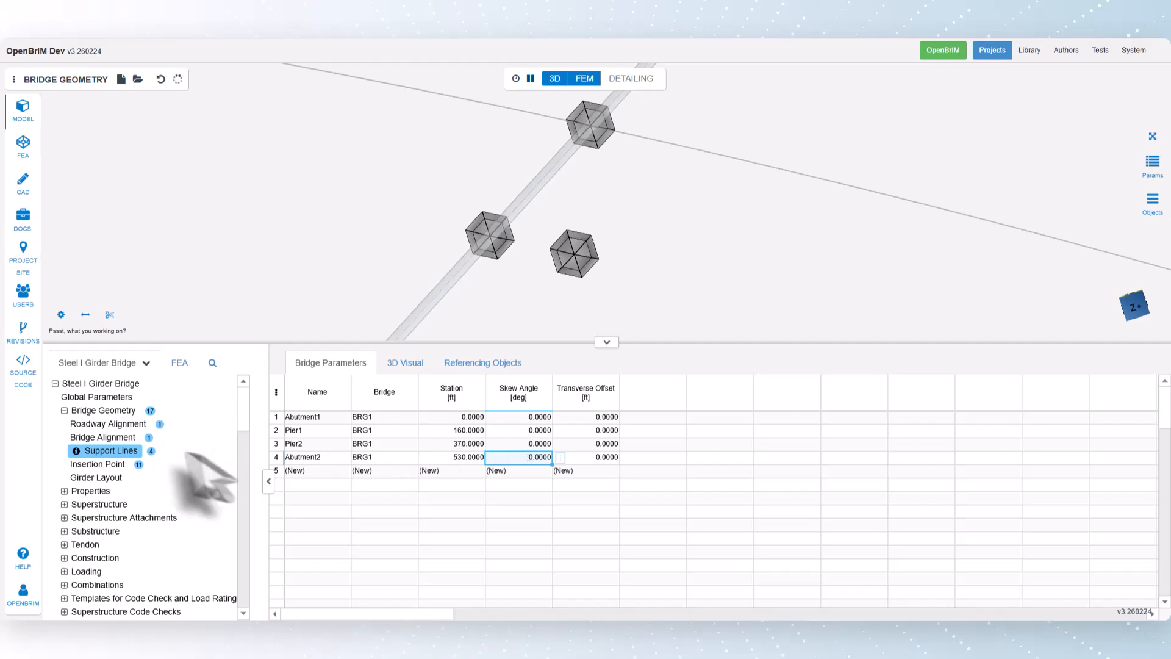
pyautogui.click(101, 465)
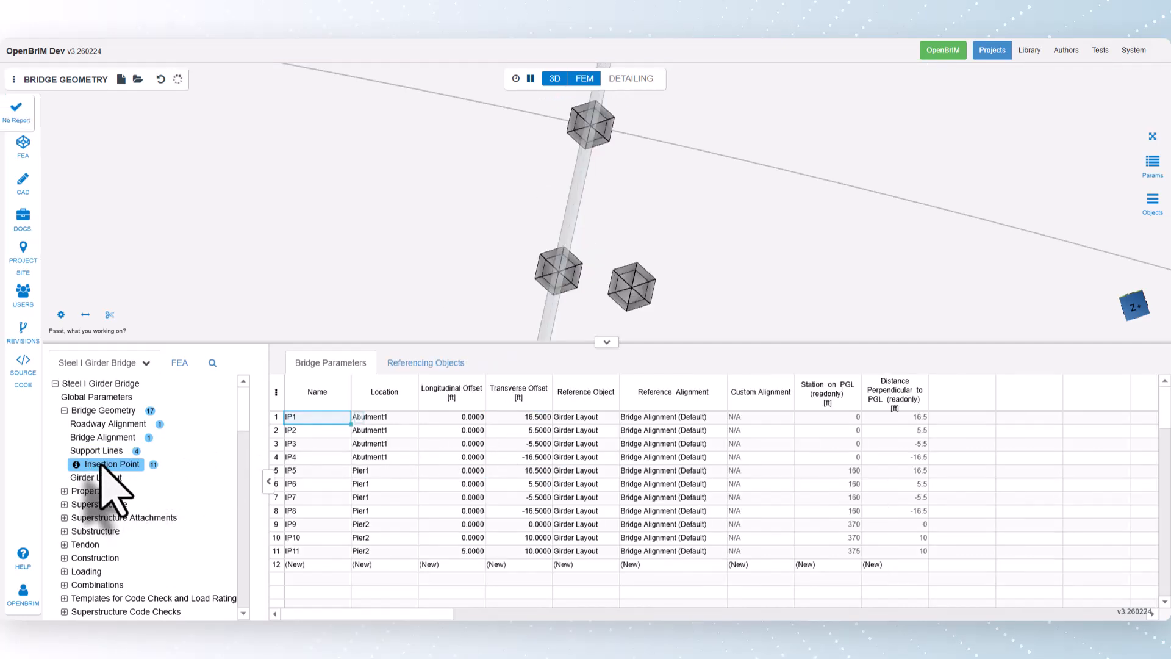
# Step: Reset the third Pier2 insertion point's longitudinal offset to 0 and paste transverse offsets 16.5, 5.5, -5.5 and -16.5 ft for Pier2
pyautogui.click(467, 552)
pyautogui.write('0')
pyautogui.press('Return')
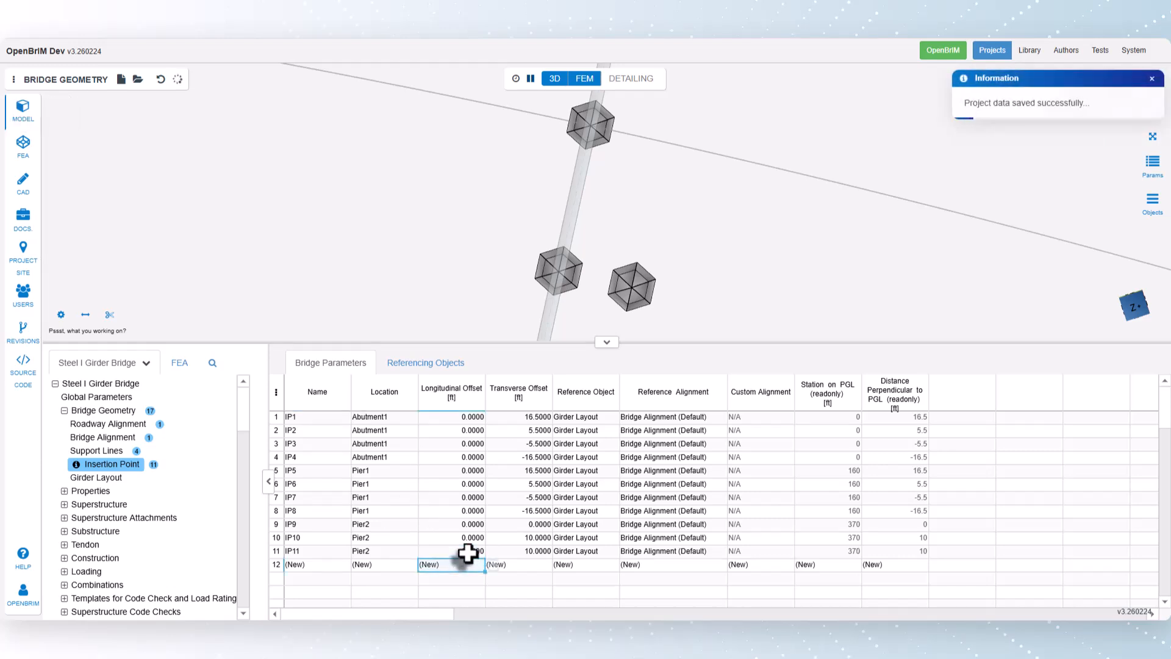
pyautogui.click(530, 524)
pyautogui.rightClick(531, 524)
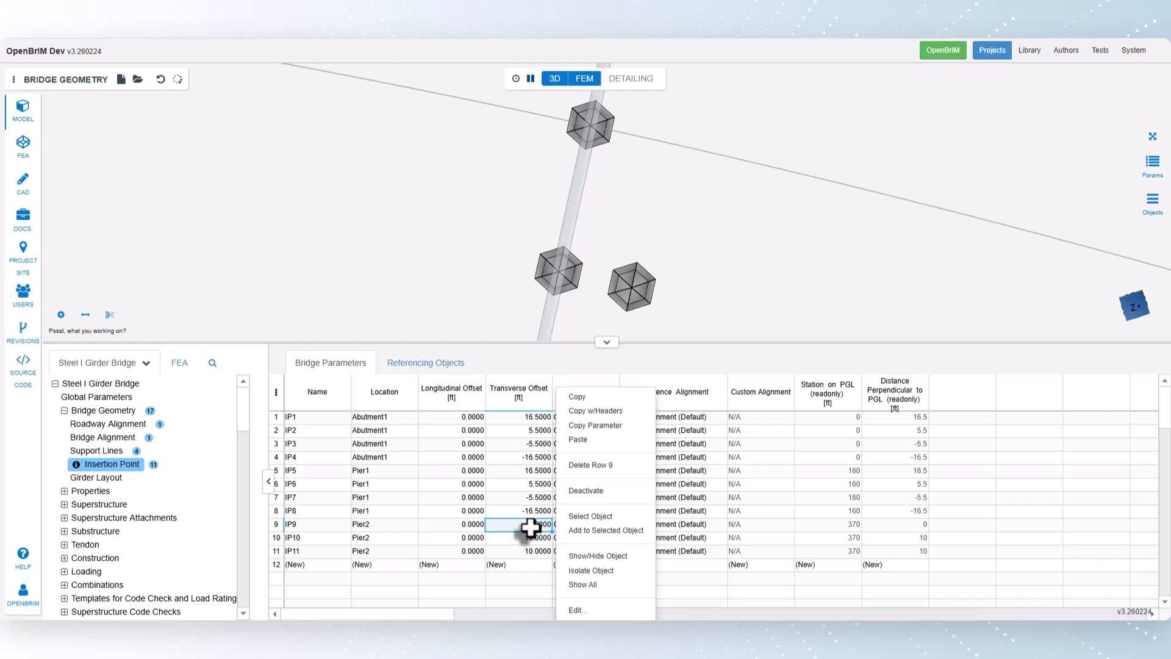
pyautogui.click(590, 435)
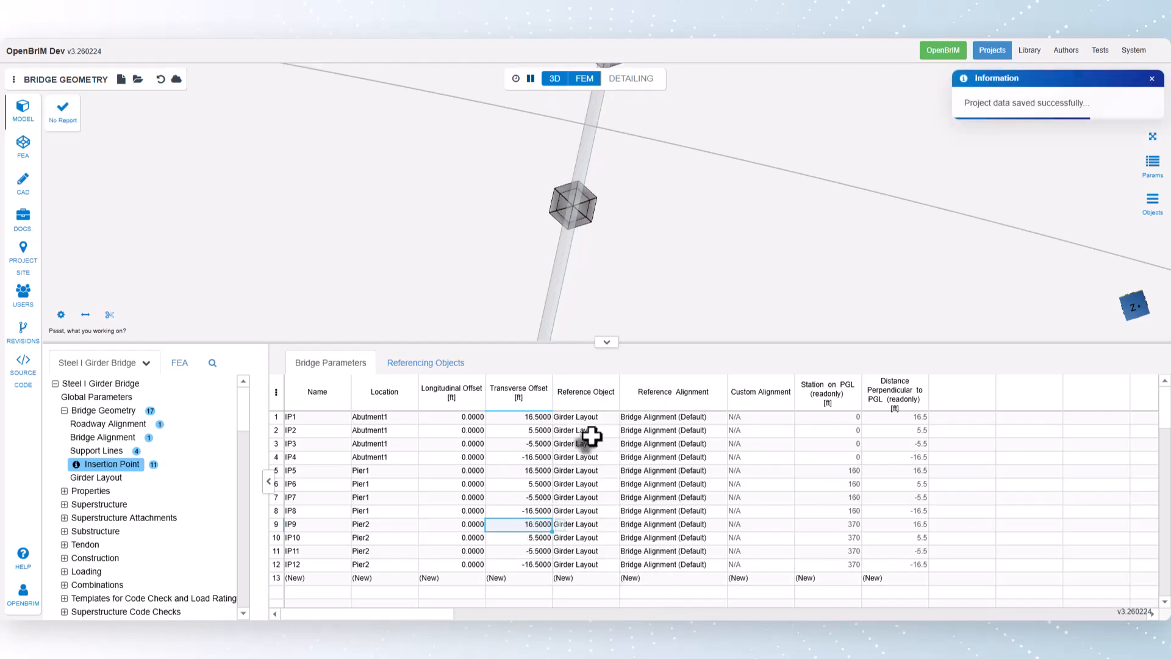
pyautogui.click(1153, 141)
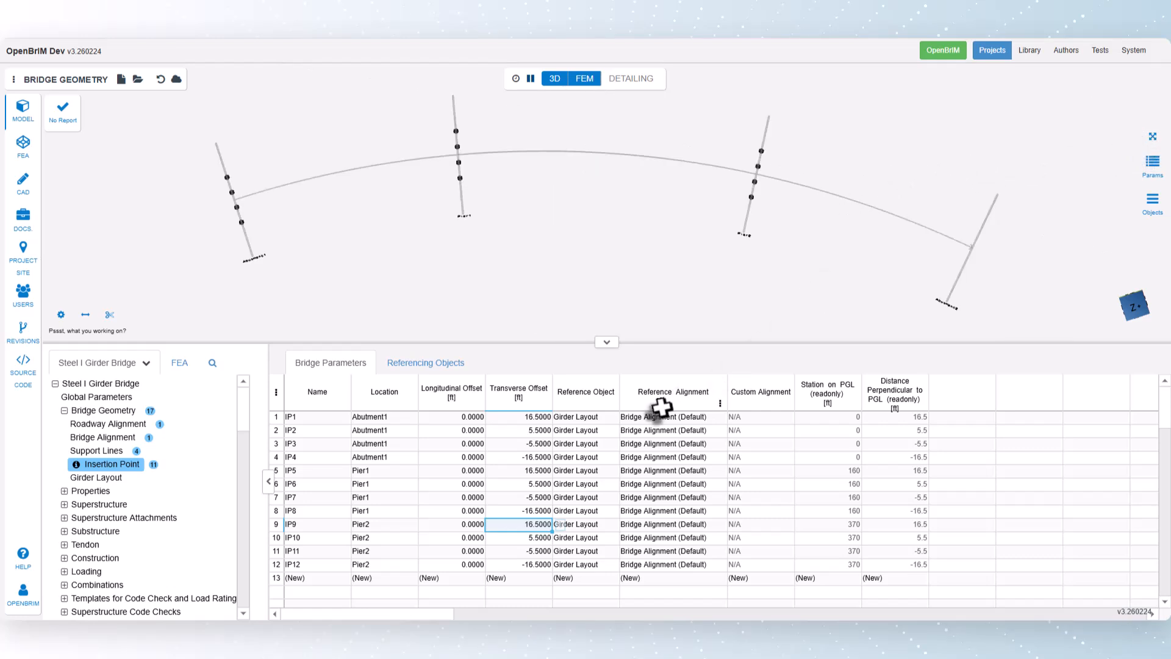
# Step: Add insertion points at Abutment2 and paste transverse offsets 16.5, 5.5, -5.5 and -16.5 ft for them
pyautogui.click(366, 577)
pyautogui.click(427, 590)
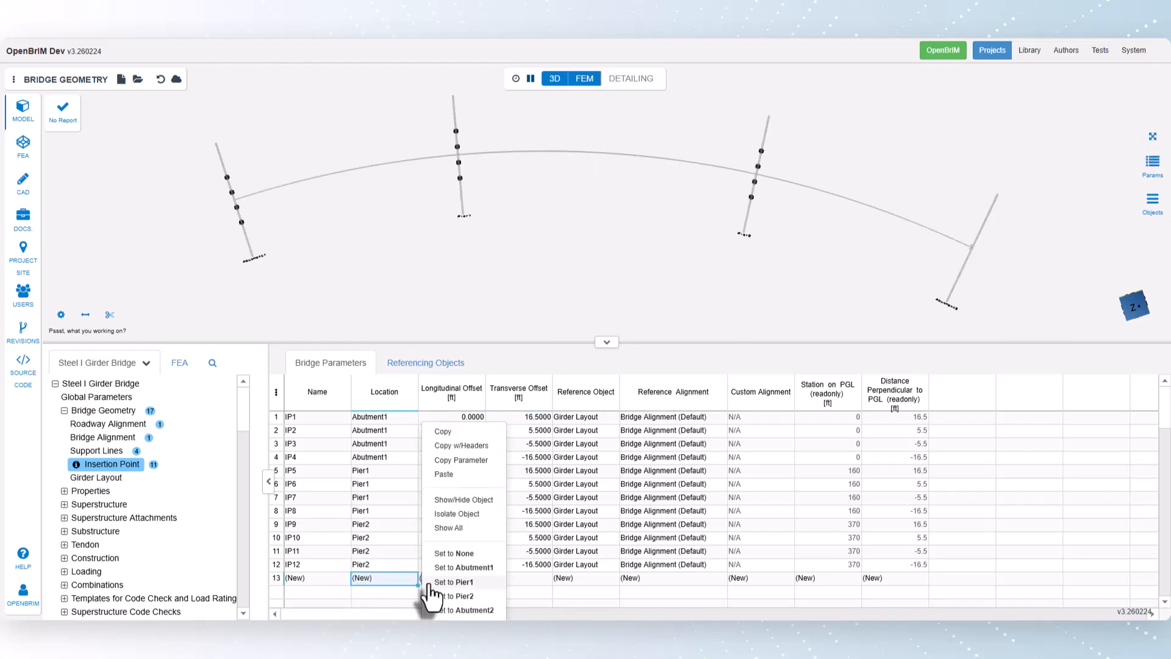
pyautogui.click(460, 611)
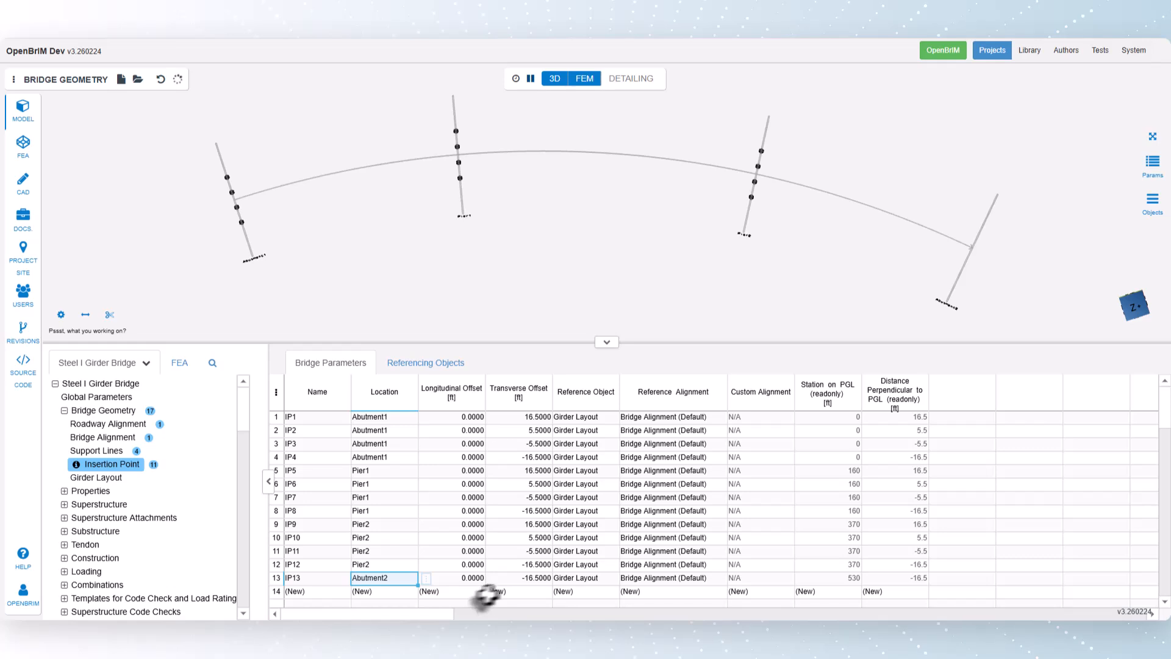
pyautogui.click(527, 579)
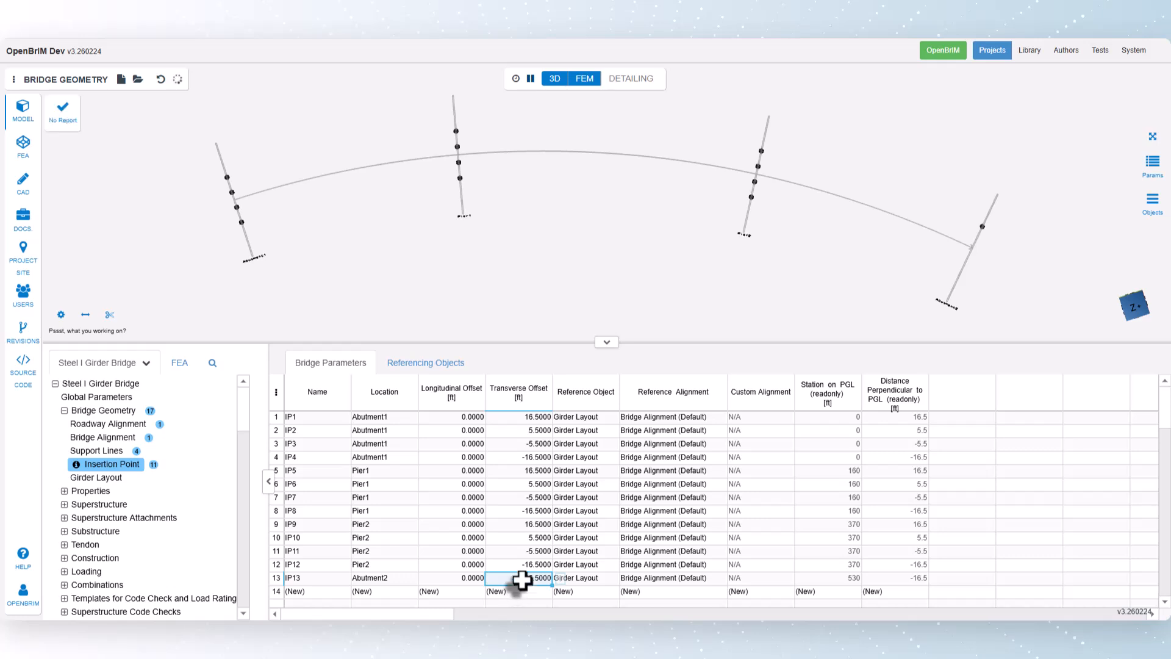
pyautogui.rightClick(526, 580)
pyautogui.click(576, 440)
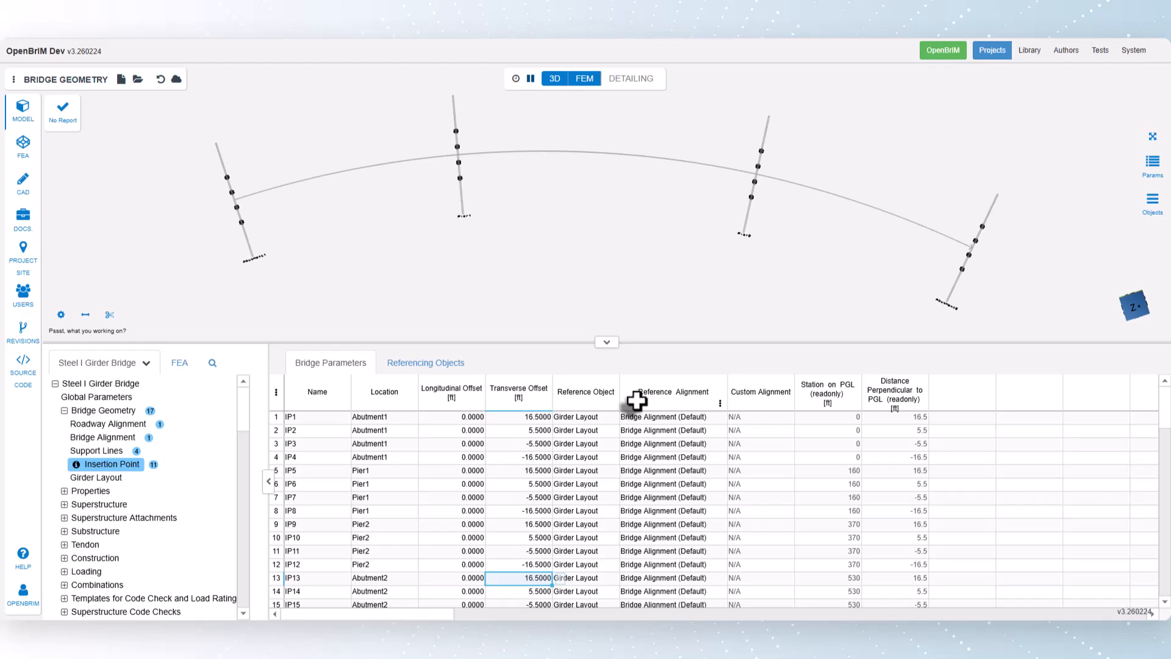
pyautogui.click(665, 417)
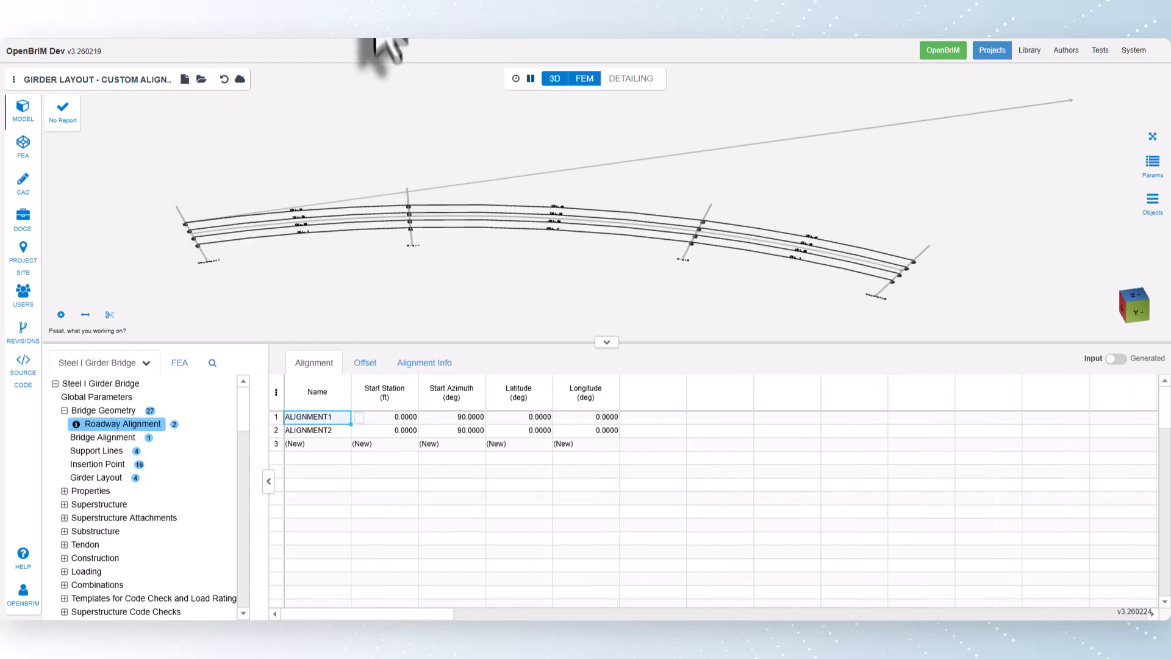
# Step: In the custom alignment girder layout project, set Abutment1 insertion point IP4 to Custom Alignment referencing ALIGNMENT2
pyautogui.click(112, 464)
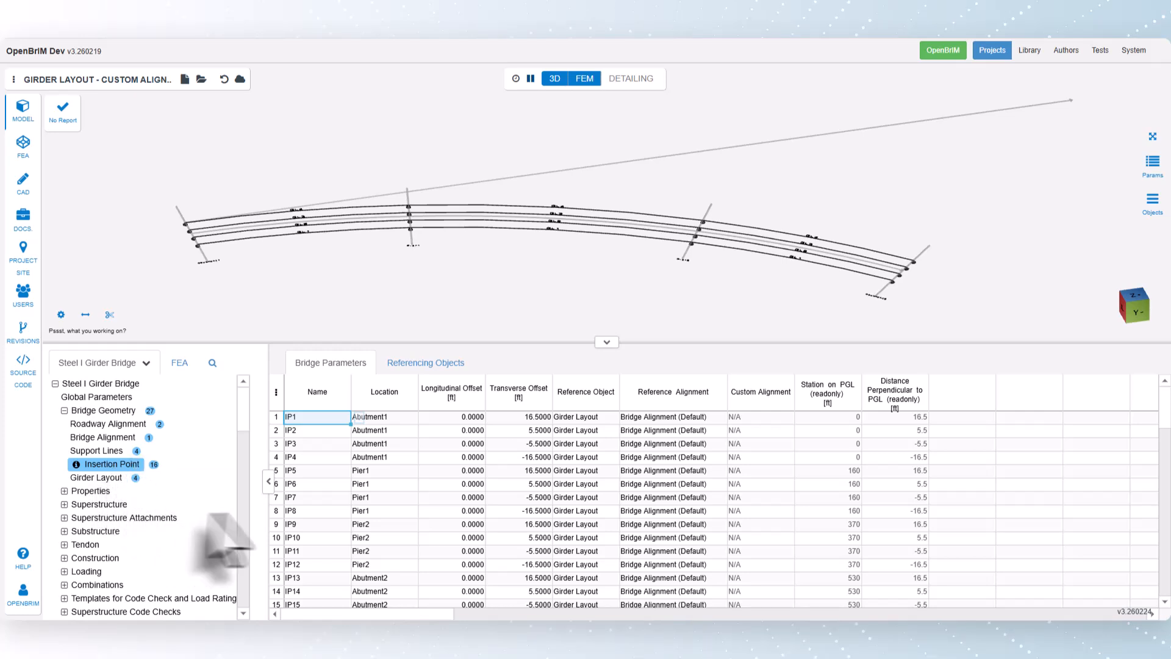
pyautogui.rightClick(725, 457)
pyautogui.click(763, 610)
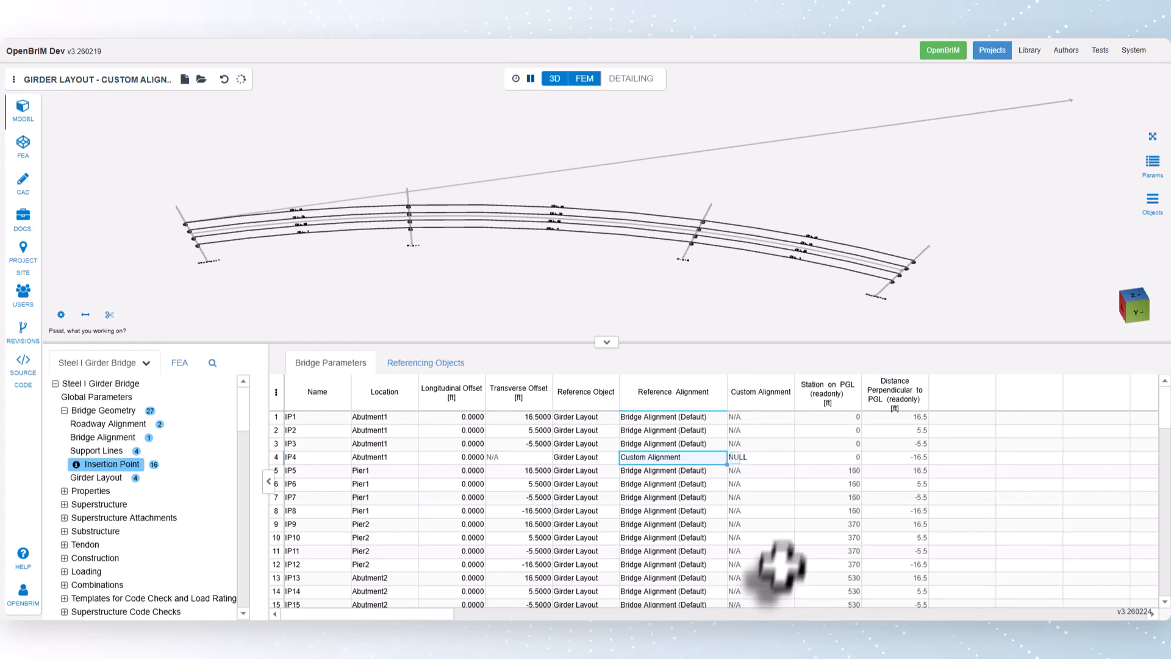
pyautogui.click(780, 462)
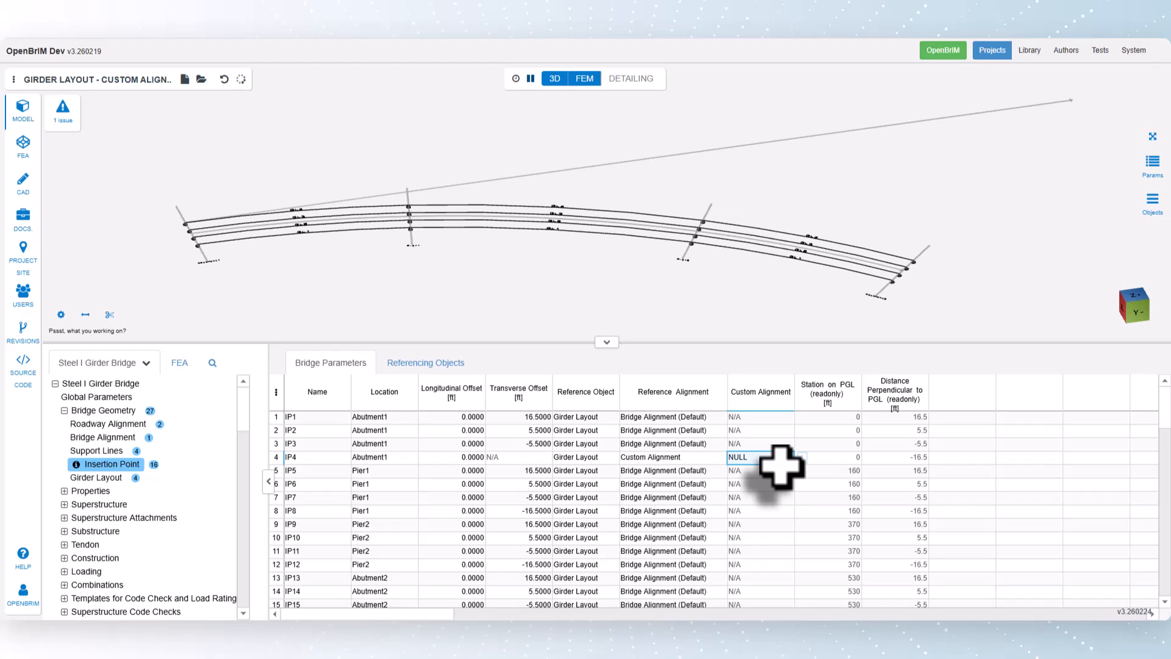
pyautogui.rightClick(806, 463)
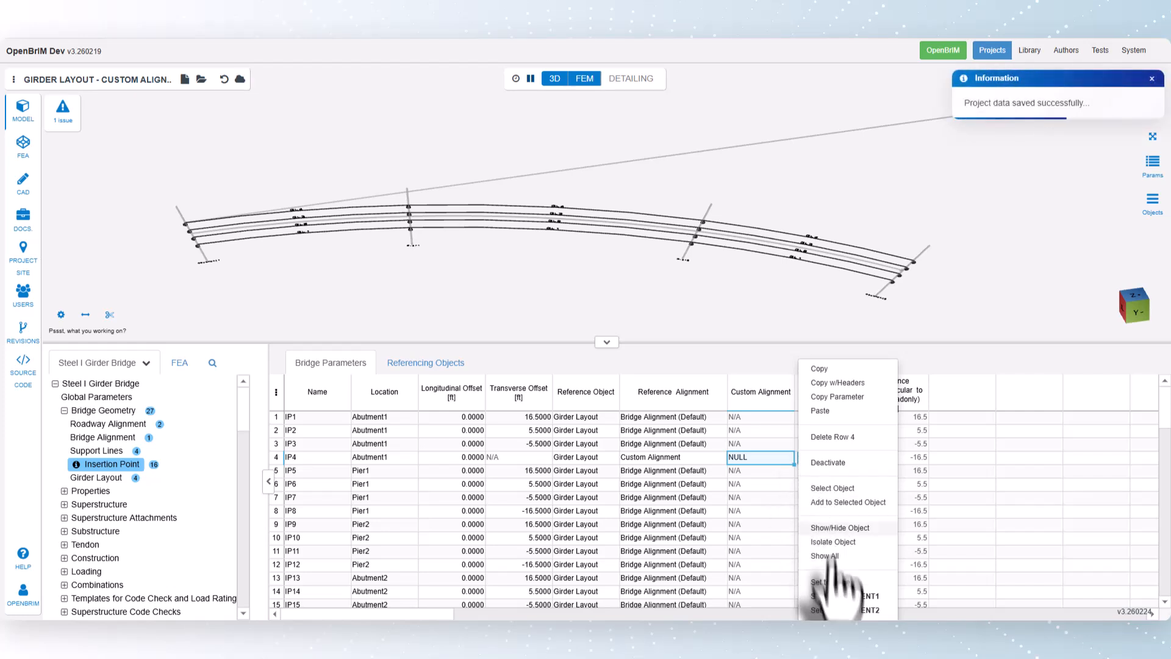
pyautogui.click(842, 610)
# Step: Set Pier1 insertion point IP8 to Custom Alignment referencing ALIGNMENT2
pyautogui.click(656, 511)
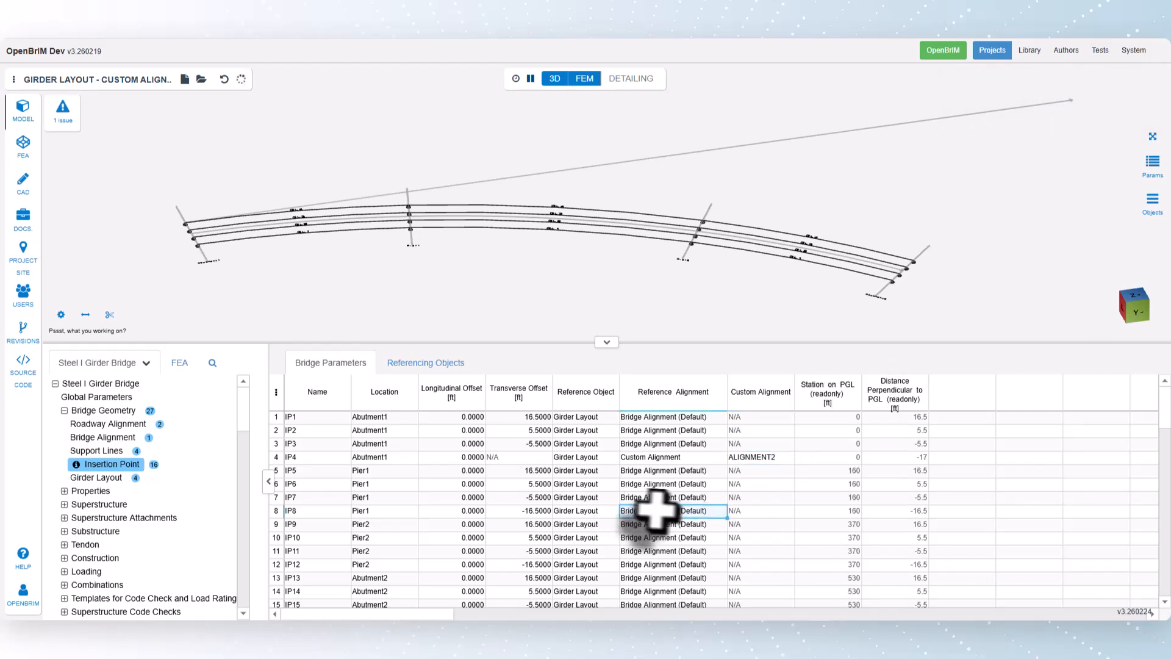
pyautogui.click(656, 511)
pyautogui.click(708, 580)
pyautogui.click(790, 513)
pyautogui.rightClick(793, 512)
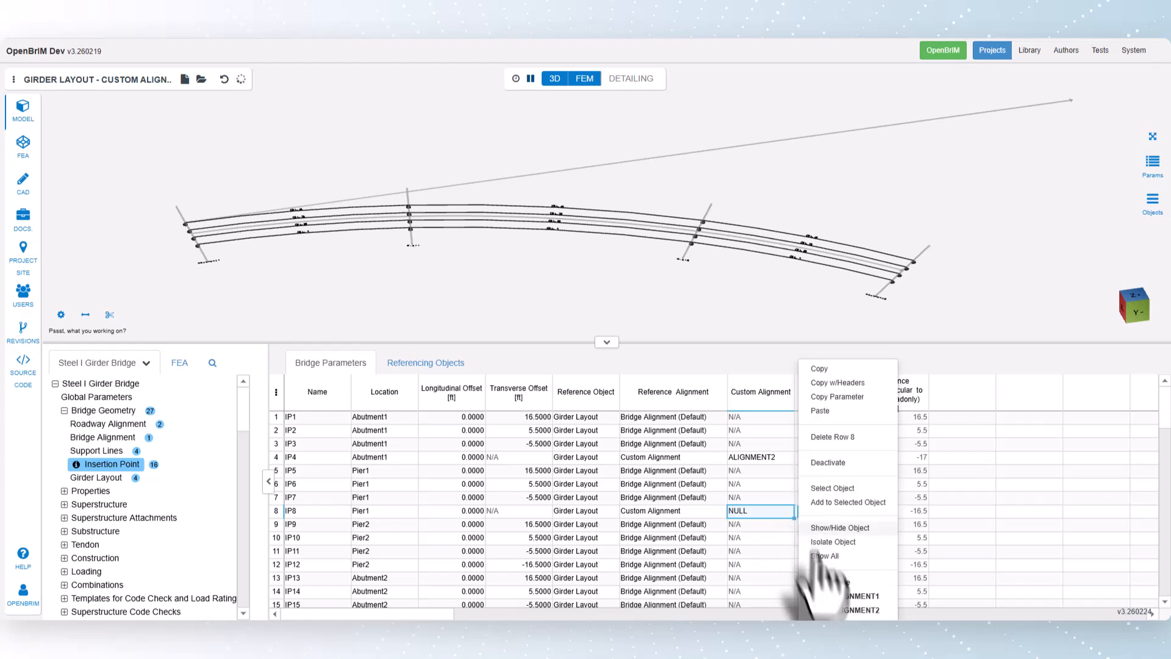
pyautogui.click(832, 608)
# Step: Set Pier2 insertion point IP12 to Custom Alignment referencing ALIGNMENT2
pyautogui.rightClick(713, 564)
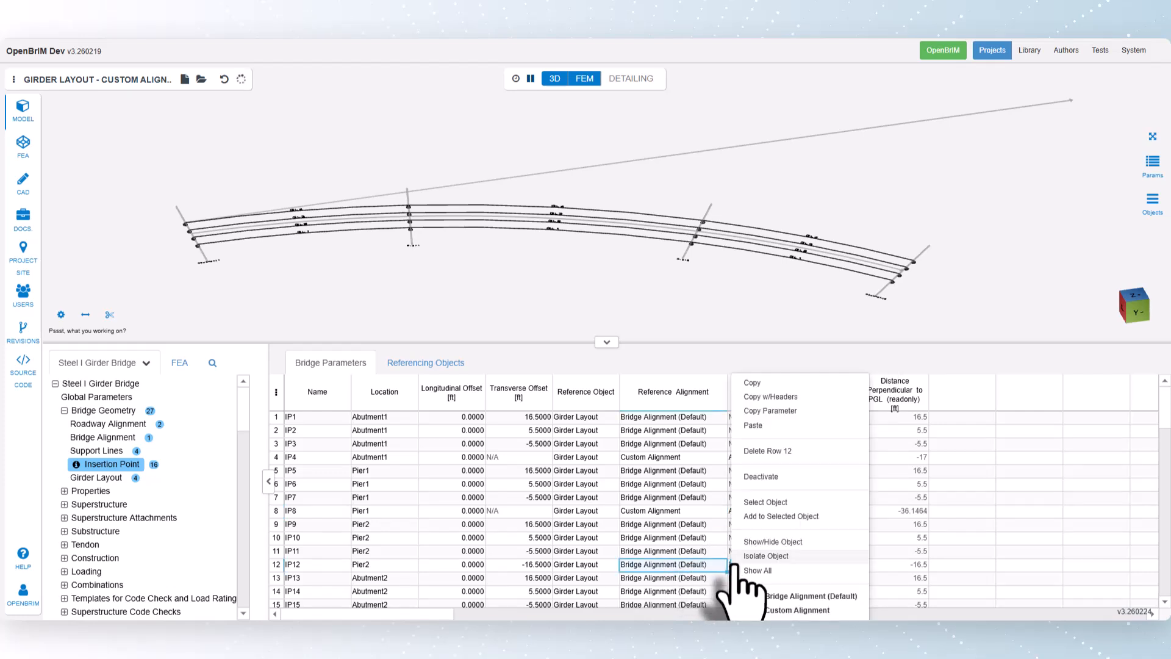
pyautogui.click(767, 610)
pyautogui.rightClick(779, 562)
pyautogui.click(823, 606)
# Step: Set Abutment2 insertion point IP16 to Custom Alignment referencing ALIGNMENT2 and inspect the resulting girder line in 3D
pyautogui.scroll(-2, 683, 555)
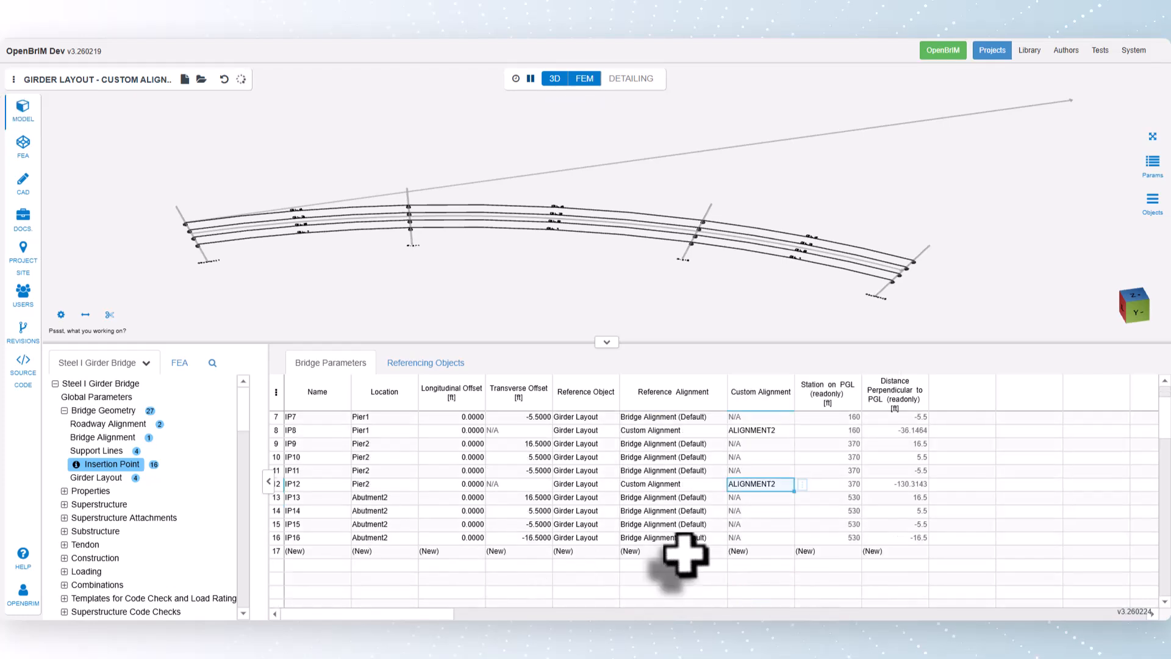
pyautogui.click(691, 539)
pyautogui.click(735, 539)
pyautogui.click(759, 610)
pyautogui.click(761, 540)
pyautogui.click(802, 538)
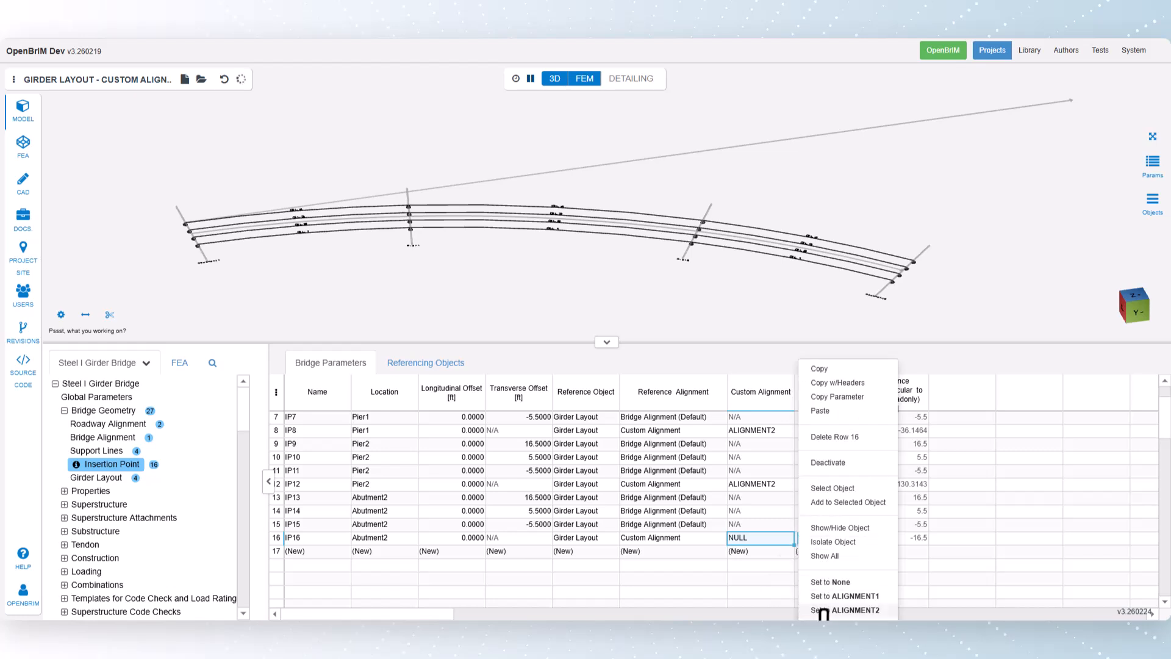
pyautogui.click(825, 610)
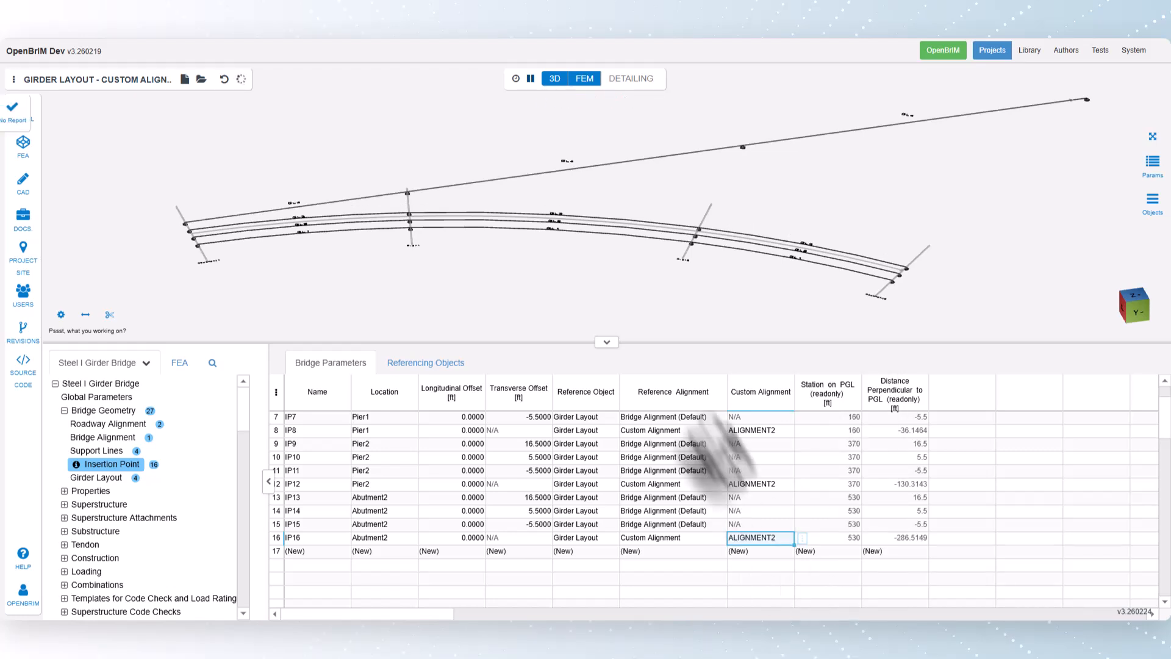
pyautogui.moveTo(611, 267); pyautogui.dragTo(586, 301)
pyautogui.scroll(-4, 462, 214)
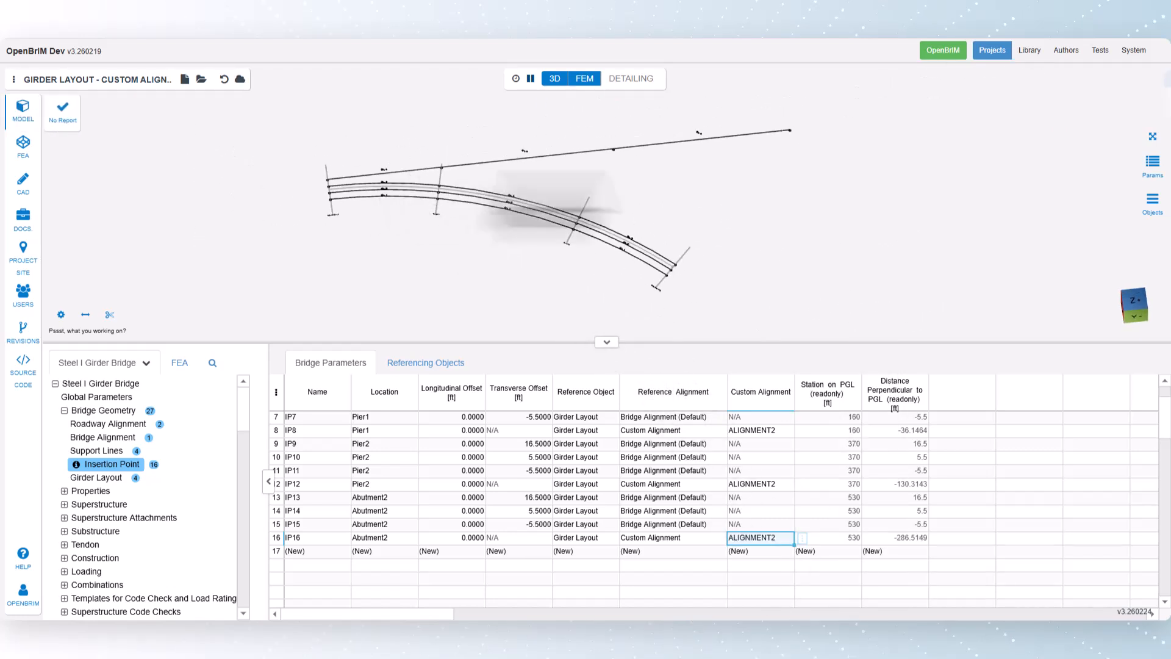
pyautogui.scroll(1, 791, 141)
pyautogui.scroll(-3, 792, 141)
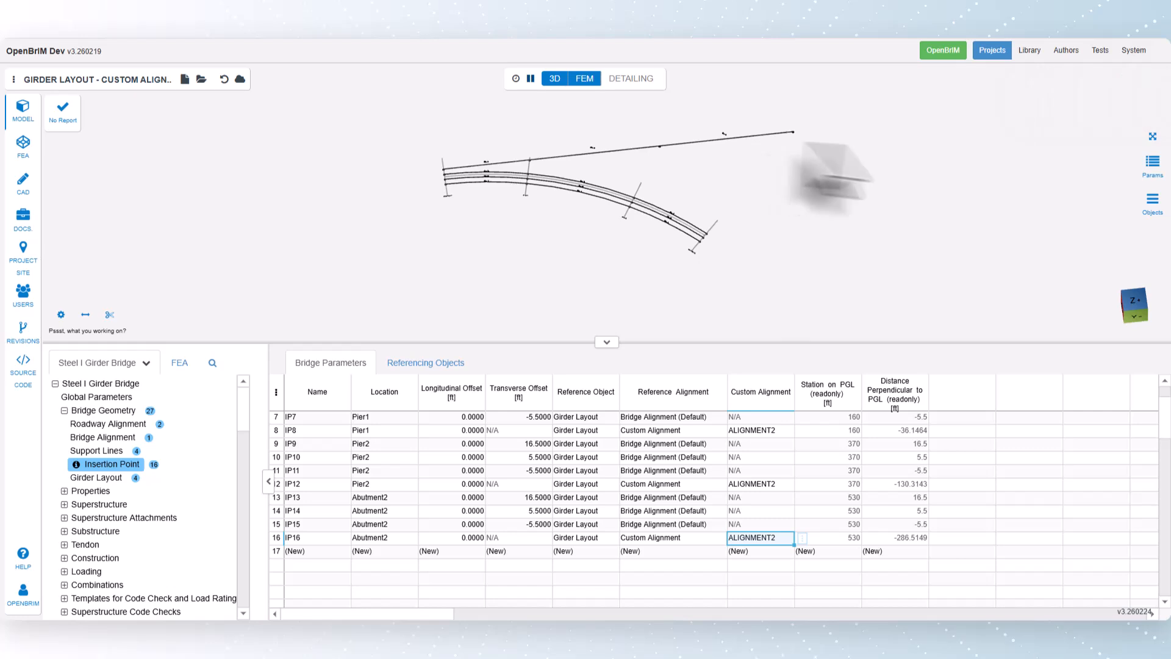
pyautogui.click(1153, 136)
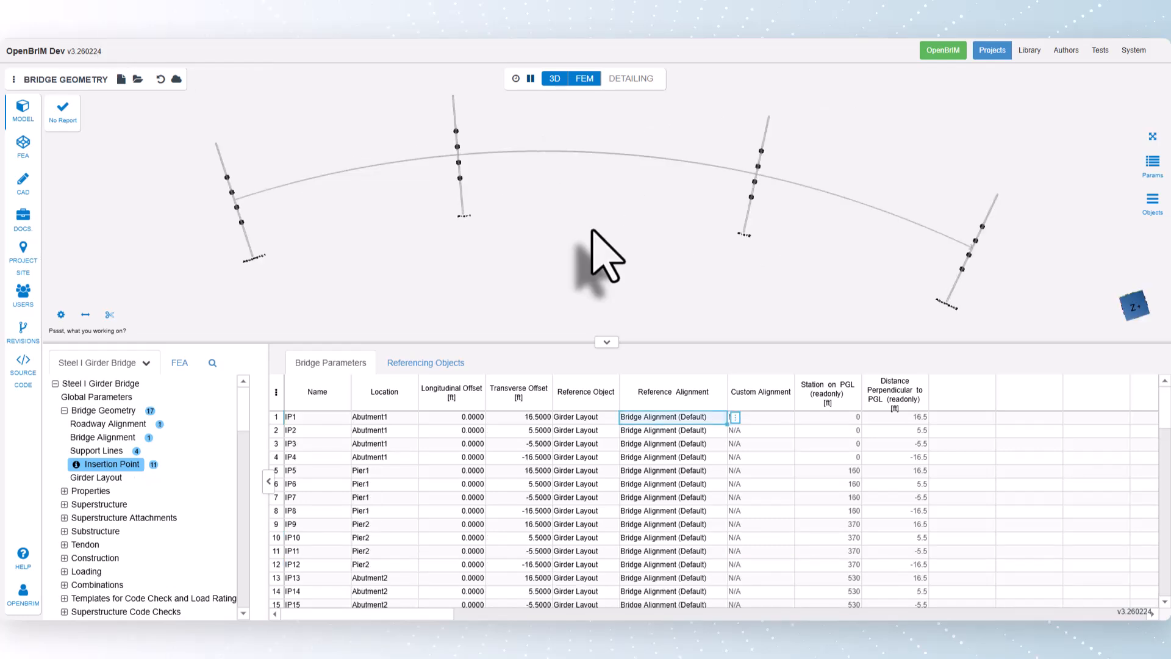
# Step: In the Bridge Geometry project, start a new girder layout, picking insertion points IP1 at Abutment1 and IP5 at Pier1 as supports
pyautogui.click(110, 478)
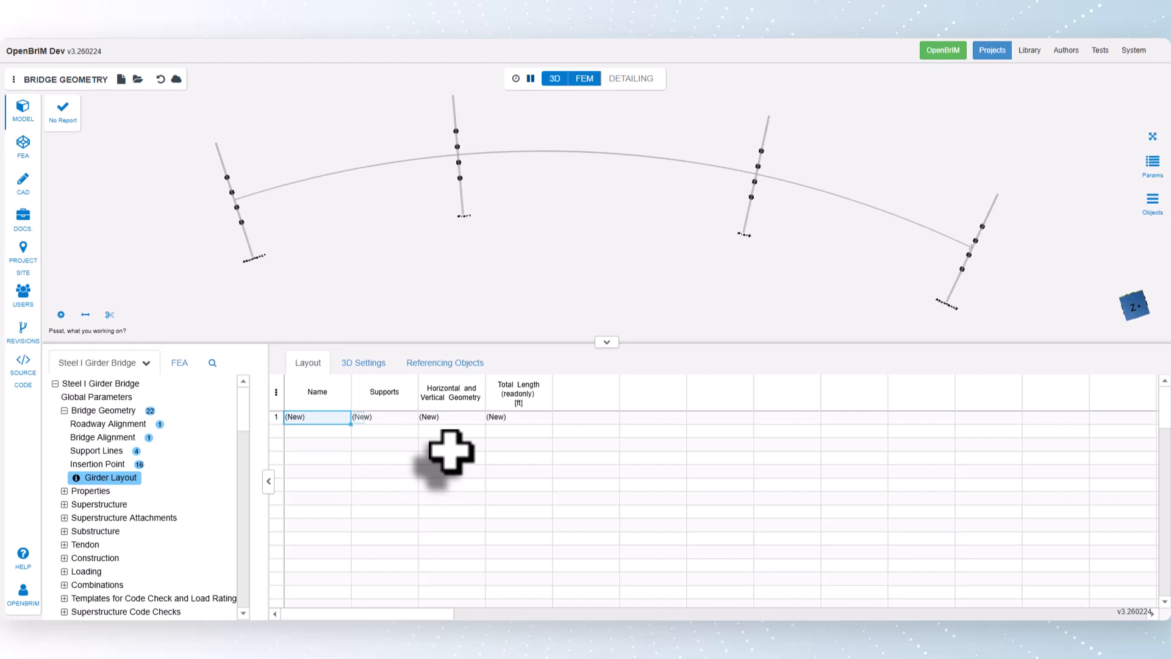
pyautogui.click(390, 417)
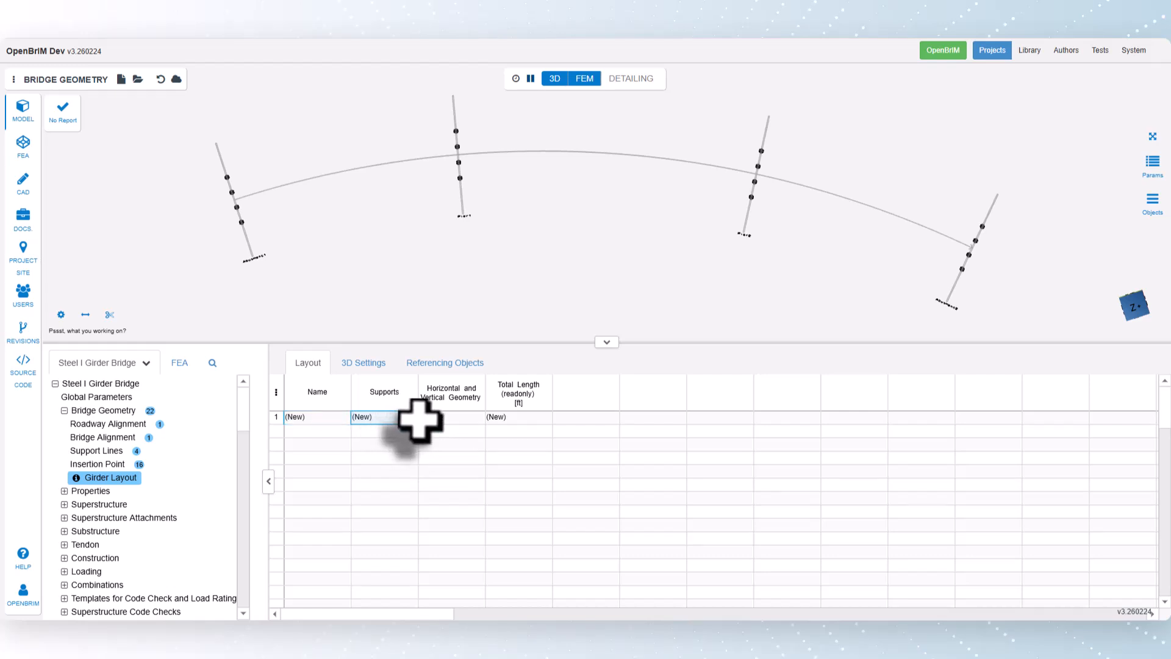
pyautogui.click(426, 417)
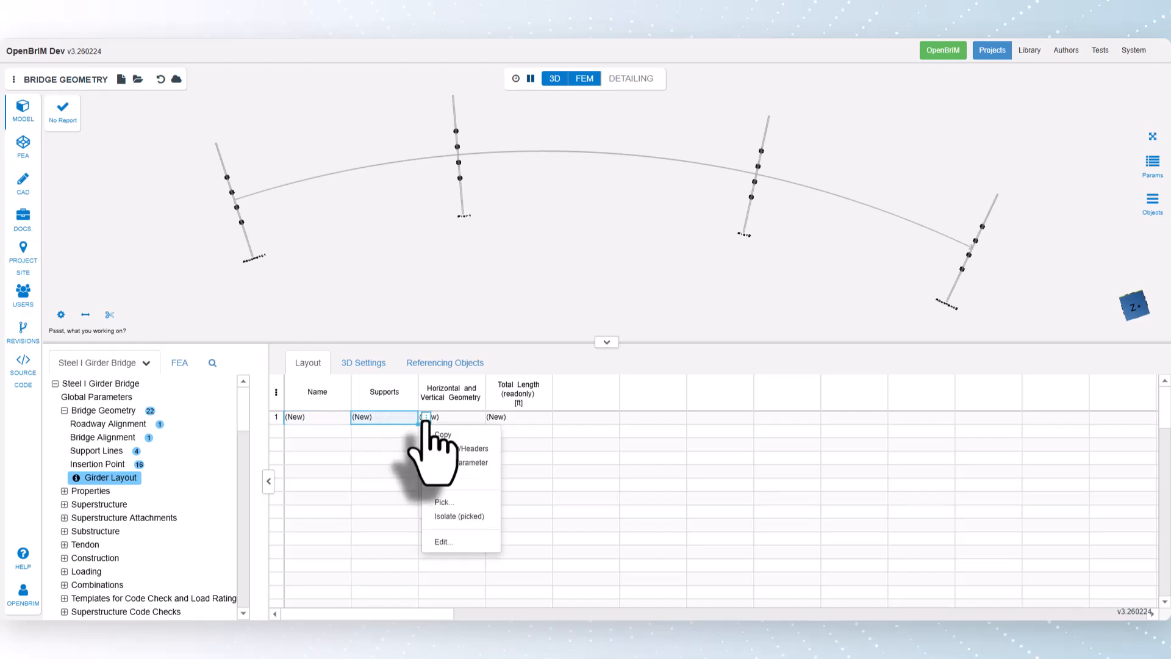
pyautogui.click(443, 502)
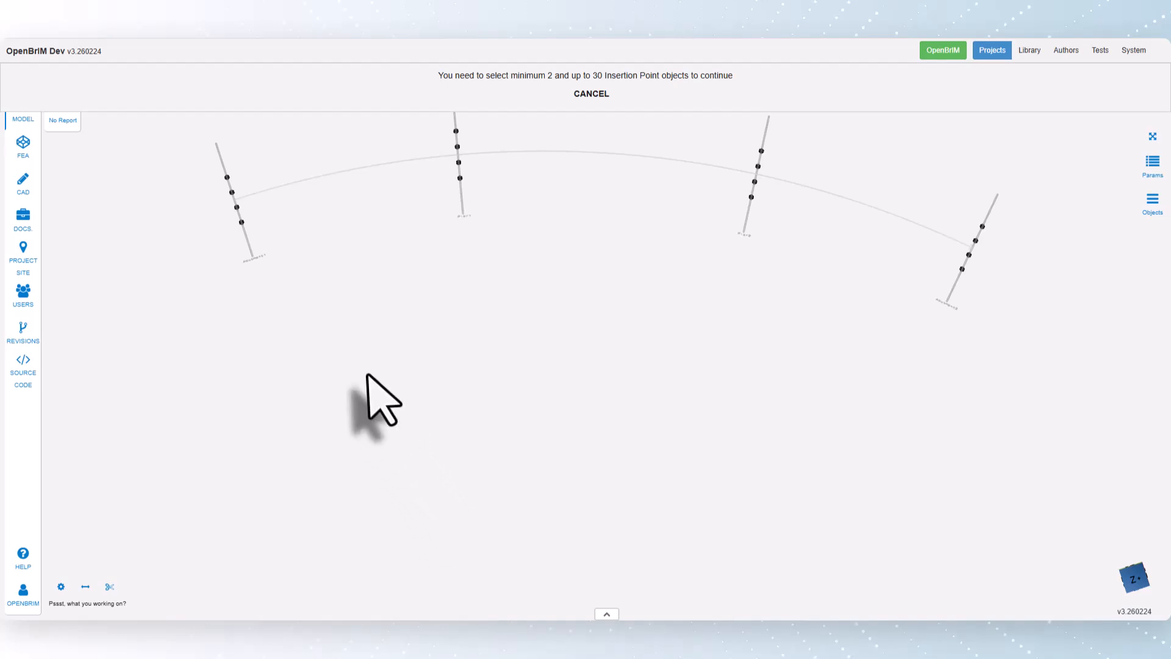
pyautogui.scroll(10, 261, 314)
pyautogui.click(252, 271)
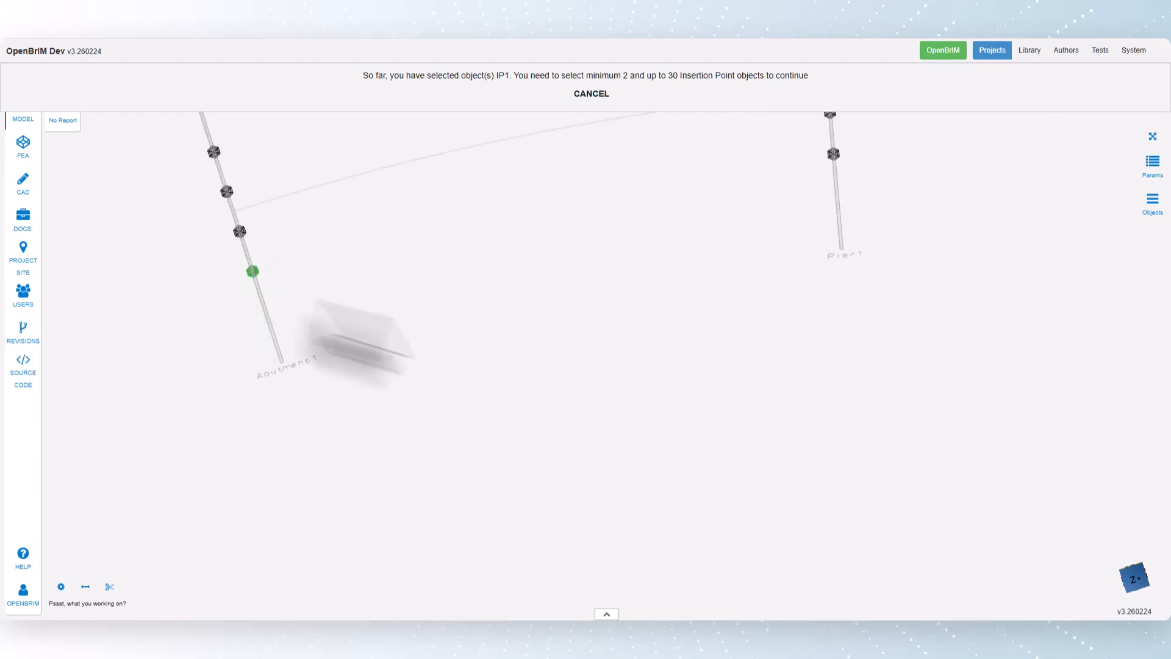
pyautogui.scroll(-5, 327, 411)
pyautogui.click(593, 209)
# Step: Pick IP9 at Pier2 and IP13 at Abutment2 as the remaining supports and complete the girder layout
pyautogui.scroll(-3, 926, 405)
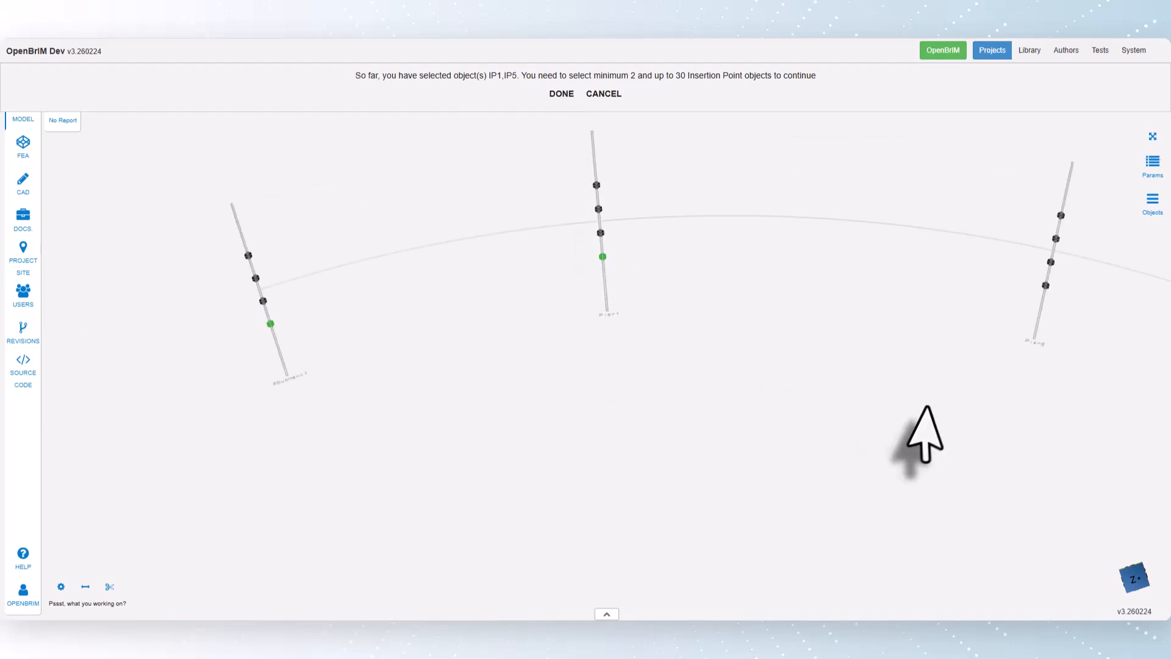
pyautogui.moveTo(926, 408); pyautogui.dragTo(767, 324, button='right')
pyautogui.click(732, 278)
pyautogui.moveTo(816, 366); pyautogui.dragTo(586, 341, button='right')
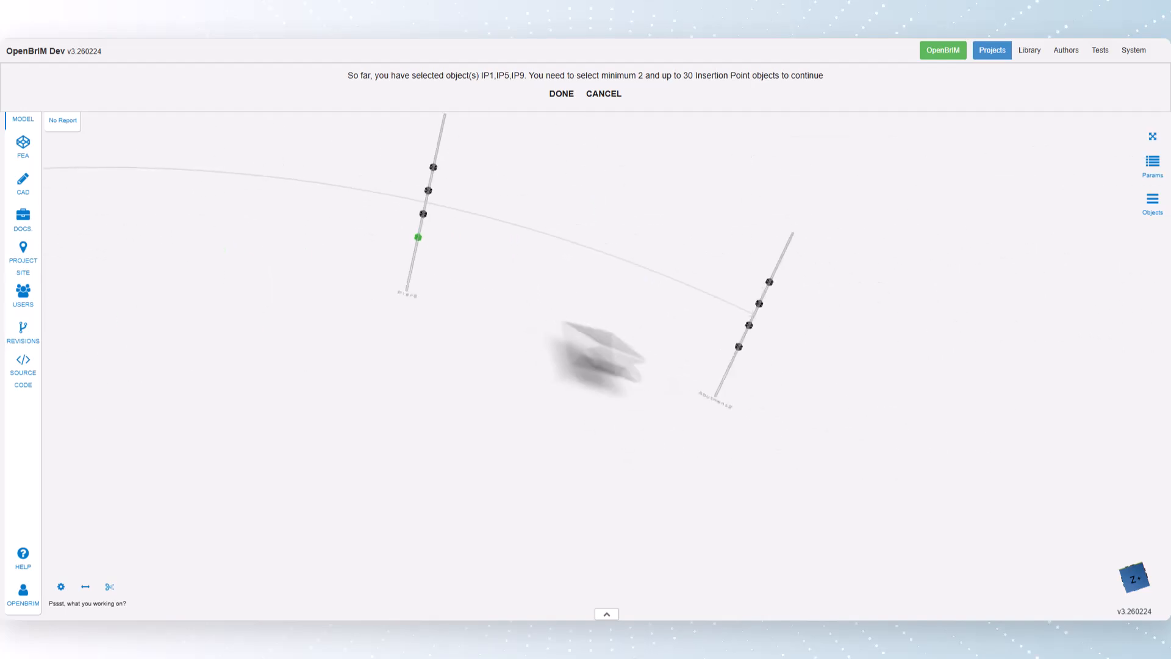
pyautogui.scroll(3, 741, 343)
pyautogui.click(744, 343)
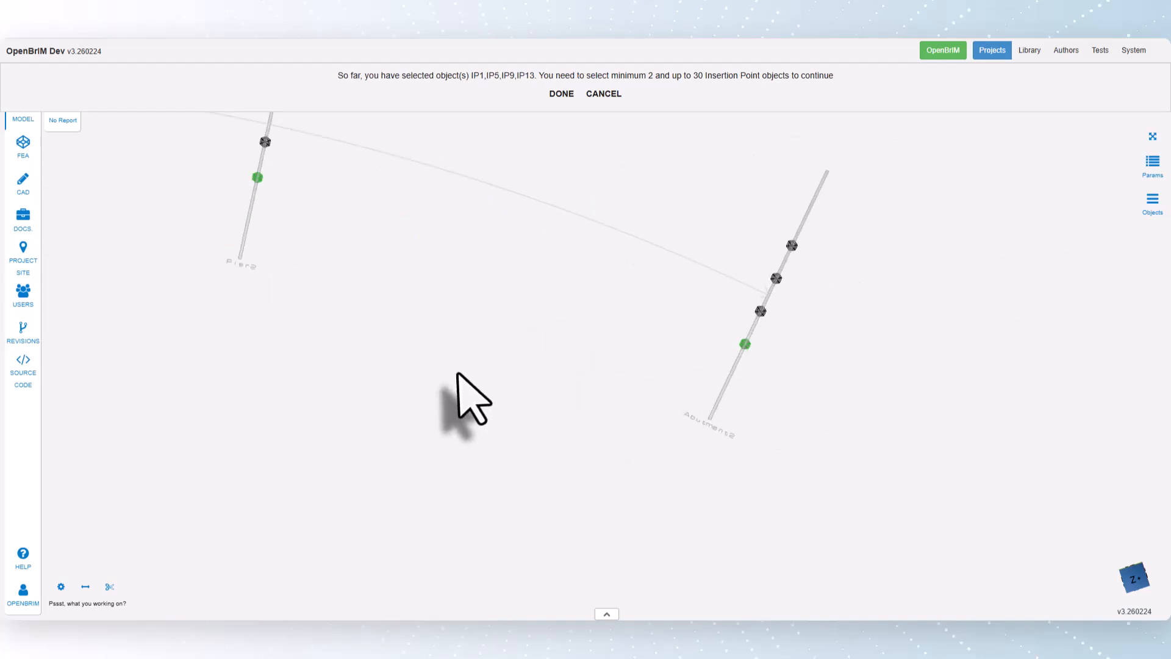
pyautogui.click(561, 93)
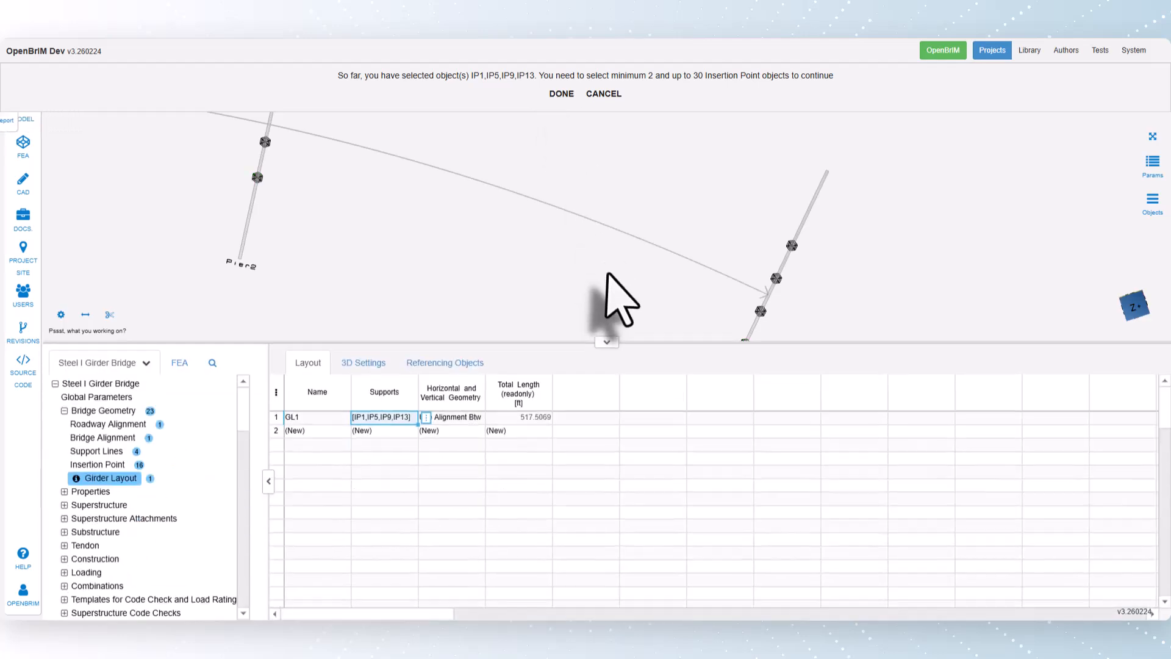
pyautogui.click(1153, 137)
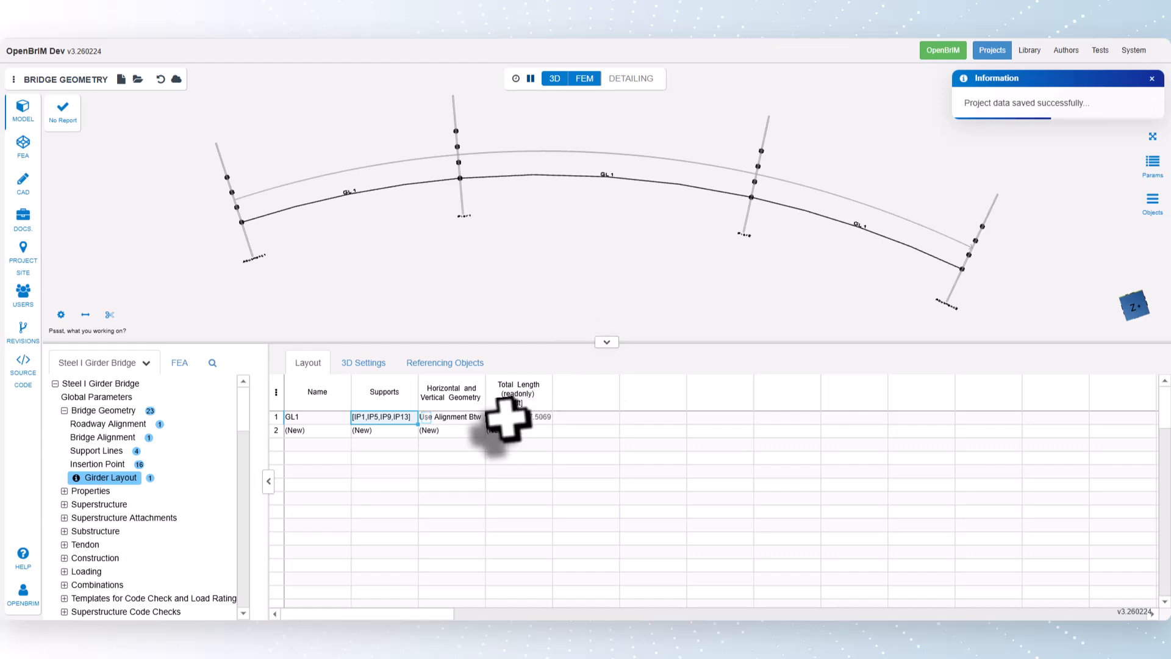
# Step: Set the girder layout's horizontal and vertical geometry to Linear Btw Insertion Points
pyautogui.click(474, 417)
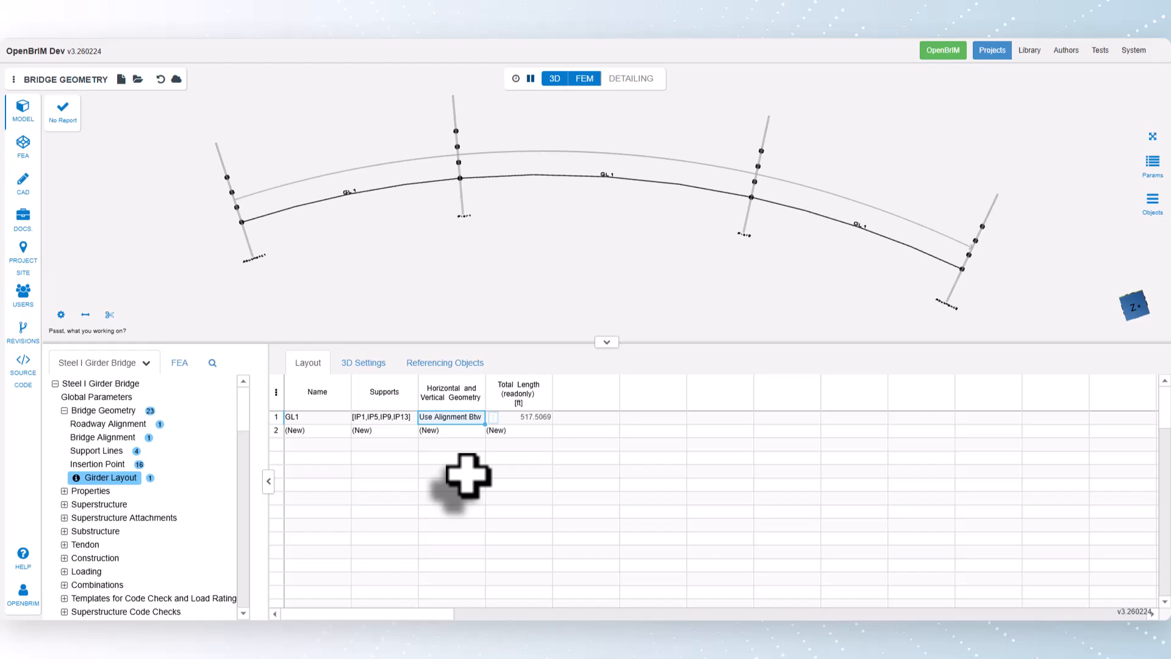
pyautogui.rightClick(494, 422)
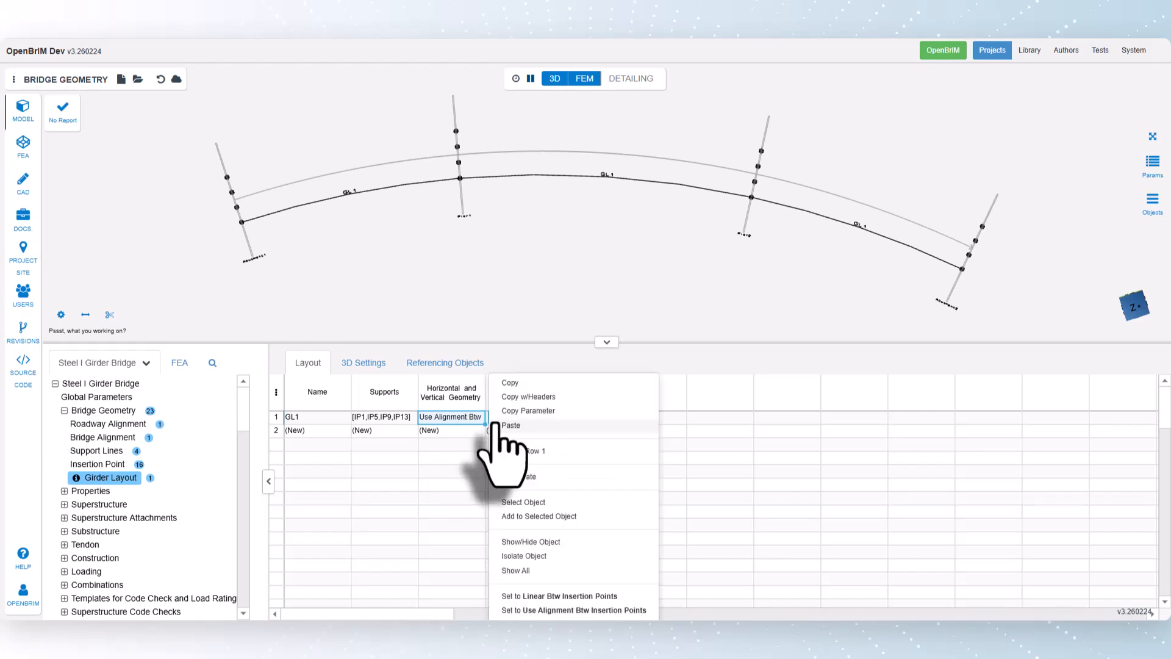
pyautogui.click(573, 596)
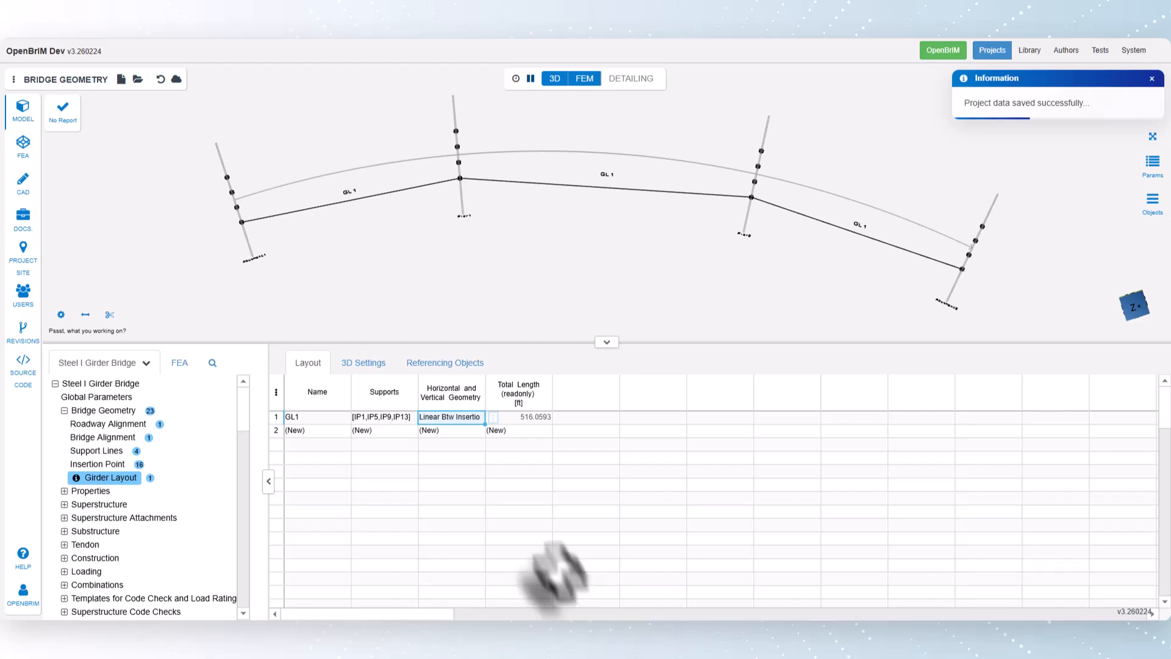
# Step: Set the first girder layout's horizontal and vertical geometry to Use Alignment Btw Insertion Points
pyautogui.click(493, 417)
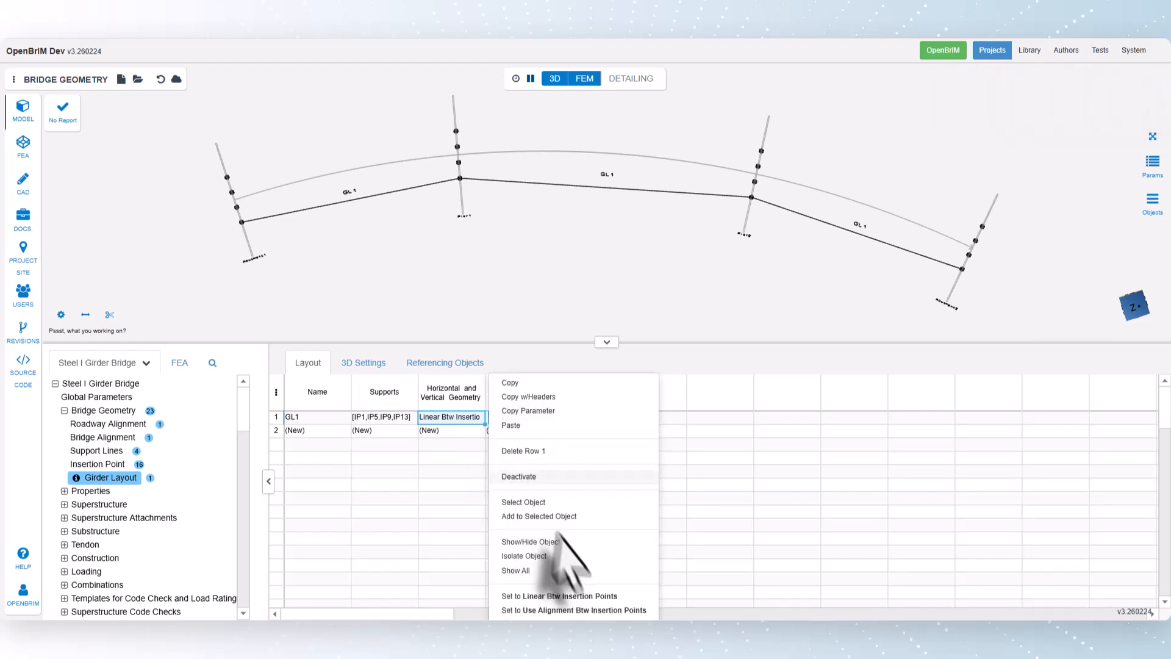
pyautogui.click(579, 610)
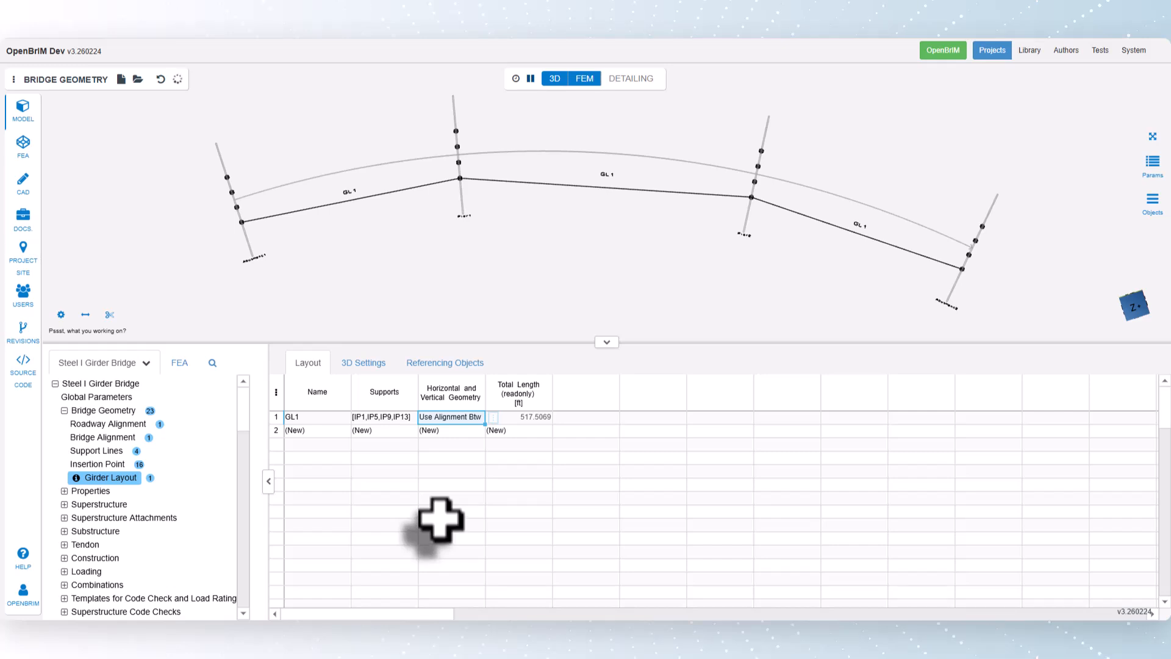
# Step: Create a second girder layout supported at insertion points IP2, IP6, IP10 and IP14, from Abutment1 to Abutment2
pyautogui.click(390, 430)
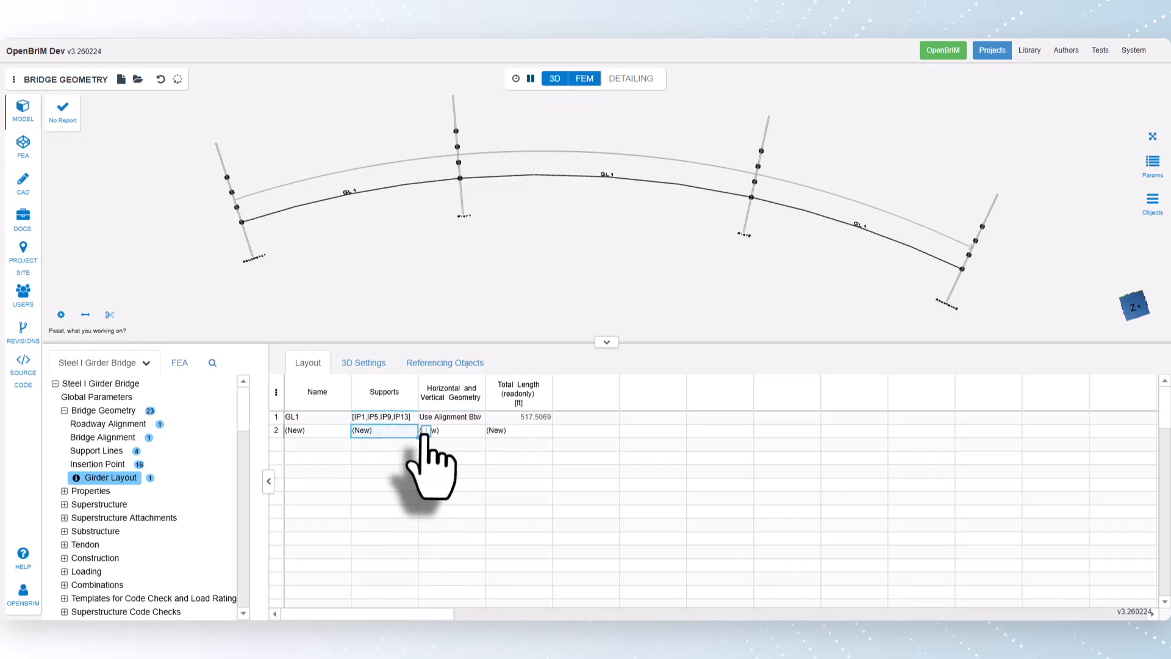
pyautogui.click(425, 431)
pyautogui.click(454, 517)
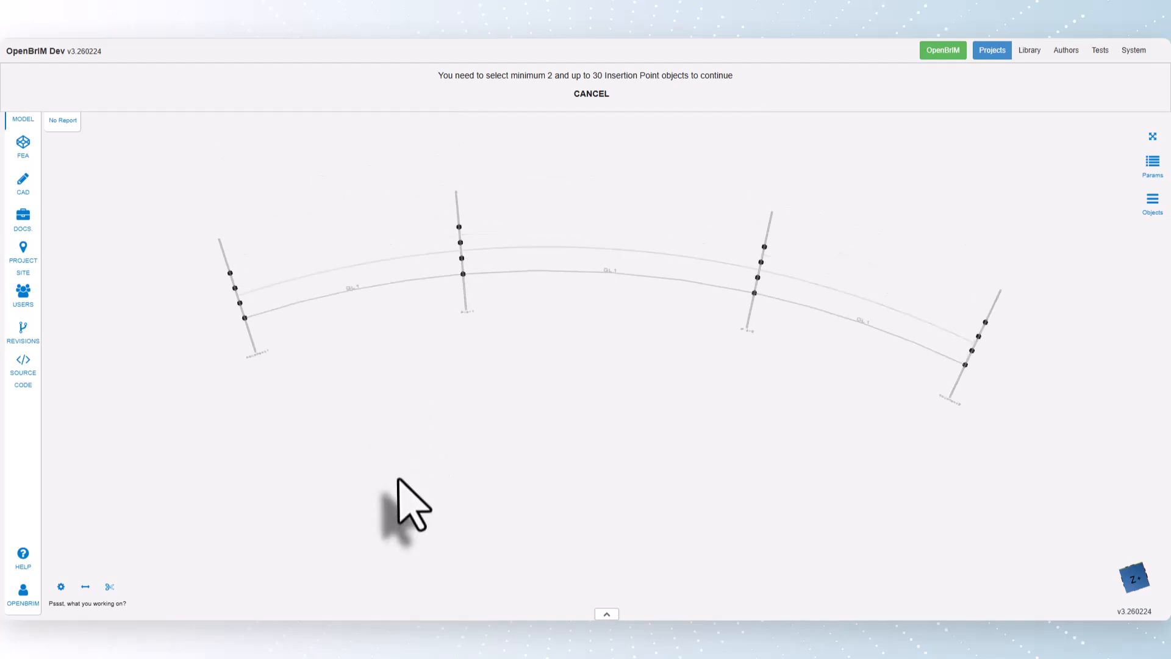
pyautogui.scroll(5, 240, 323)
pyautogui.click(223, 302)
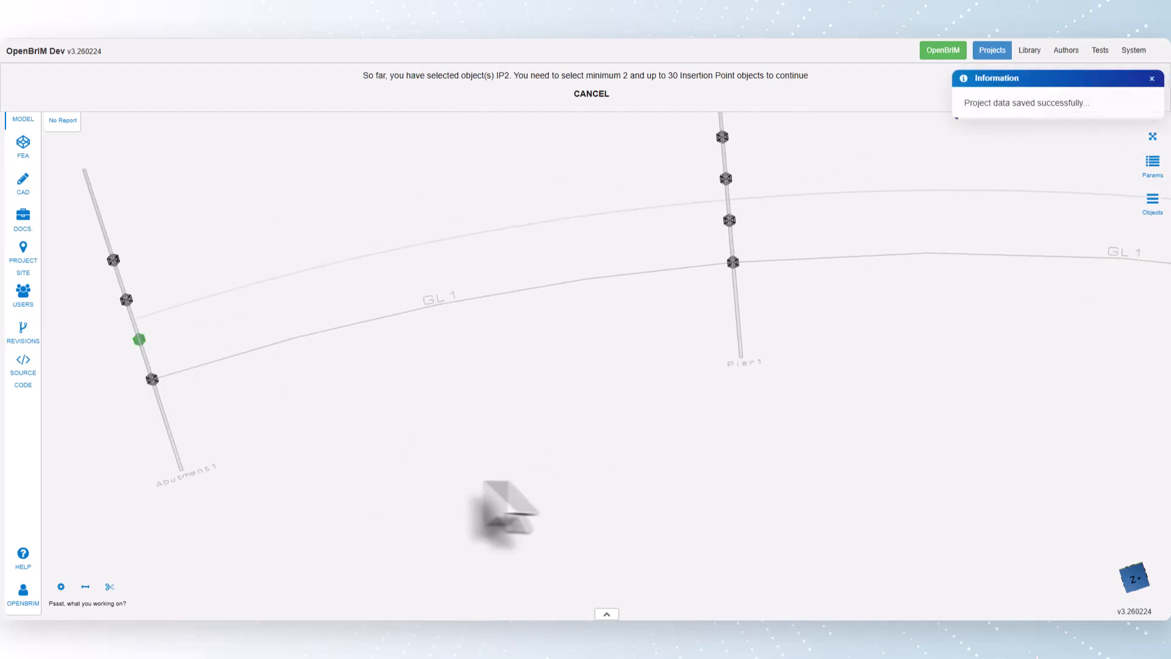
pyautogui.click(617, 240)
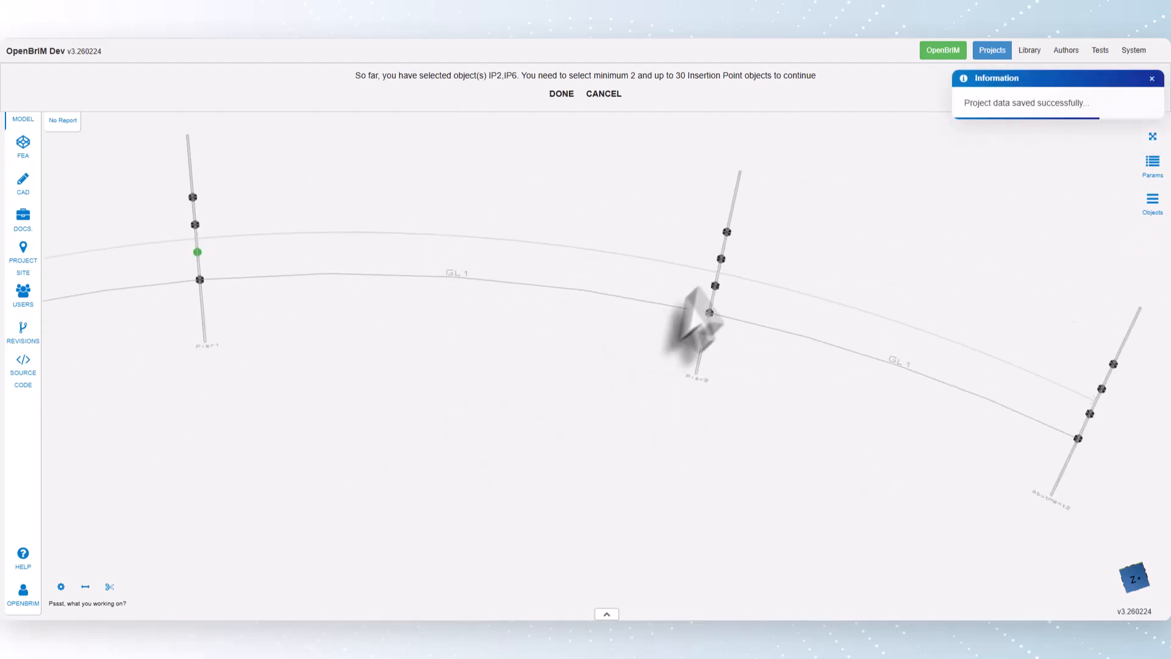
pyautogui.click(715, 286)
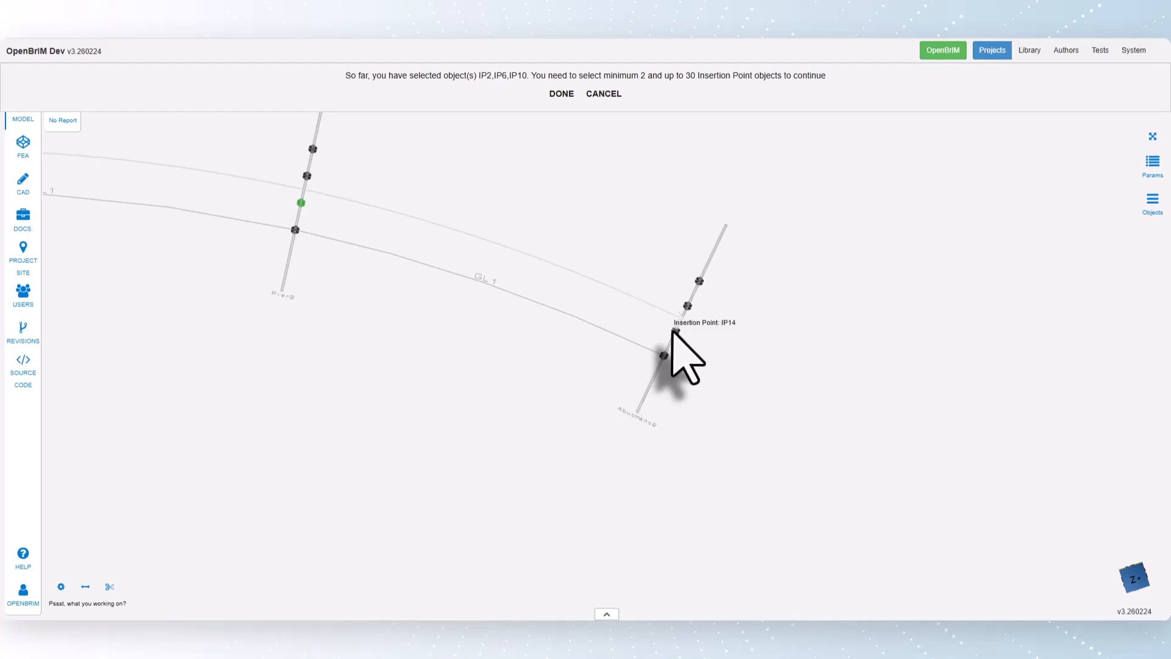
pyautogui.click(675, 330)
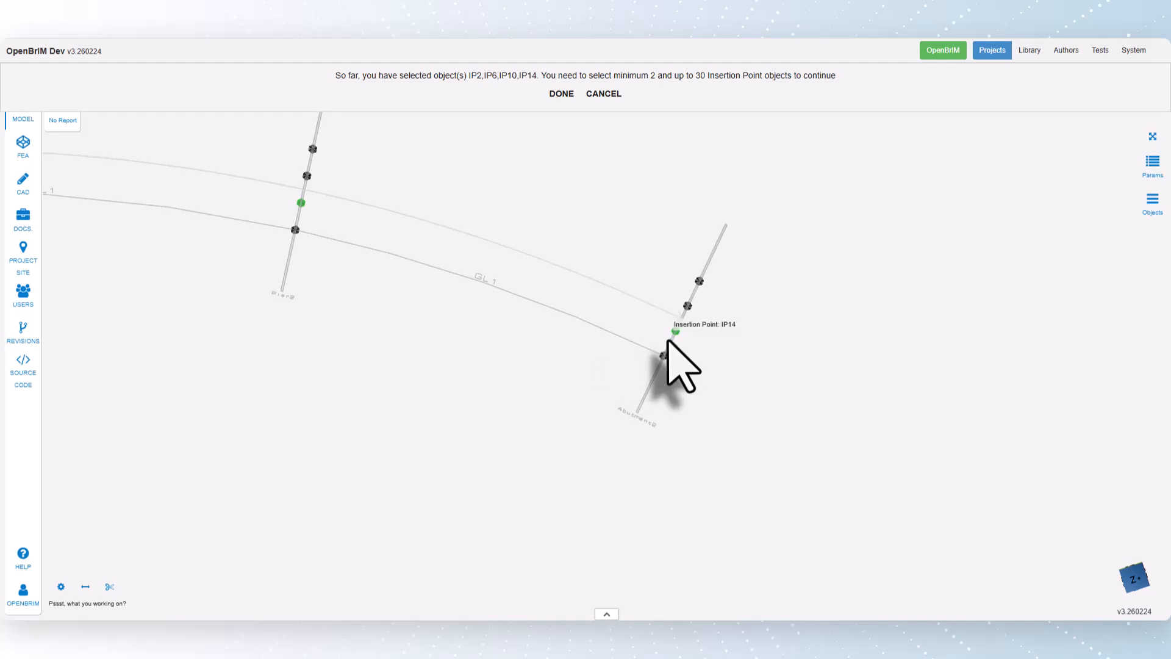
pyautogui.click(562, 94)
pyautogui.click(1153, 137)
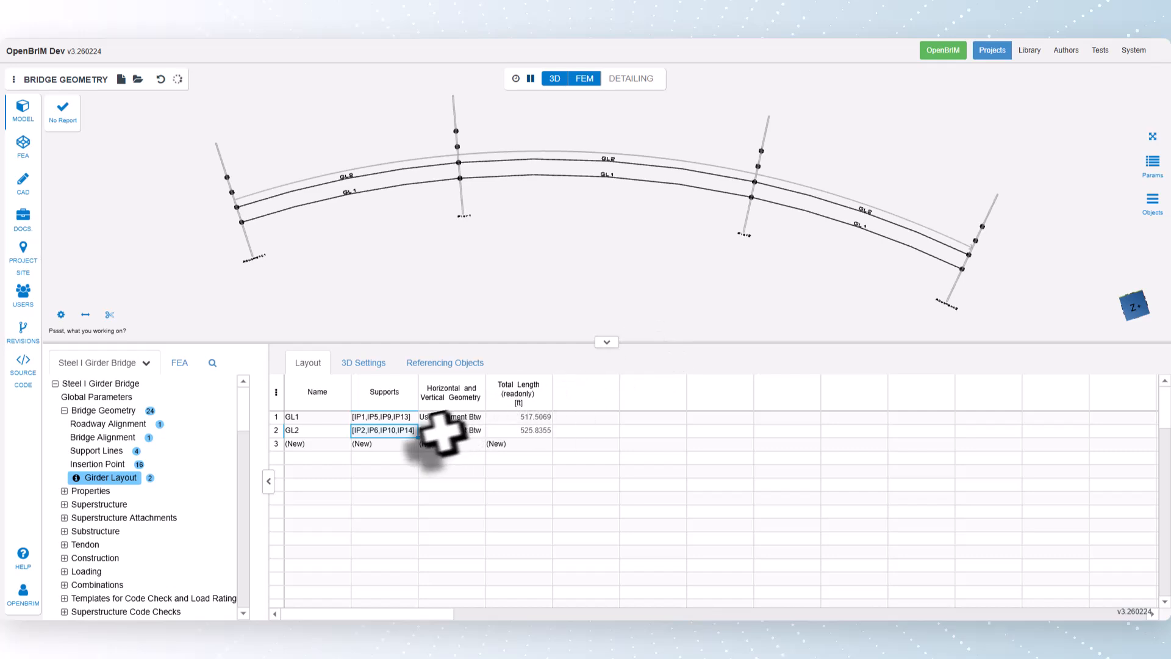
# Step: Start a third girder layout, picking insertion points IP3 at Abutment1 and IP7 at Pier1 as supports
pyautogui.click(411, 444)
pyautogui.rightClick(429, 450)
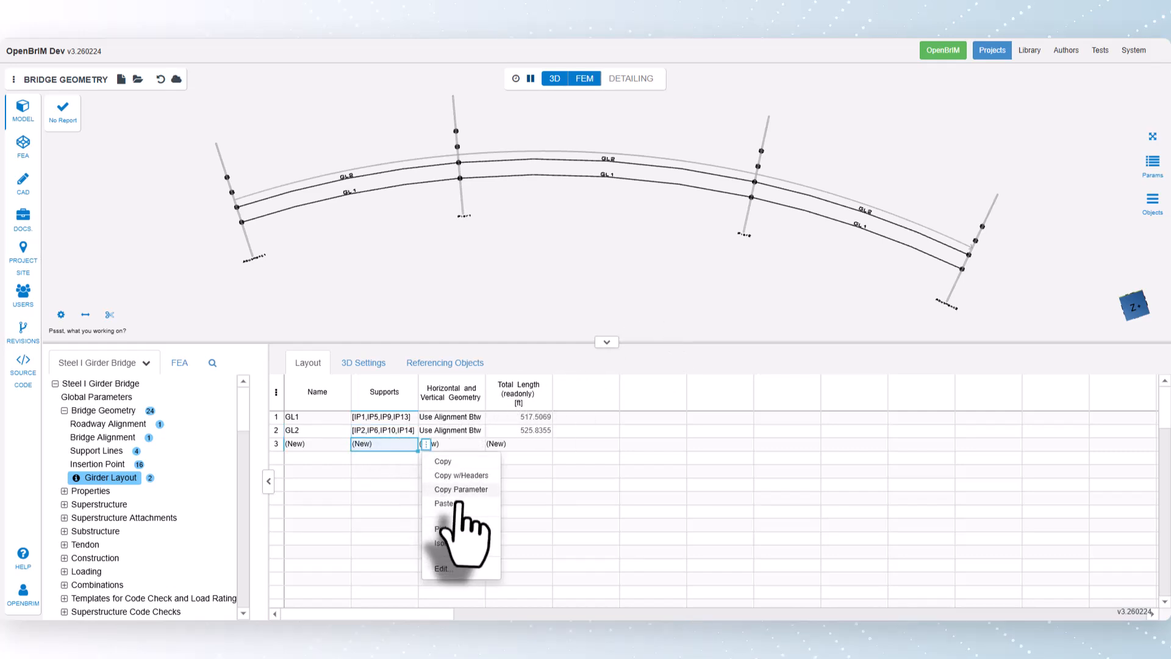
pyautogui.click(464, 549)
pyautogui.scroll(6, 342, 275)
pyautogui.click(306, 340)
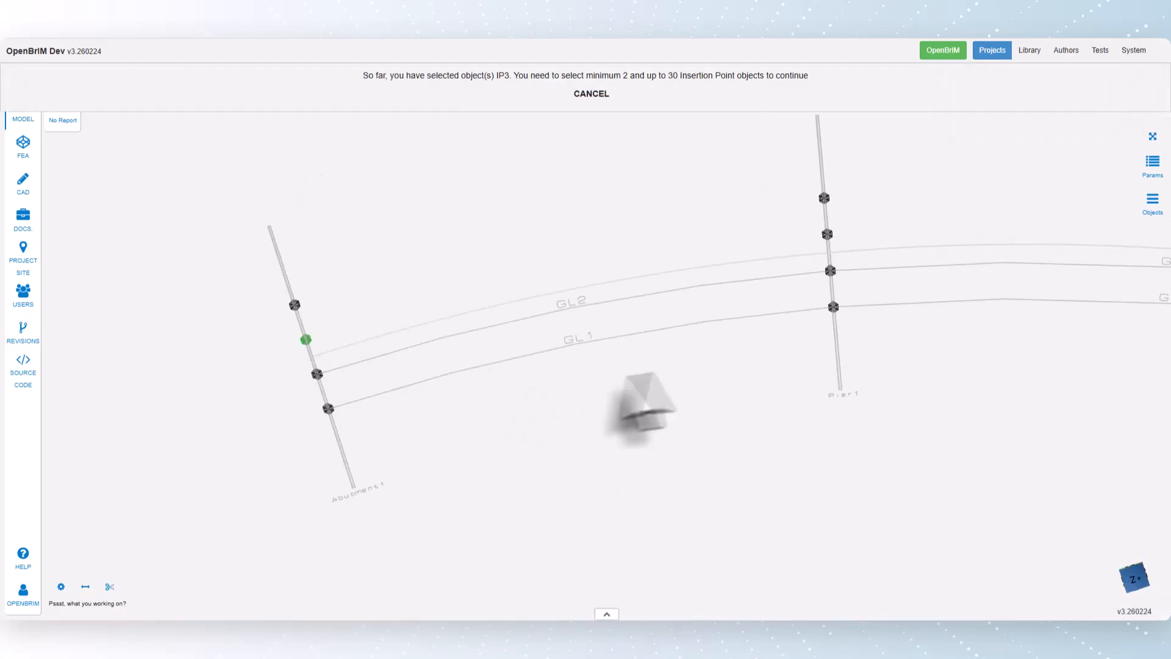
pyautogui.moveTo(640, 375); pyautogui.dragTo(338, 400, button='middle')
pyautogui.click(520, 258)
# Step: Pick IP11 at Pier2 and IP15 at Abutment2 as the third layout's remaining supports and complete it
pyautogui.scroll(-3, 603, 317)
pyautogui.moveTo(1037, 321); pyautogui.dragTo(658, 256, button='middle')
pyautogui.scroll(3, 680, 254)
pyautogui.click(690, 243)
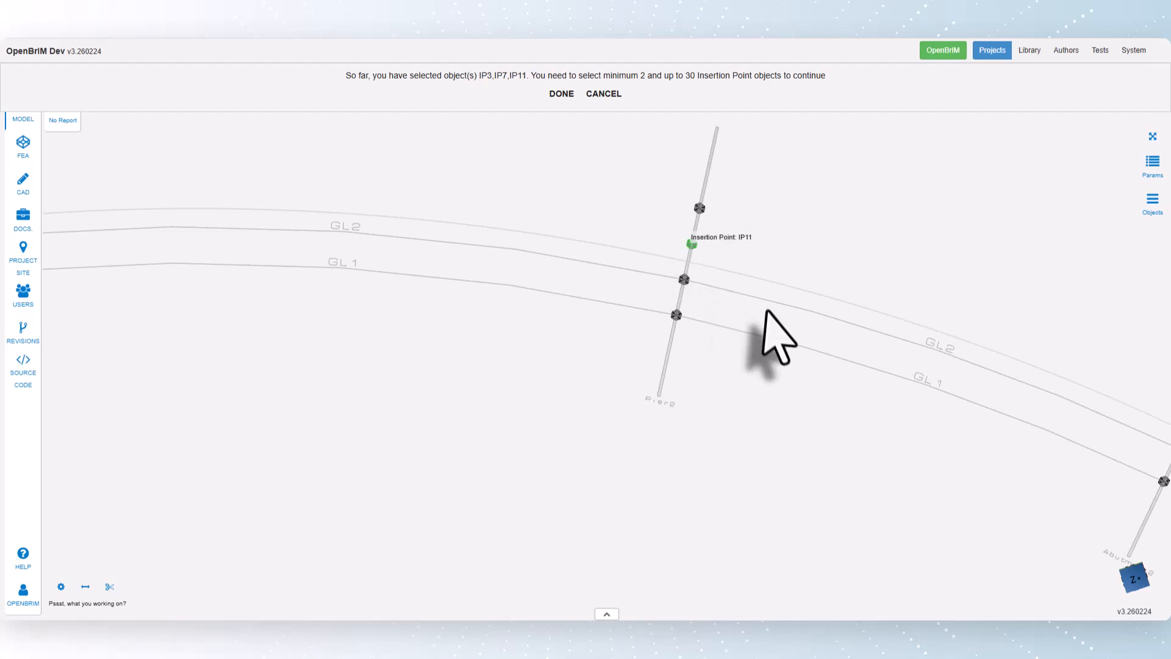
pyautogui.scroll(-3, 765, 311)
pyautogui.moveTo(1061, 390); pyautogui.dragTo(775, 351, button='middle')
pyautogui.scroll(4, 799, 348)
pyautogui.click(812, 348)
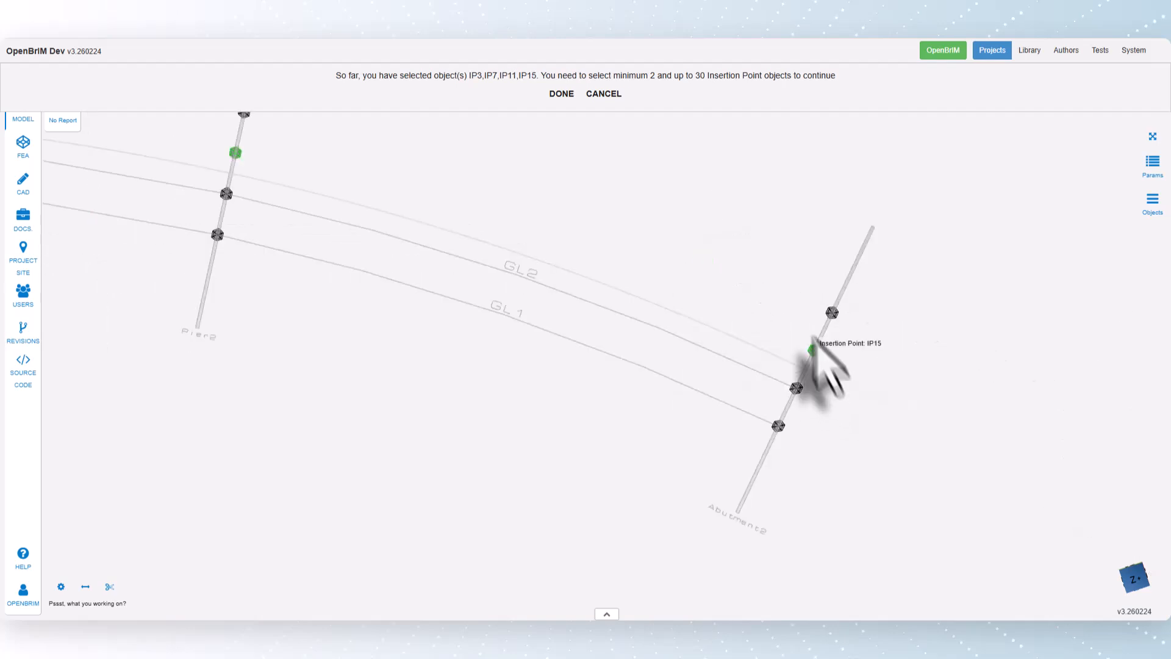
pyautogui.click(562, 93)
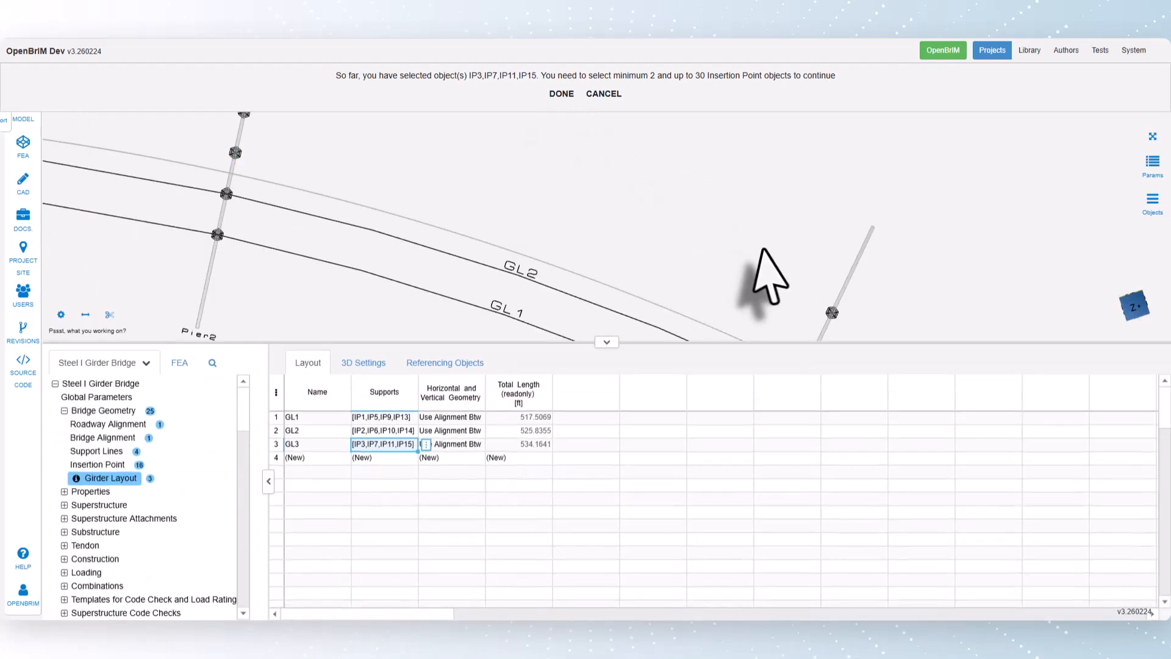
pyautogui.click(1152, 136)
# Step: Start a fourth girder layout, picking insertion points IP4 at Abutment1 and IP8 at Pier1 as supports
pyautogui.click(386, 457)
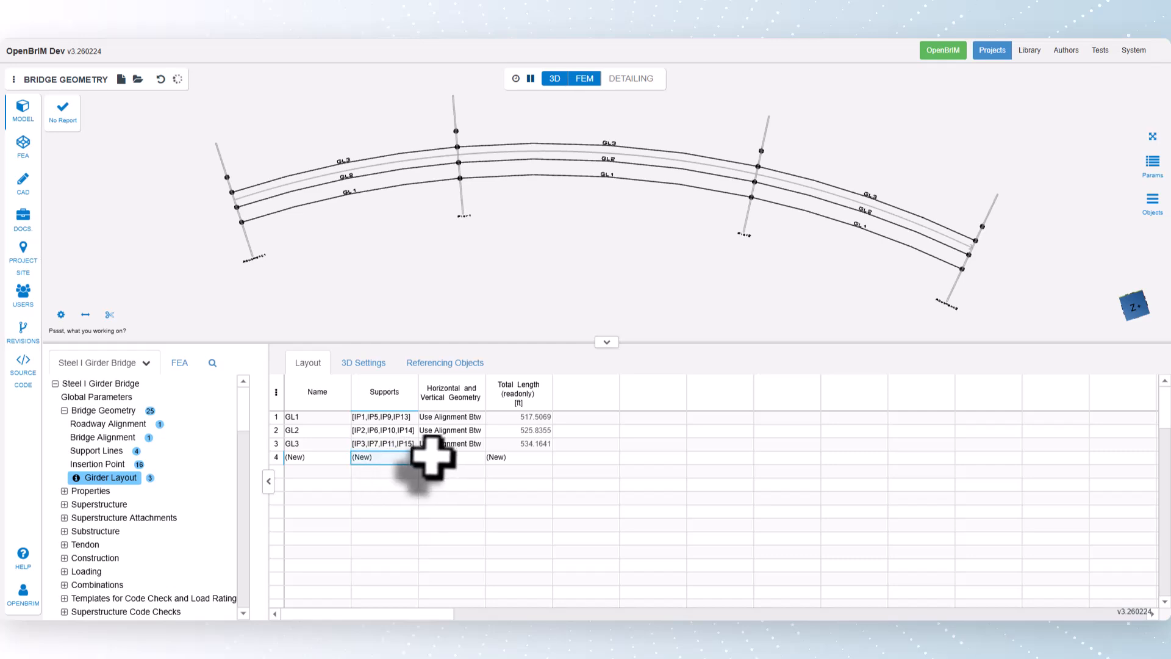
pyautogui.click(426, 457)
pyautogui.click(453, 542)
pyautogui.moveTo(256, 177); pyautogui.dragTo(333, 371, button='middle')
pyautogui.scroll(5, 304, 371)
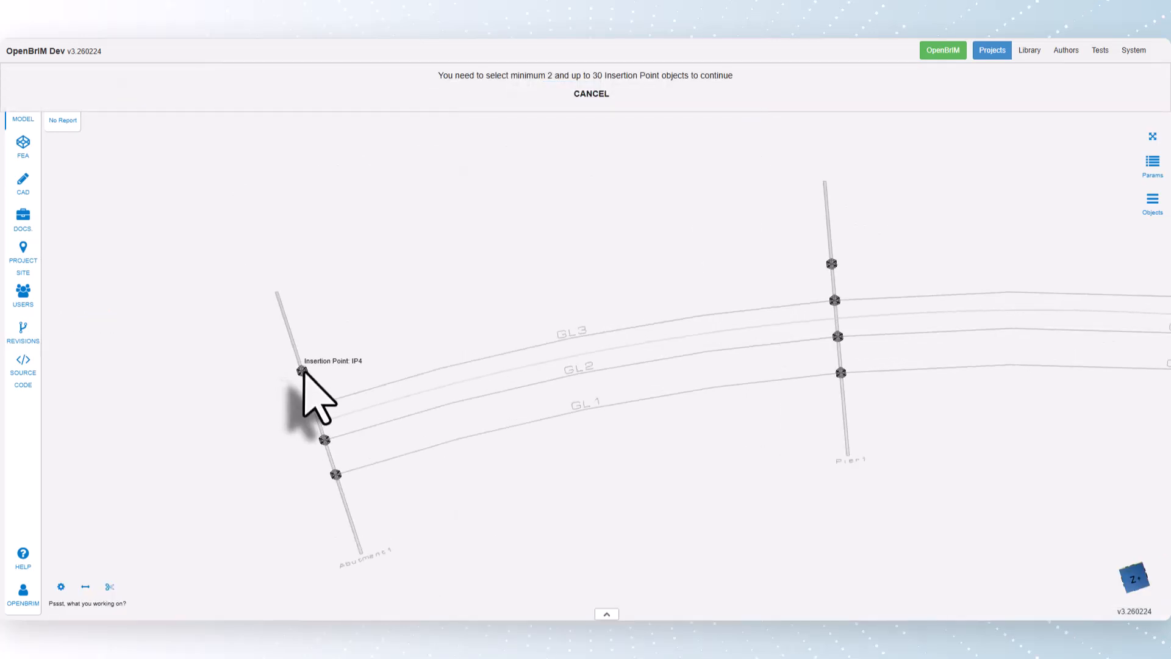
pyautogui.click(304, 370)
pyautogui.moveTo(793, 464); pyautogui.dragTo(508, 460, button='middle')
pyautogui.click(546, 263)
# Step: Pick IP12 at Pier2 and IP16 at Abutment2 as the fourth layout's remaining supports and complete it
pyautogui.scroll(-3, 525, 352)
pyautogui.moveTo(839, 447); pyautogui.dragTo(399, 419, button='middle')
pyautogui.scroll(2, 398, 419)
pyautogui.click(616, 256)
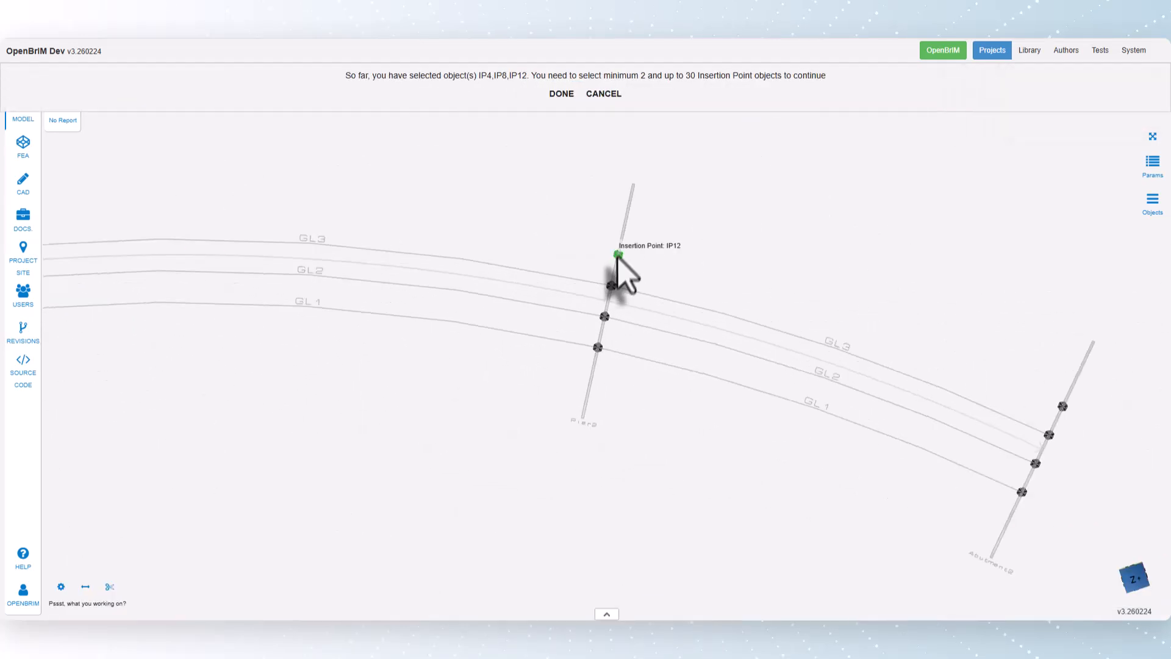
pyautogui.scroll(-4, 740, 389)
pyautogui.moveTo(740, 389); pyautogui.dragTo(554, 341, button='middle')
pyautogui.scroll(2, 702, 391)
pyautogui.click(740, 352)
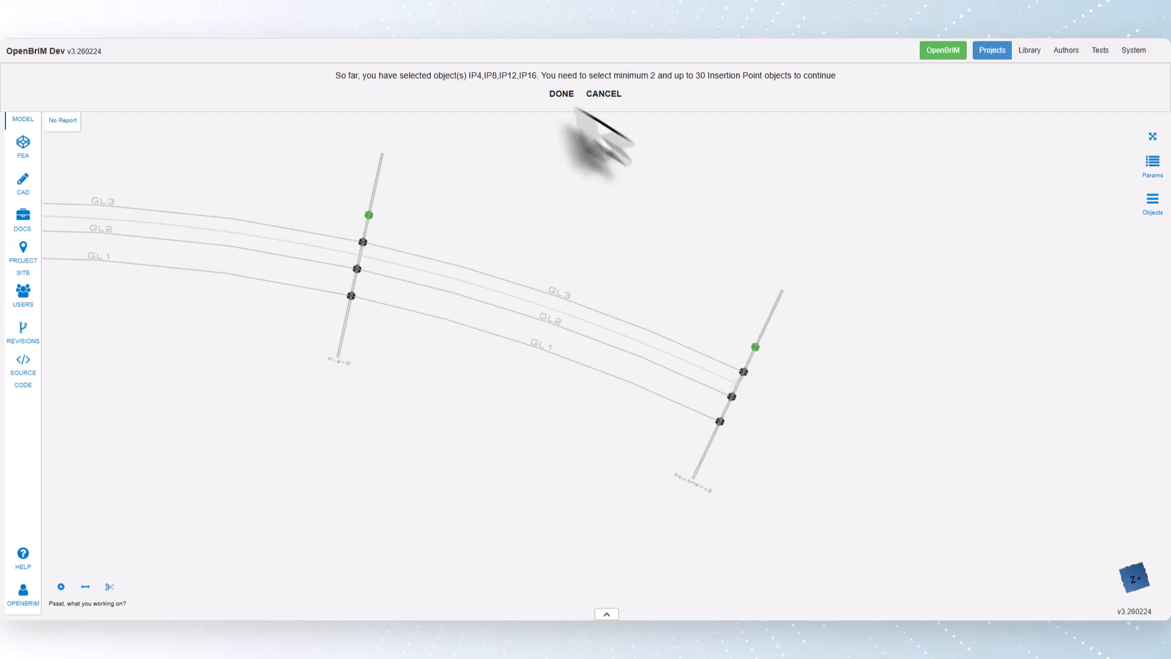
pyautogui.click(561, 94)
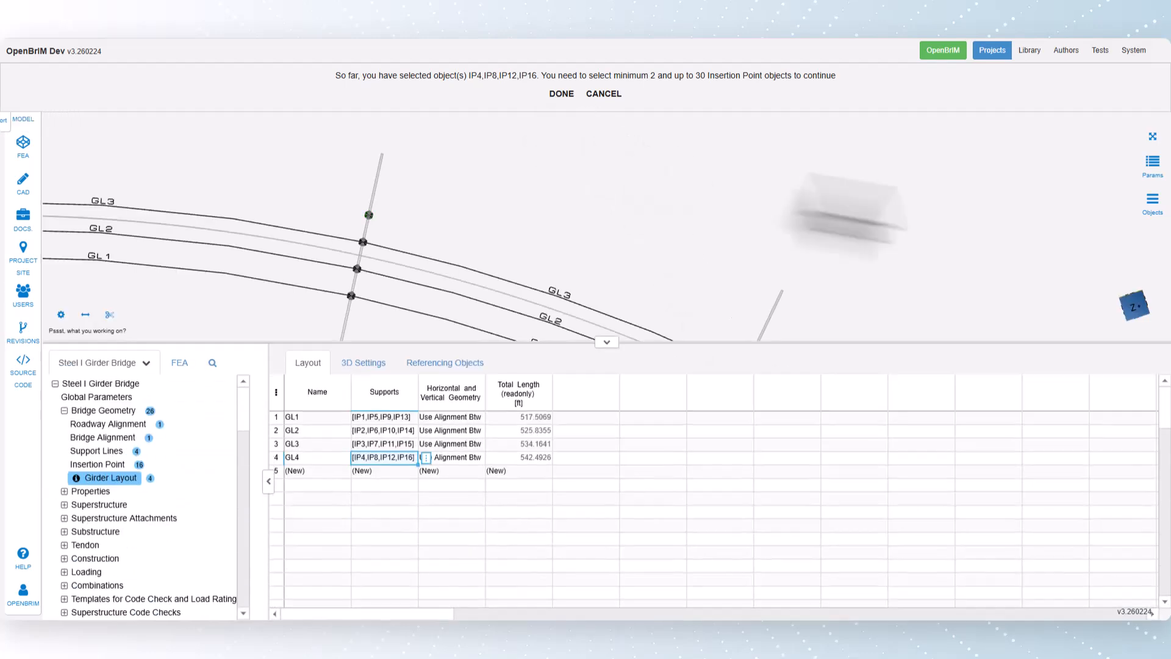
pyautogui.click(1153, 136)
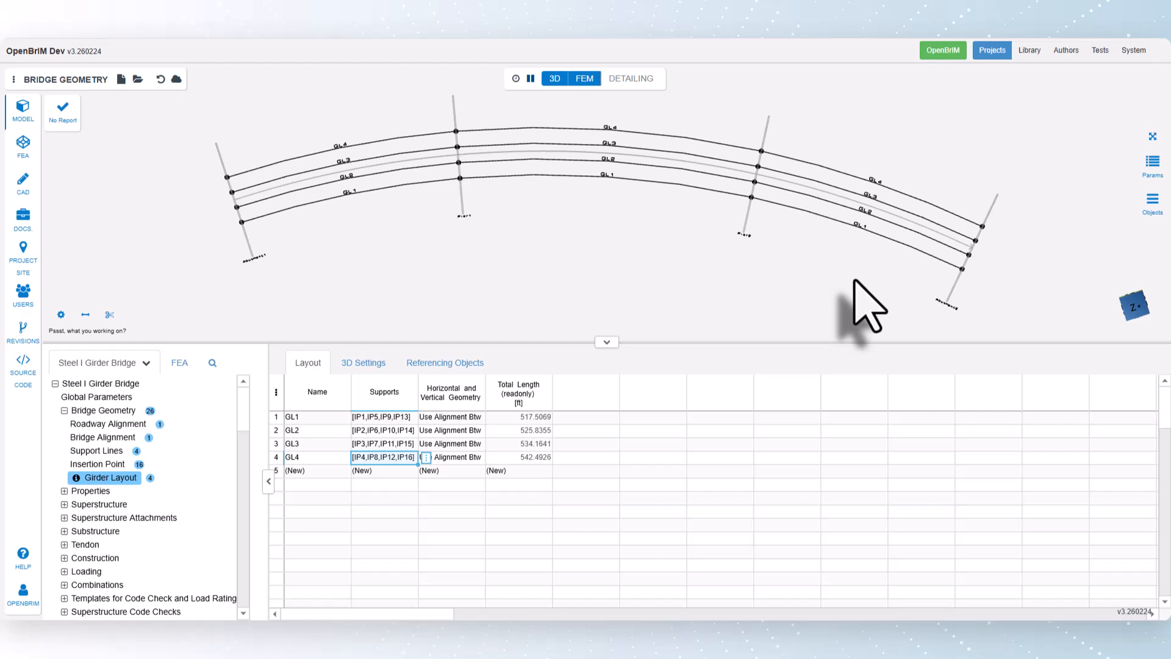
# Step: Review the total lengths of the four girder layouts, and open their 3D settings for curve refinement and cantilever lengths
pyautogui.moveTo(537, 417); pyautogui.dragTo(540, 457)
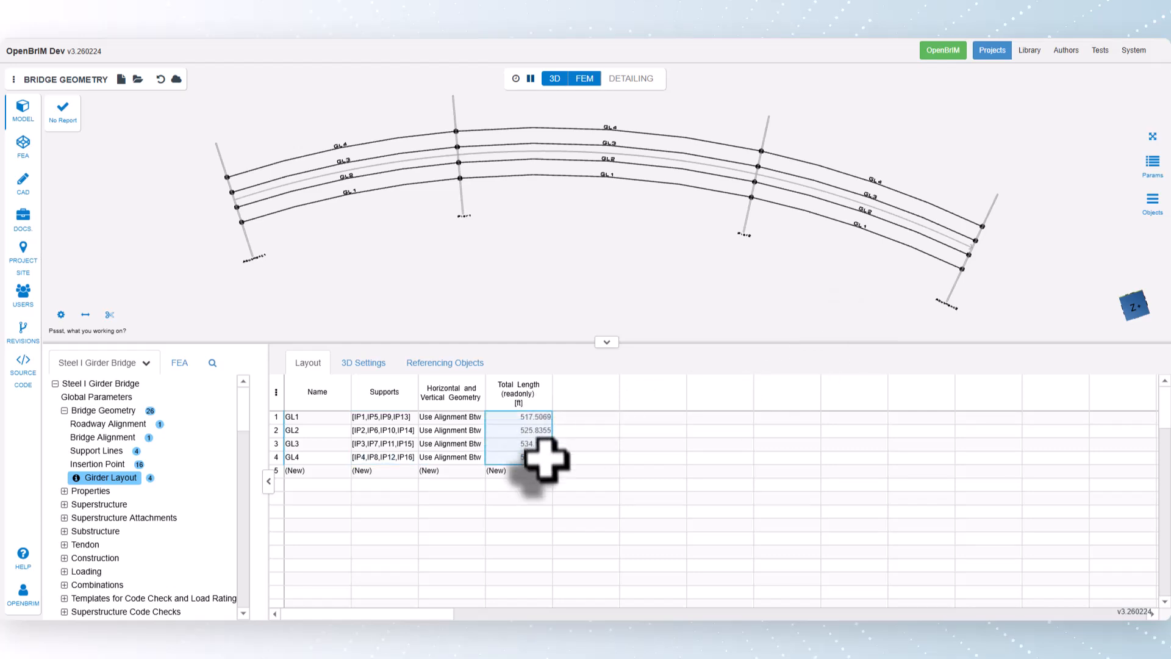
pyautogui.click(363, 365)
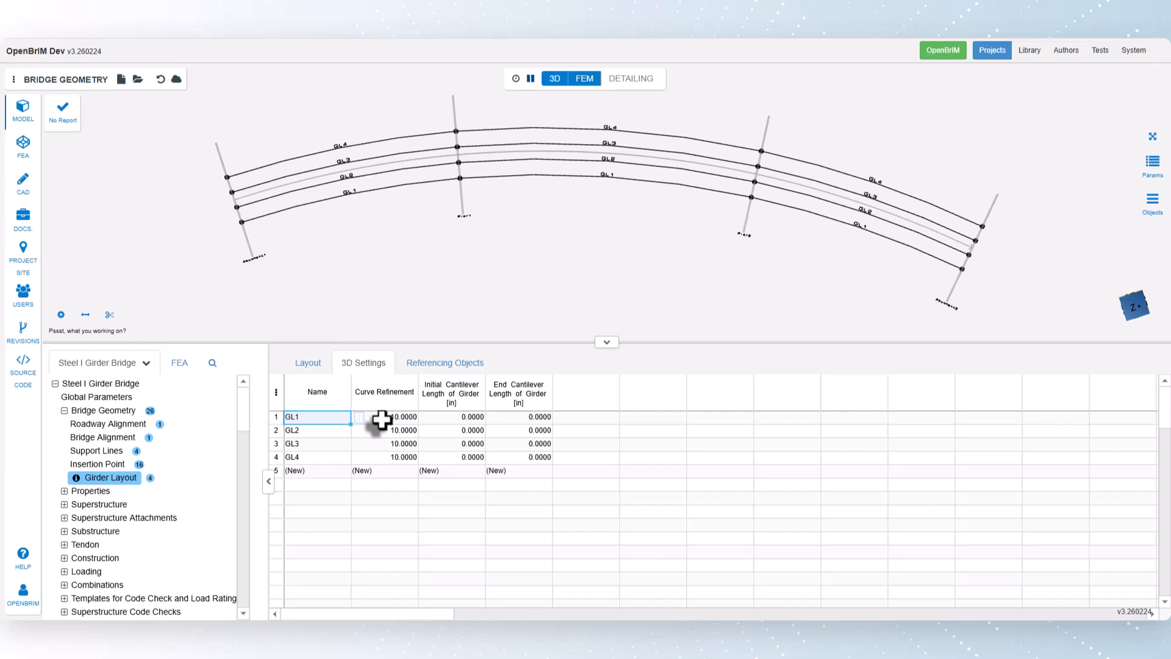